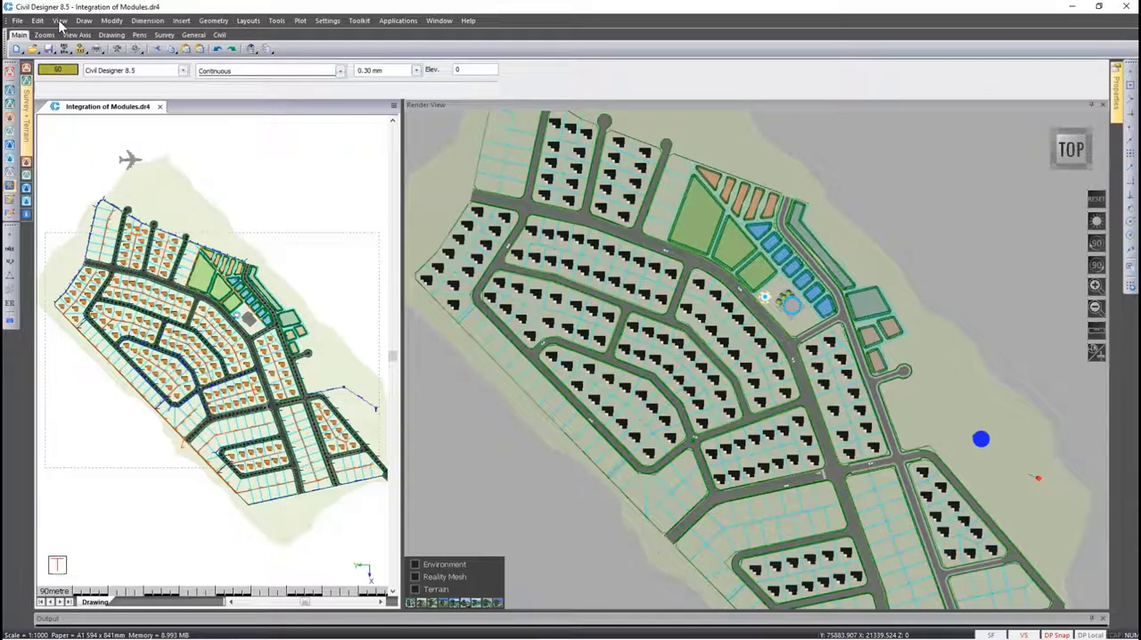
{"action": "left_click", "coordinate": [60, 20]}
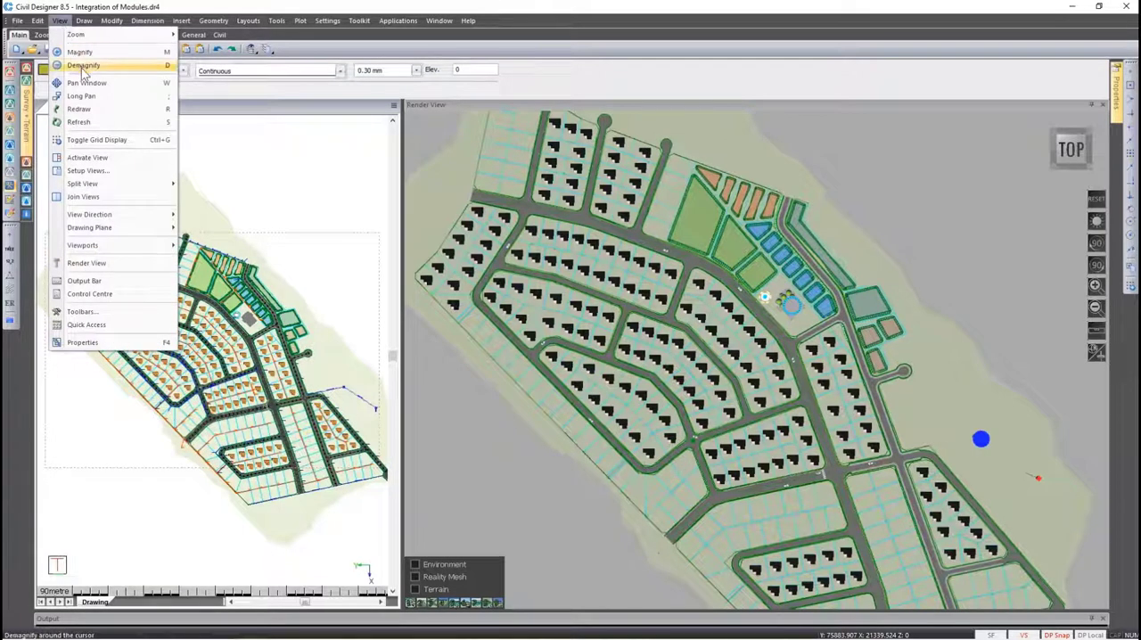
{"action": "mouse_move", "coordinate": [98, 183]}
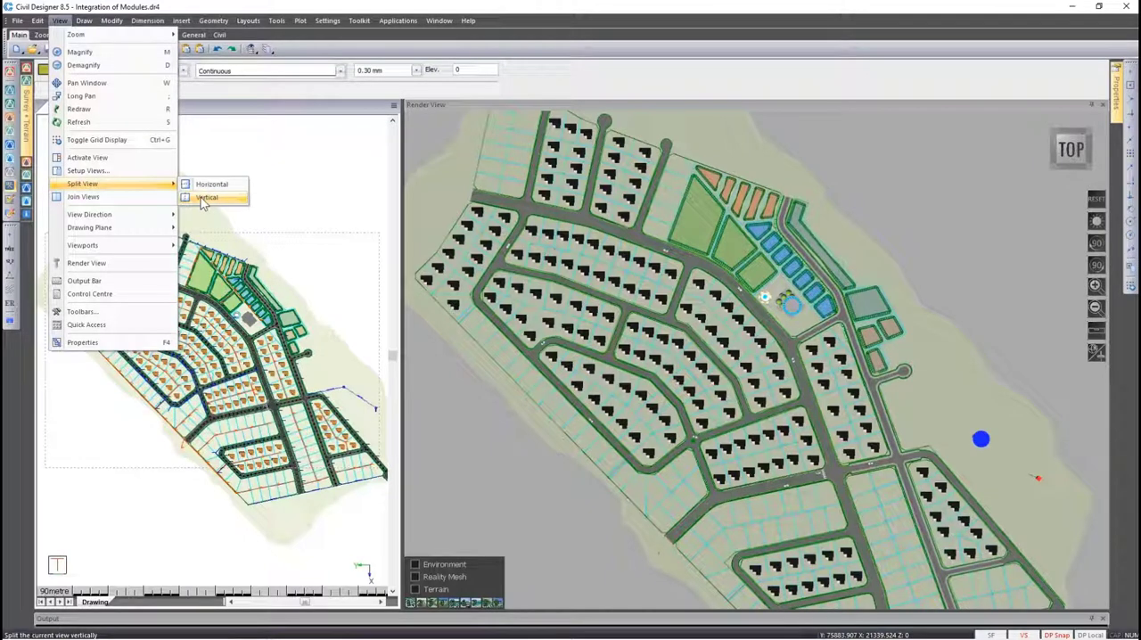
{"action": "left_click", "coordinate": [784, 162]}
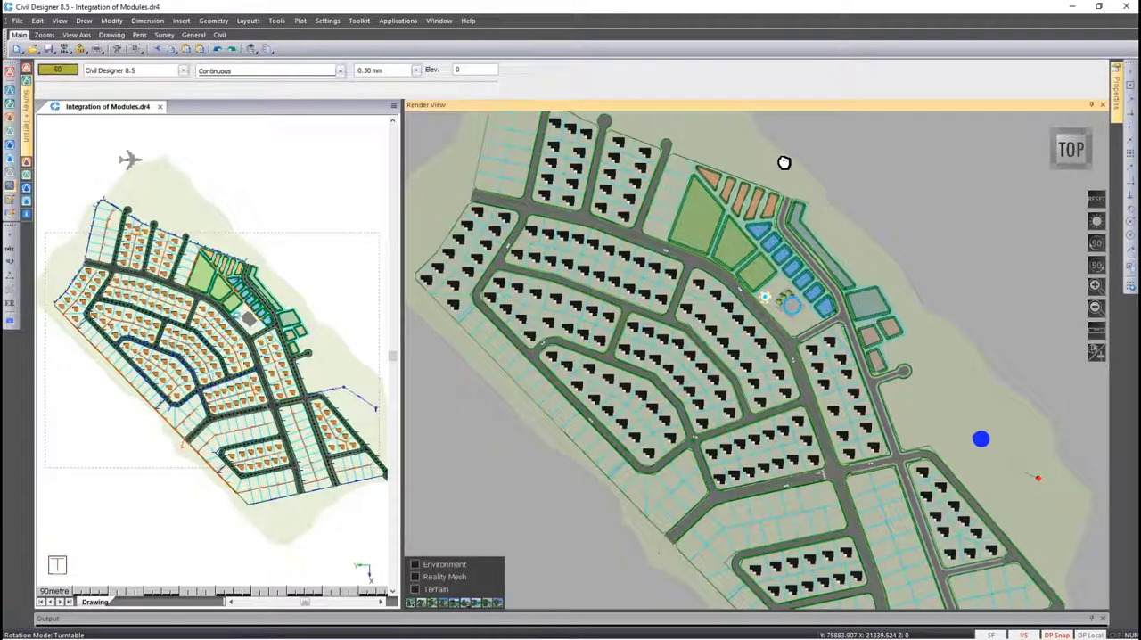
Set the render settings to render to a separate window and apply them
{"action": "right_click", "coordinate": [784, 162]}
{"action": "left_click", "coordinate": [795, 176]}
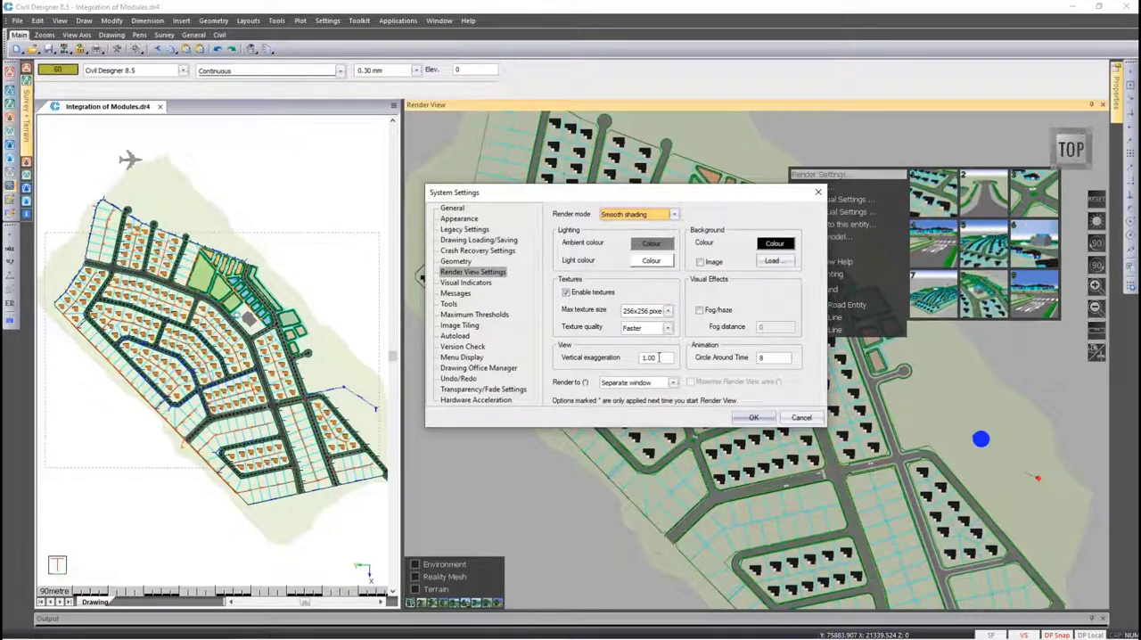
{"action": "left_click", "coordinate": [653, 383]}
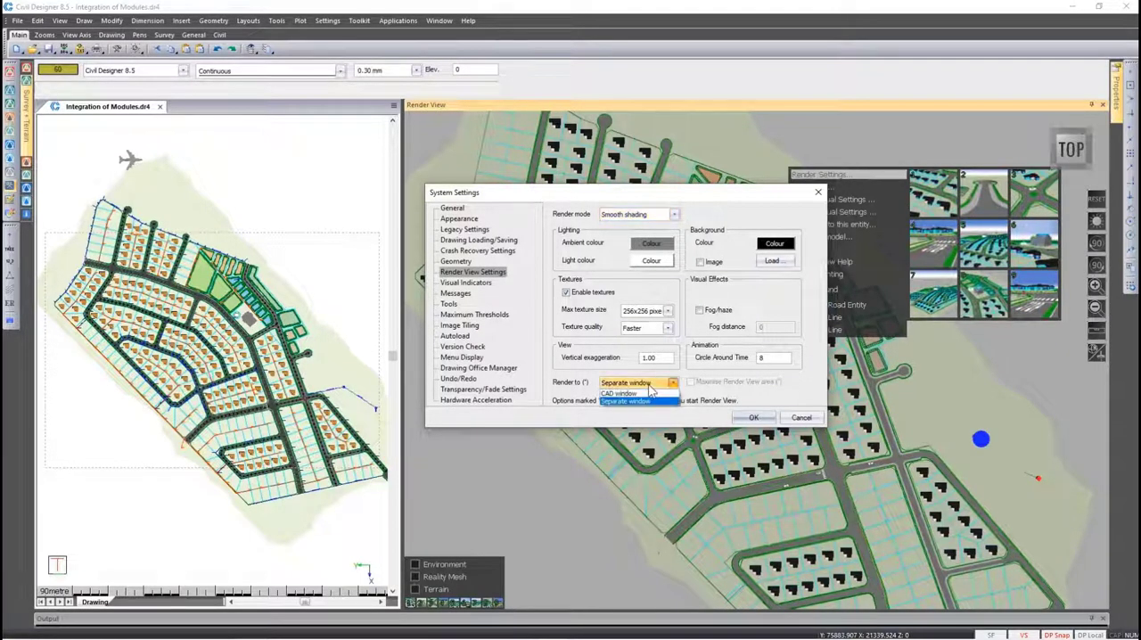
{"action": "left_click", "coordinate": [653, 401]}
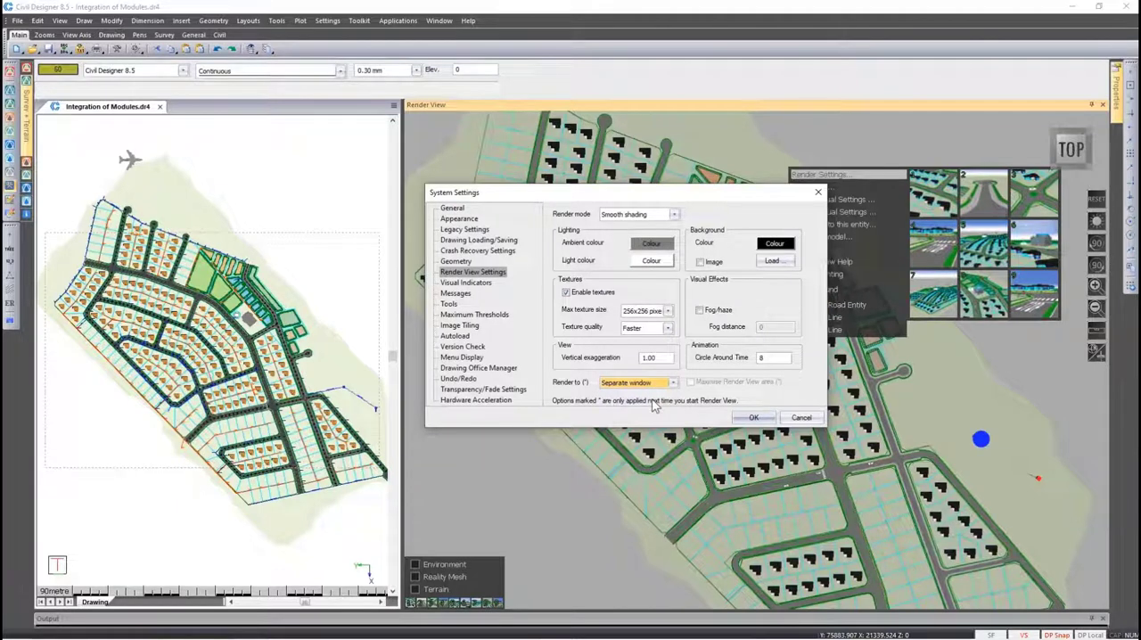
{"action": "left_click", "coordinate": [754, 417]}
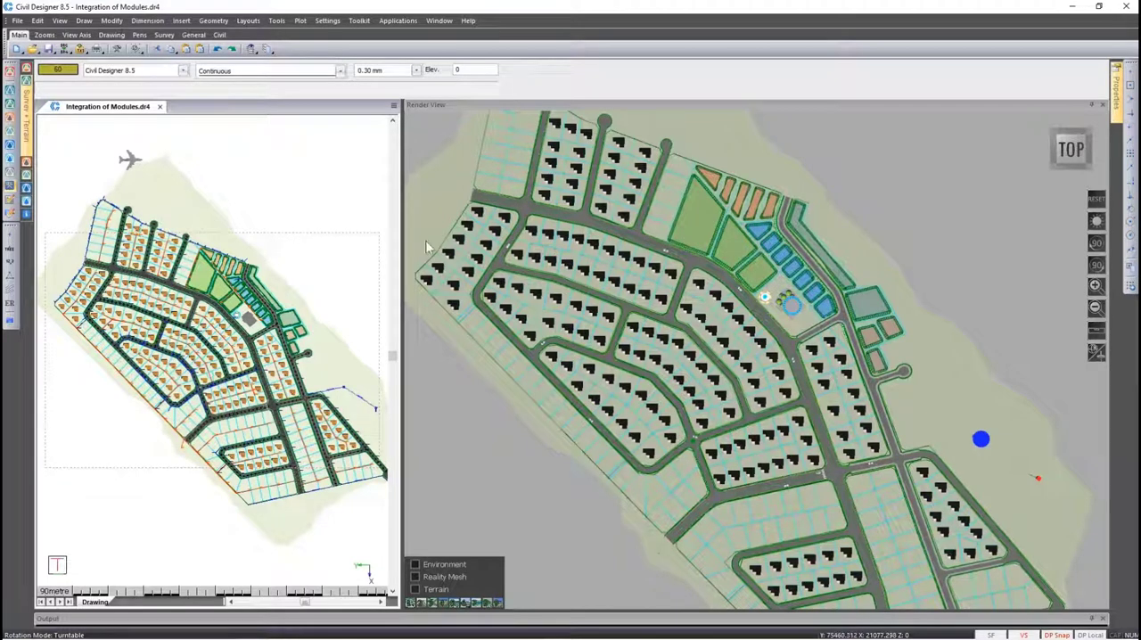
Recall preset view 1 in the render view and run the flythrough along the Flight camera path with Path2 as target
{"action": "left_click", "coordinate": [858, 266]}
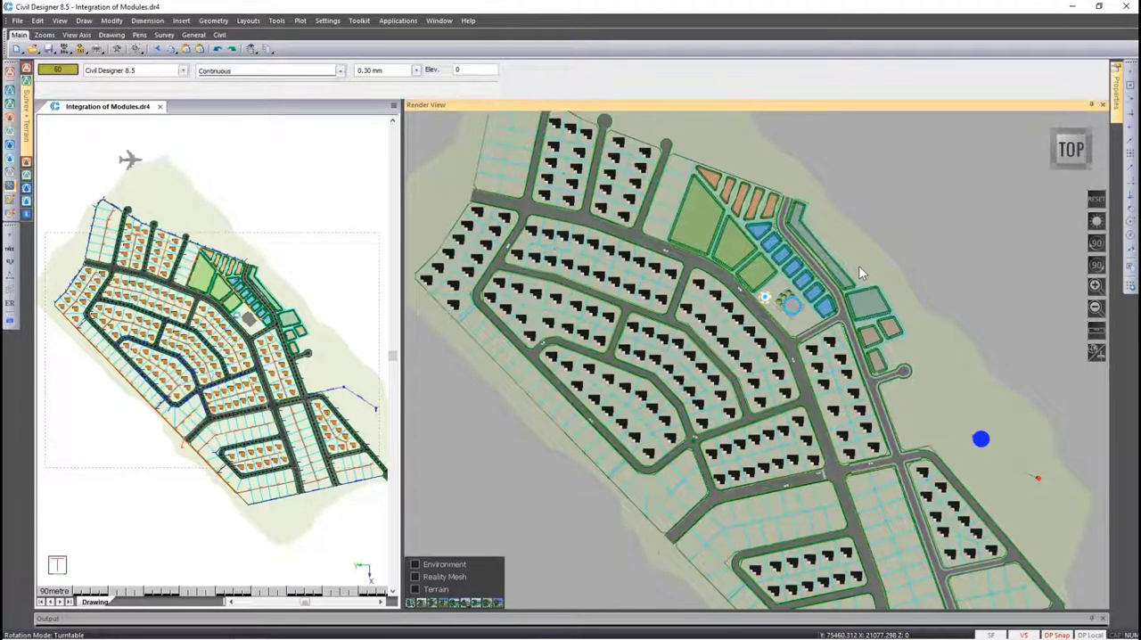
{"action": "key", "text": "1"}
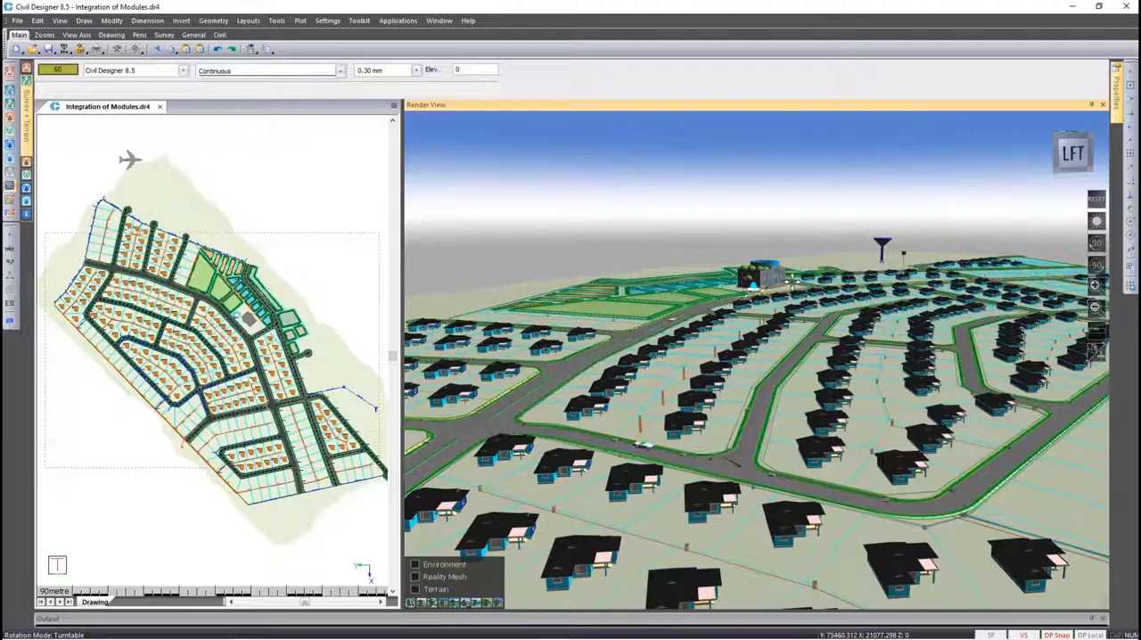
{"action": "right_click", "coordinate": [775, 280]}
{"action": "left_click", "coordinate": [800, 303]}
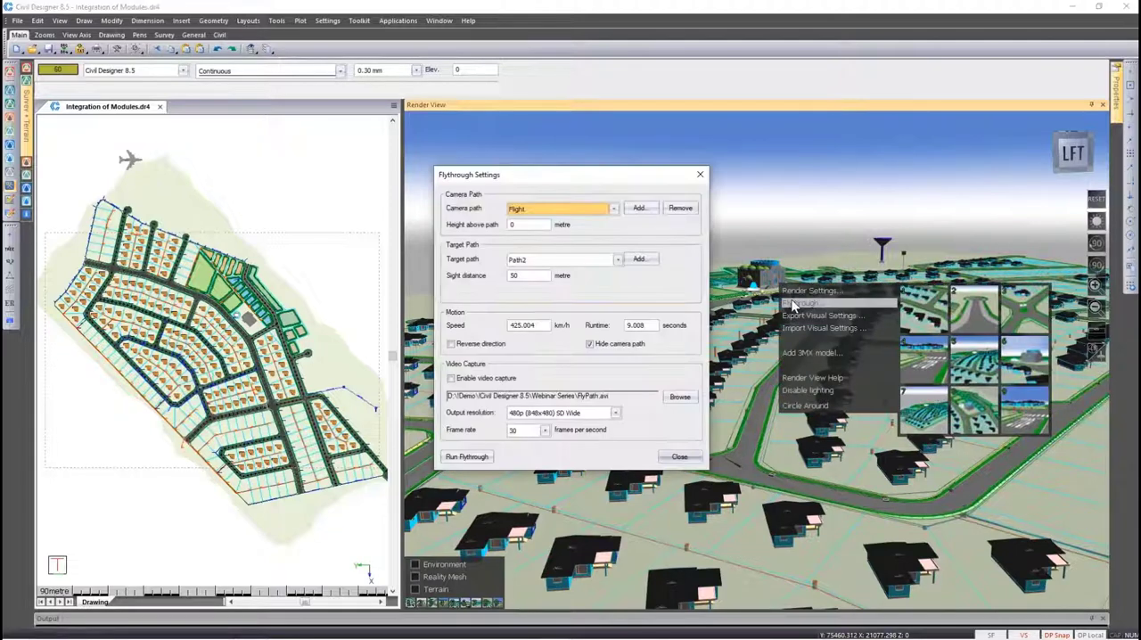
{"action": "left_click", "coordinate": [479, 460]}
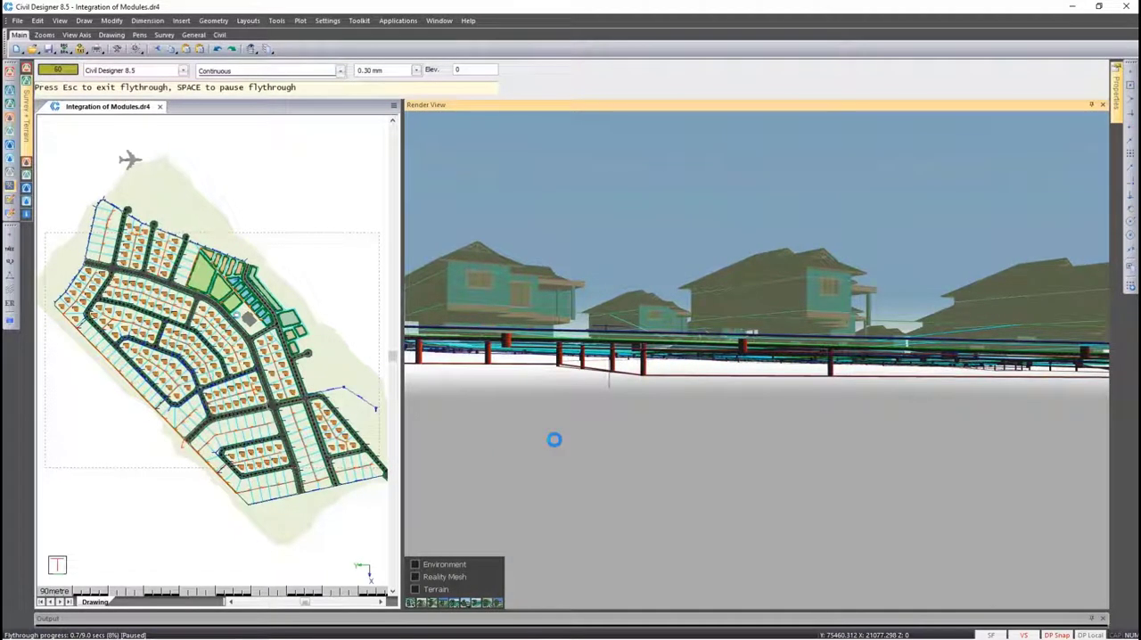
{"action": "key", "text": "space"}
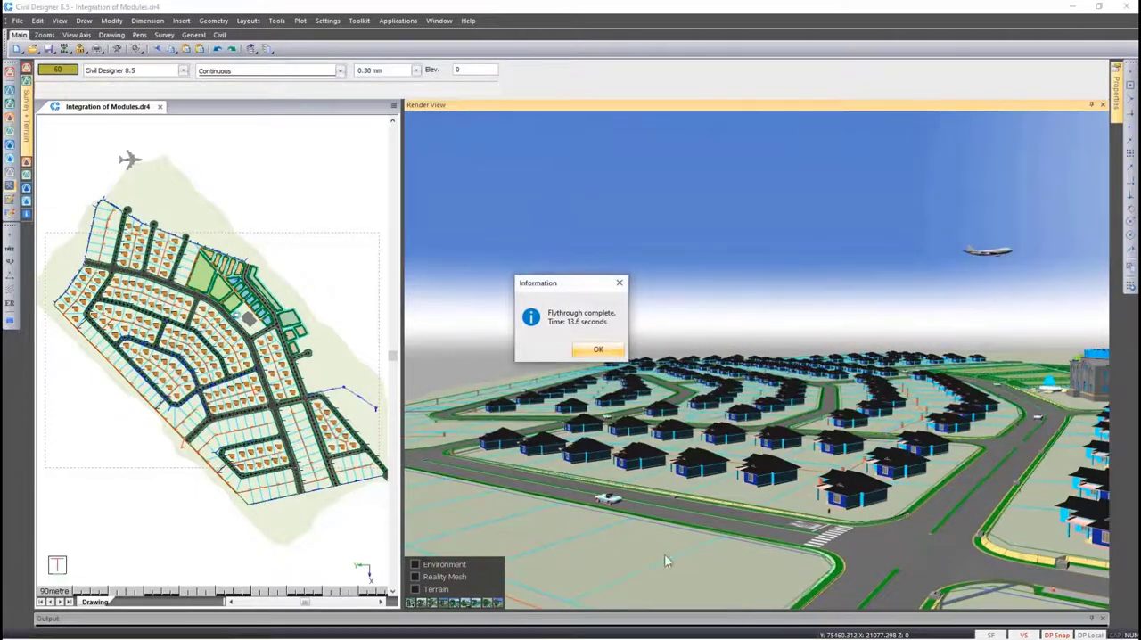
{"action": "left_click", "coordinate": [581, 352]}
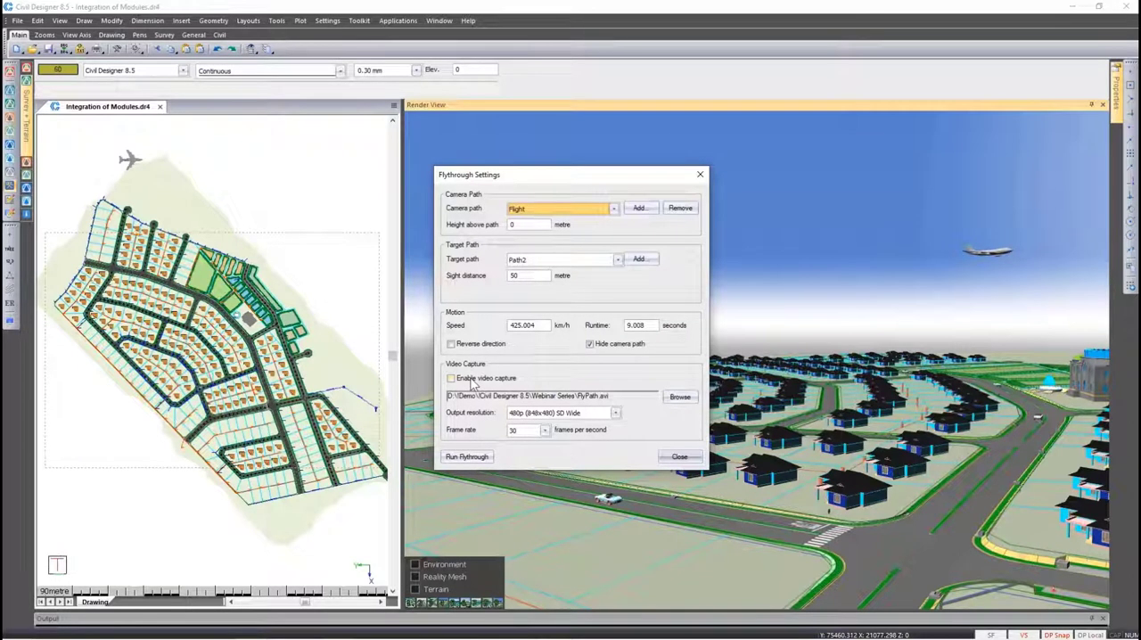
{"action": "left_click", "coordinate": [679, 456]}
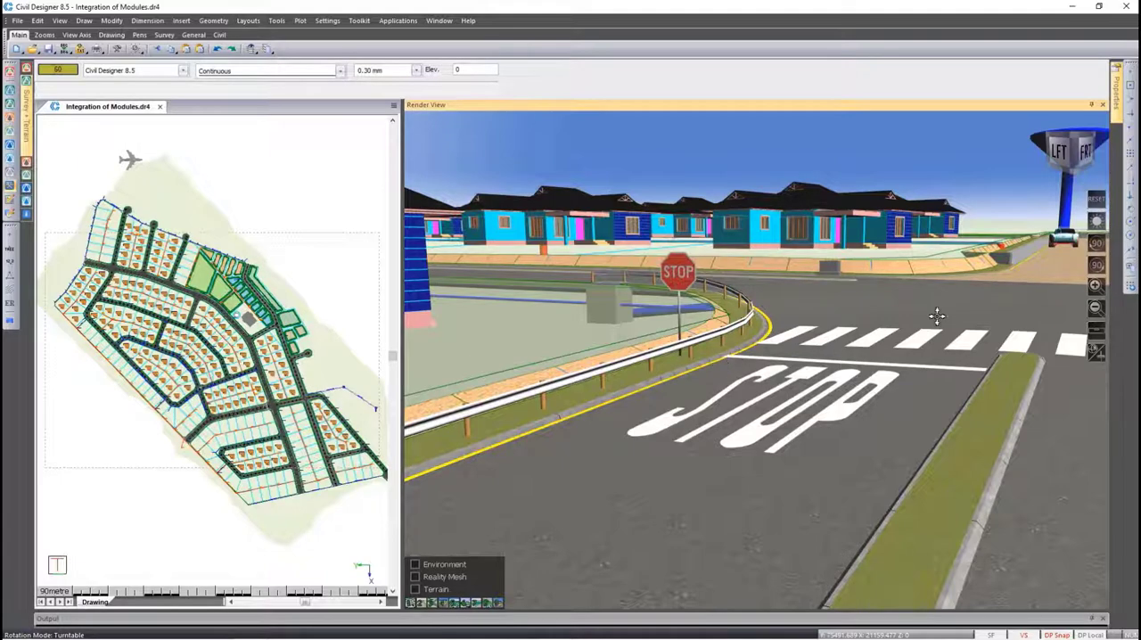
Check in the bank display settings which surfaces are selected for terrain banks, leaving the selection as it is
{"action": "left_click_drag", "start_coordinate": [1027, 280], "coordinate": [766, 513]}
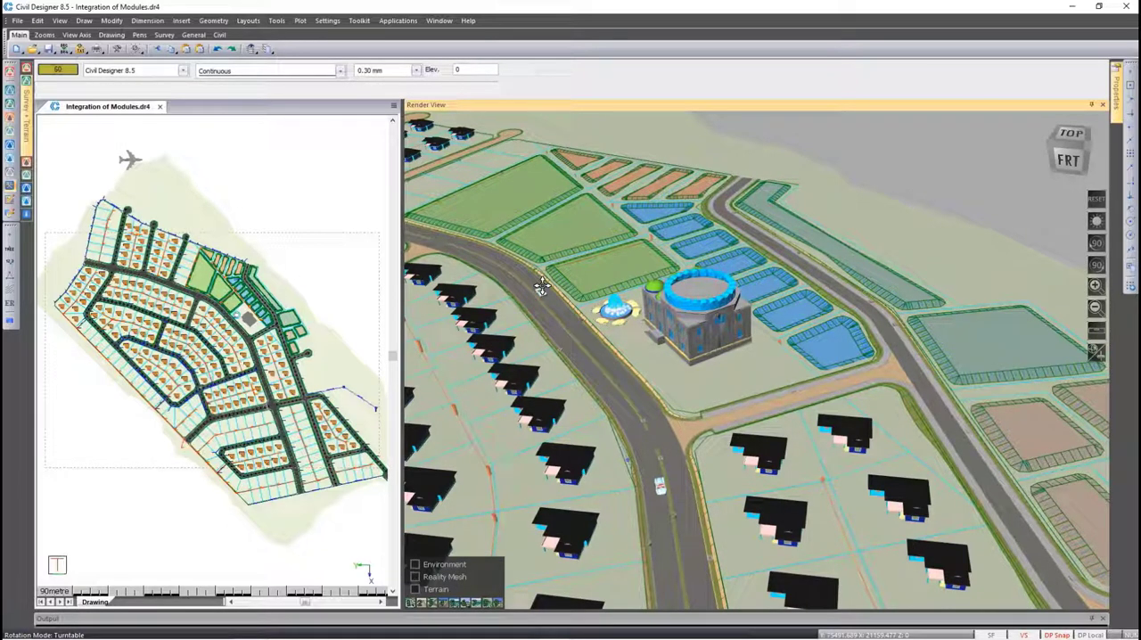
{"action": "left_click", "coordinate": [335, 268]}
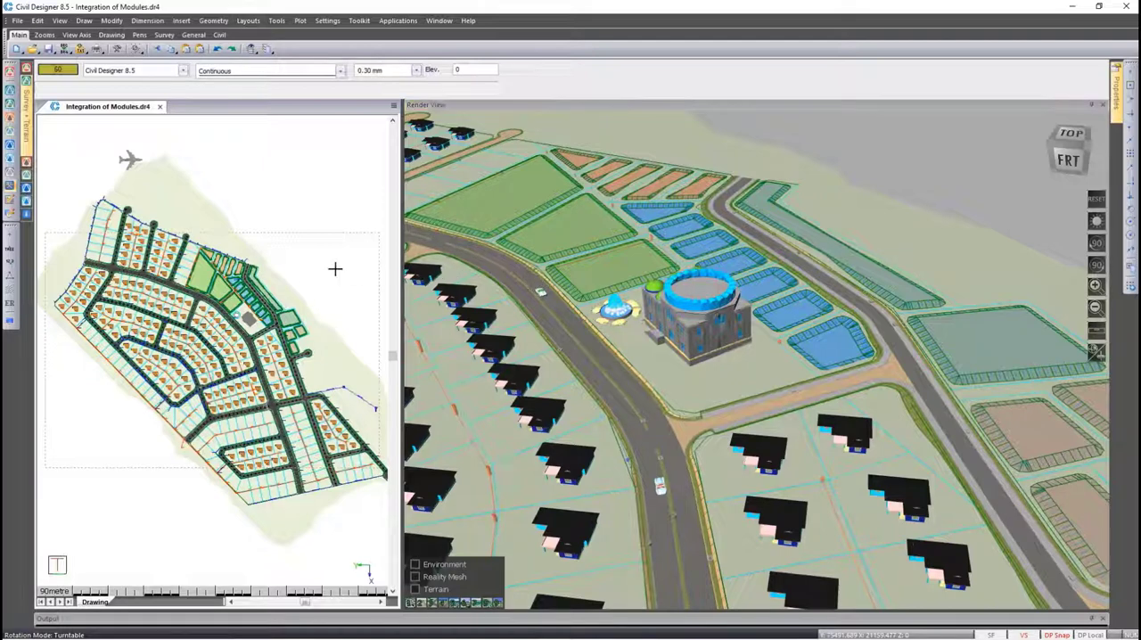
{"action": "scroll", "coordinate": [334, 268], "scroll_direction": "up", "scroll_amount": 4}
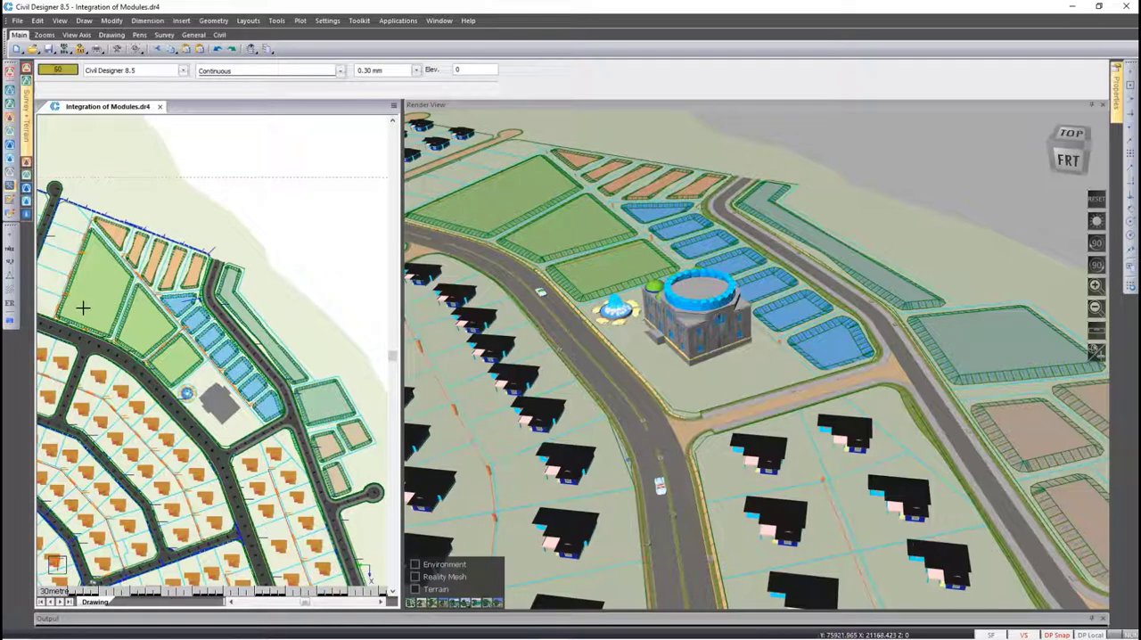
{"action": "left_click", "coordinate": [10, 325]}
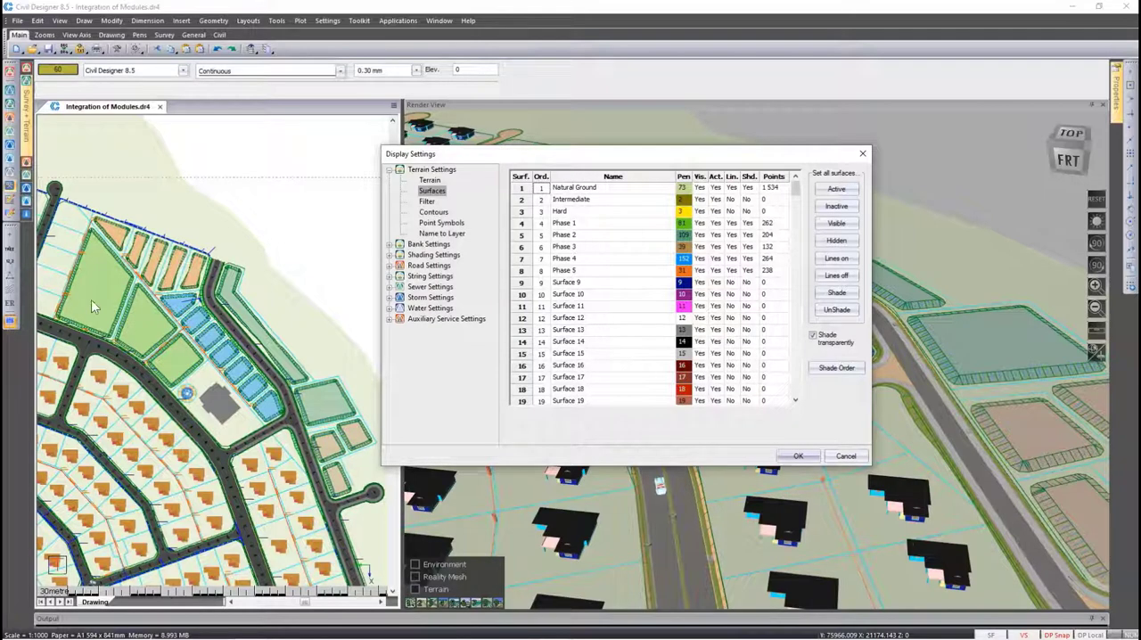
{"action": "left_click", "coordinate": [390, 244]}
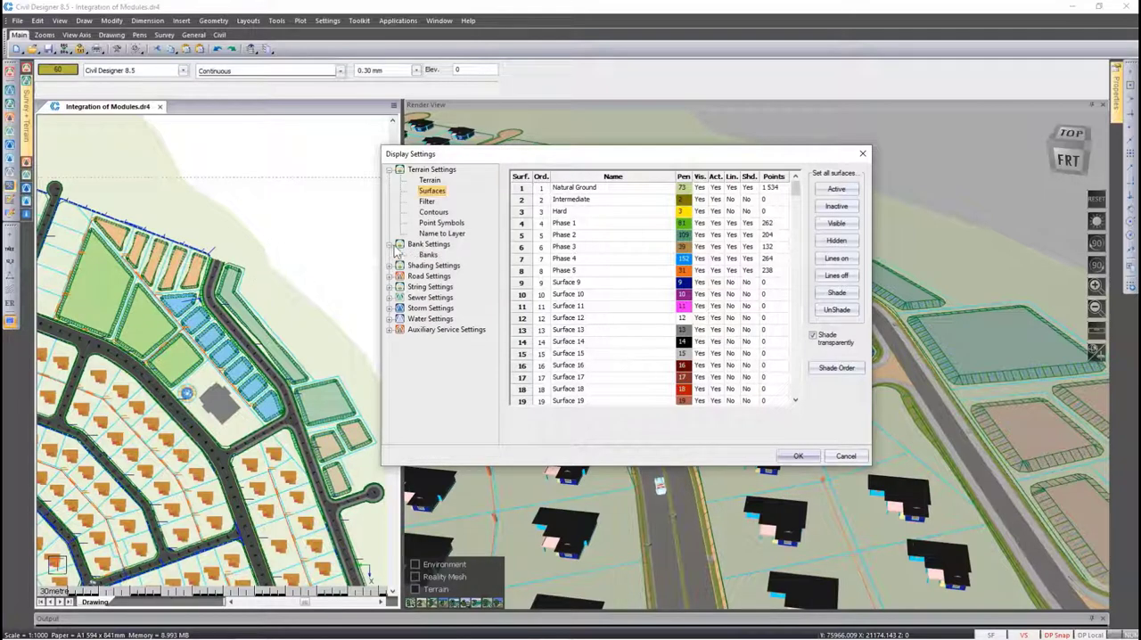
{"action": "left_click", "coordinate": [428, 256]}
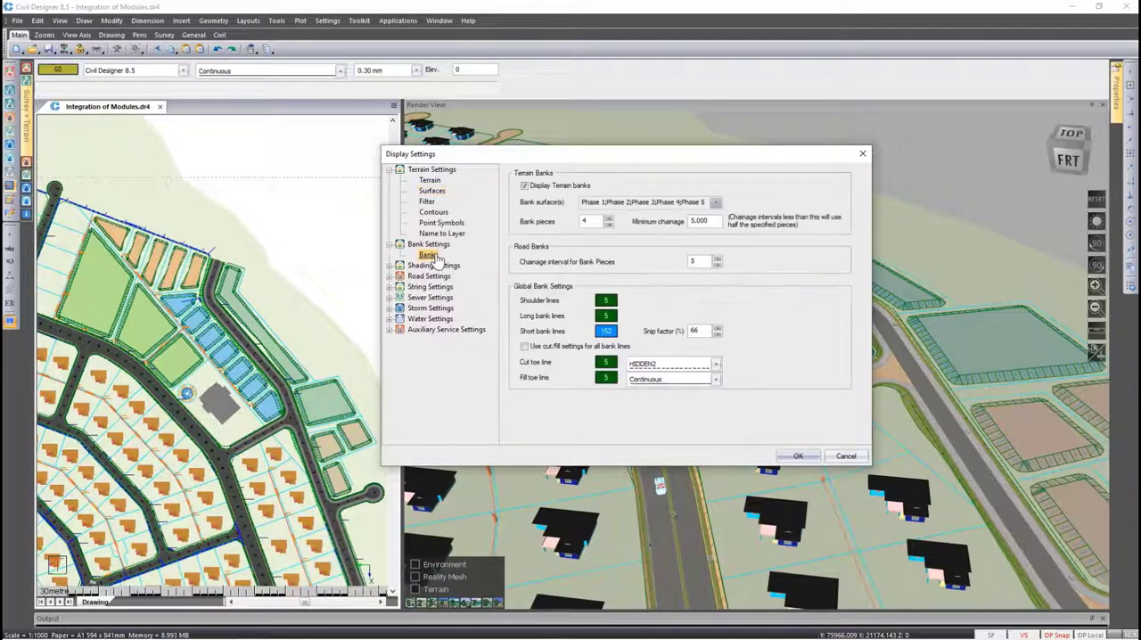
{"action": "left_click", "coordinate": [715, 203]}
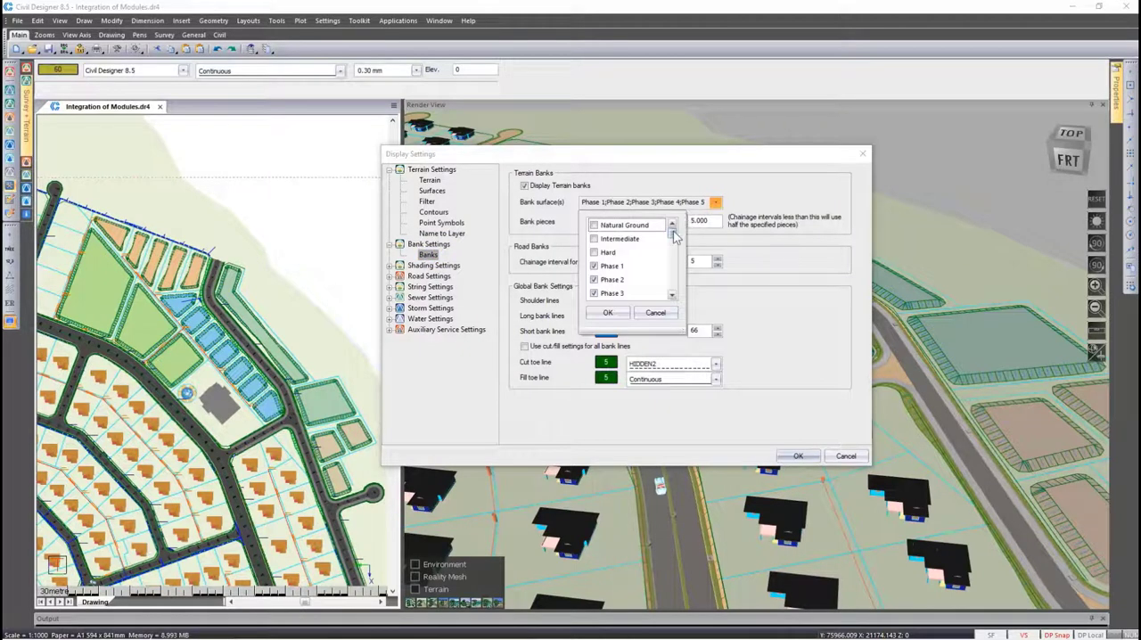
{"action": "scroll", "coordinate": [674, 236], "scroll_direction": "down", "scroll_amount": 3}
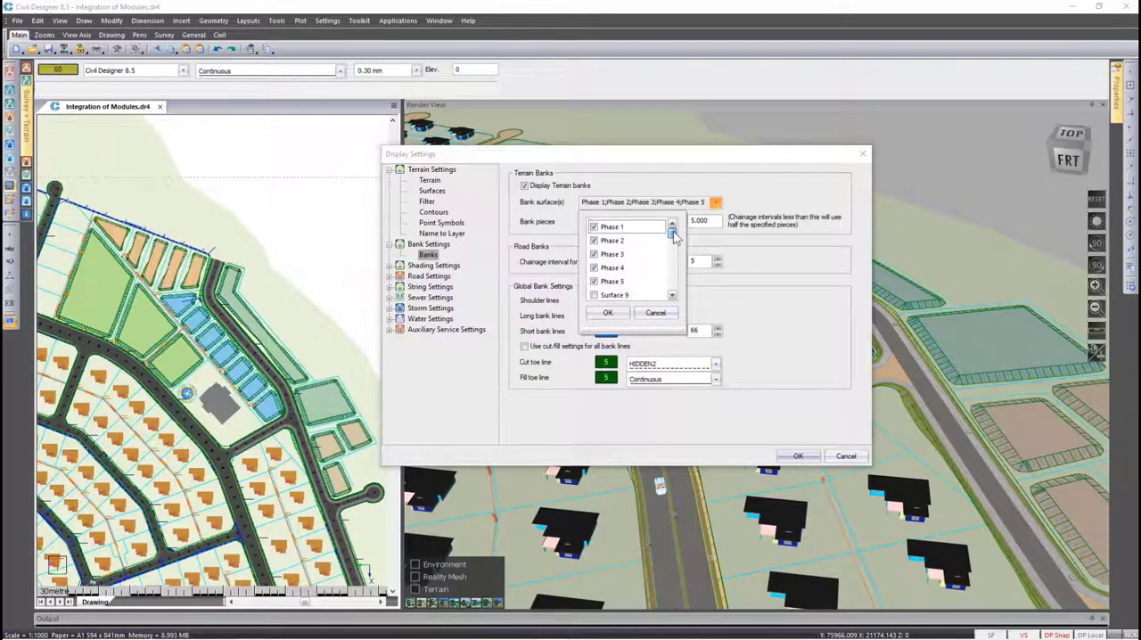
{"action": "left_click", "coordinate": [662, 313]}
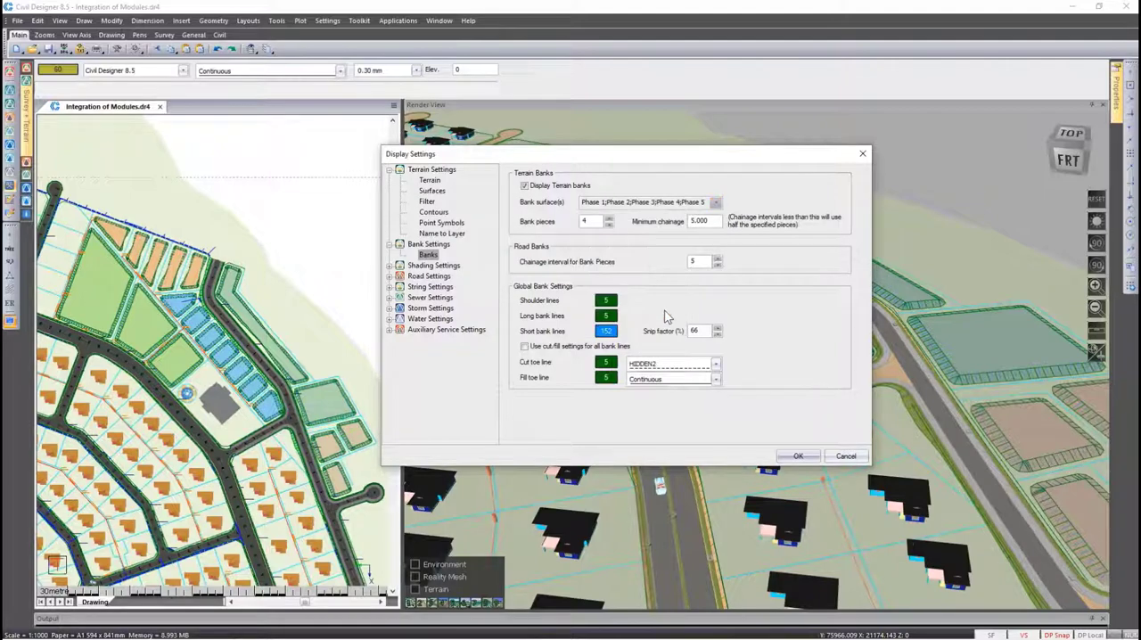
Move the Natural Ground surface down to position 6 in the surface shade order, directly after Phase 3
{"action": "left_click", "coordinate": [433, 191]}
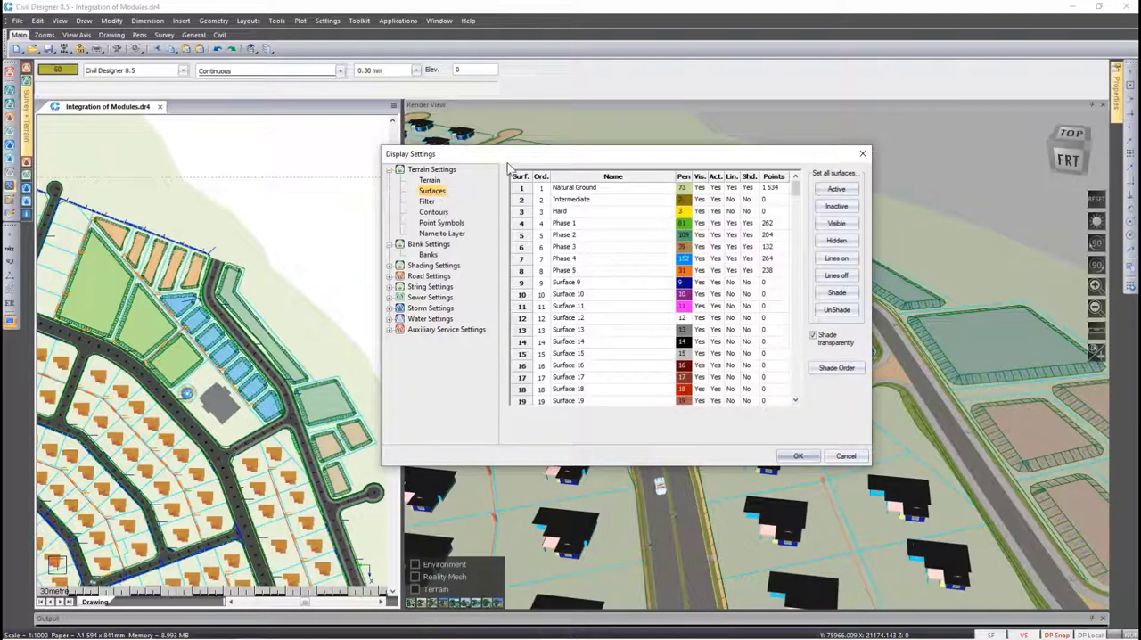
{"action": "left_click_drag", "start_coordinate": [523, 158], "coordinate": [344, 71]}
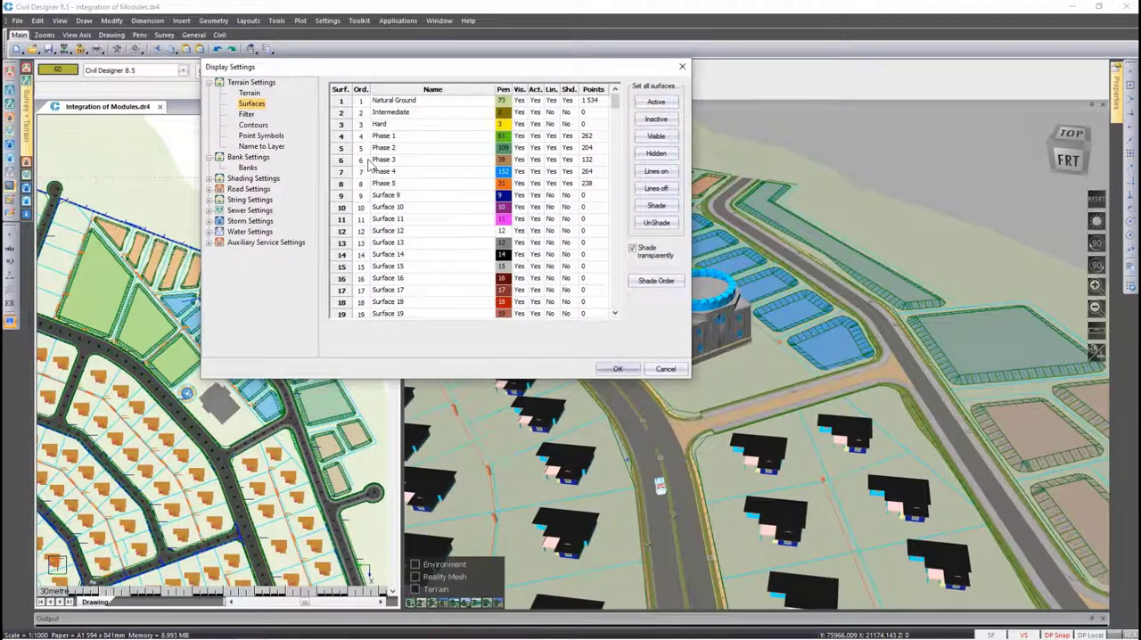
{"action": "left_click", "coordinate": [655, 281]}
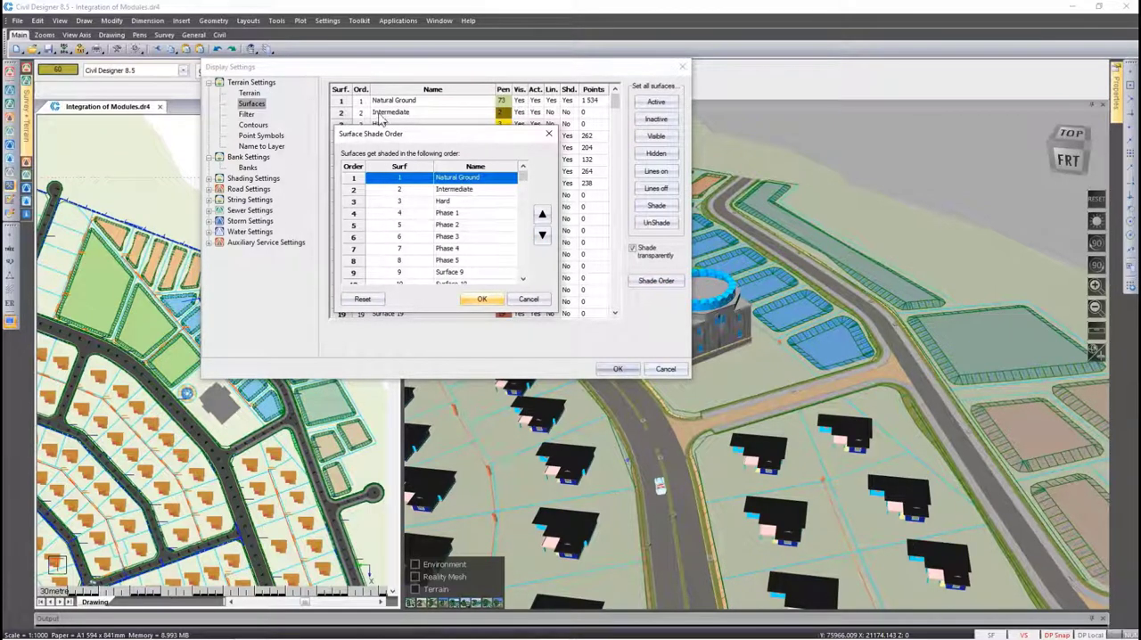
{"action": "left_click", "coordinate": [542, 235]}
{"action": "left_click", "coordinate": [541, 235]}
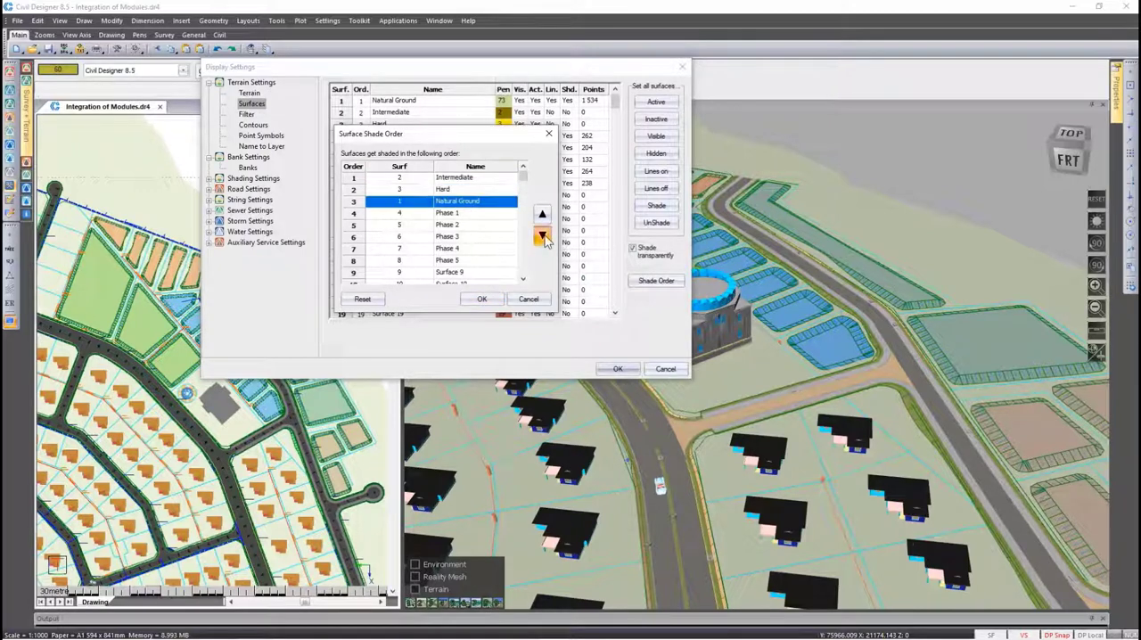
{"action": "left_click", "coordinate": [542, 236]}
{"action": "left_click", "coordinate": [542, 236]}
{"action": "left_click", "coordinate": [542, 235]}
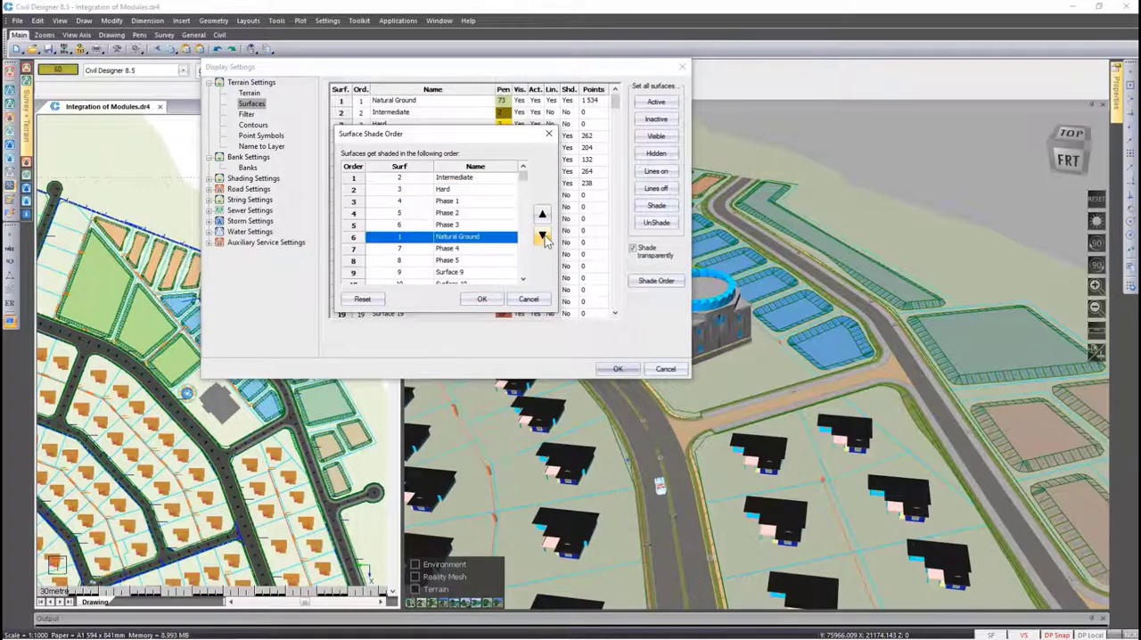
{"action": "left_click", "coordinate": [480, 299]}
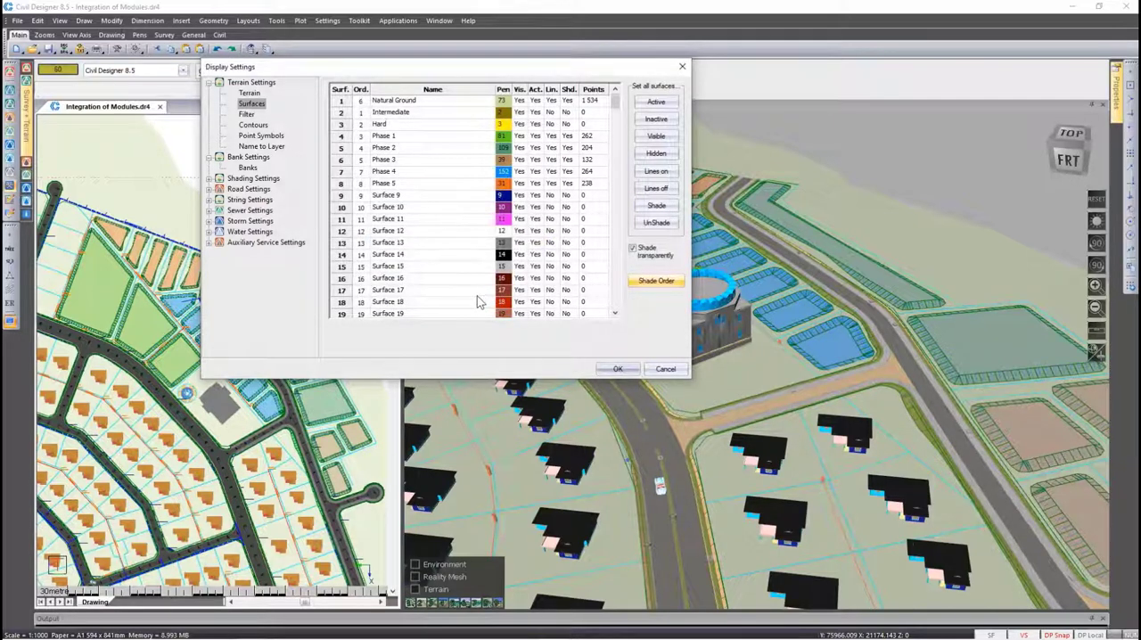
Turn off transparent surface shading, apply the display settings and update the render view
{"action": "left_click", "coordinate": [635, 250]}
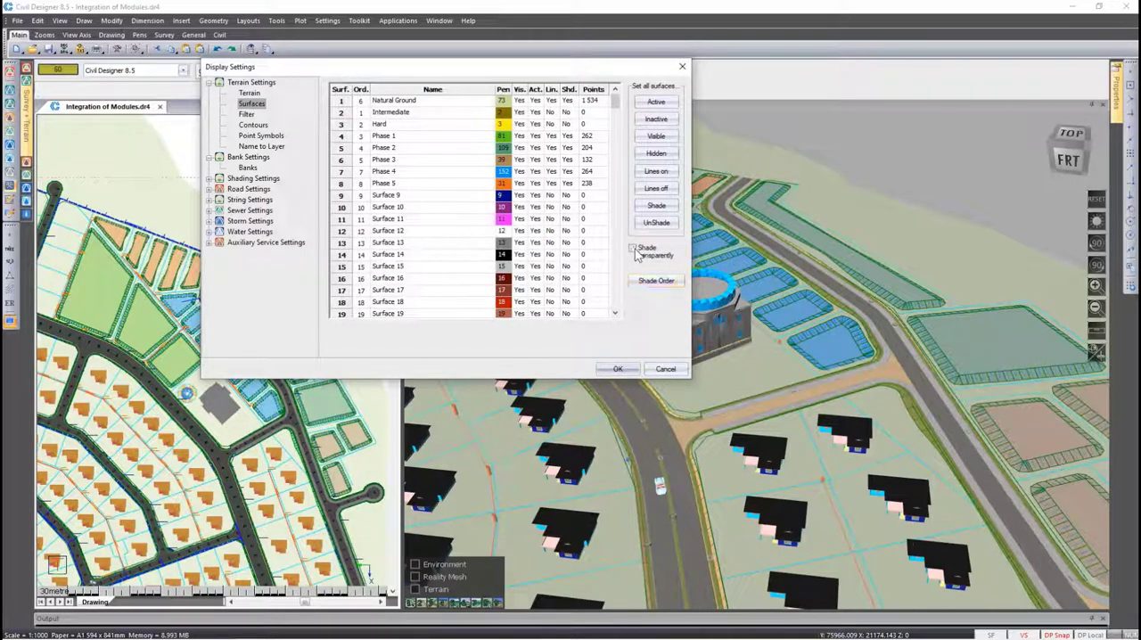
{"action": "left_click", "coordinate": [620, 369]}
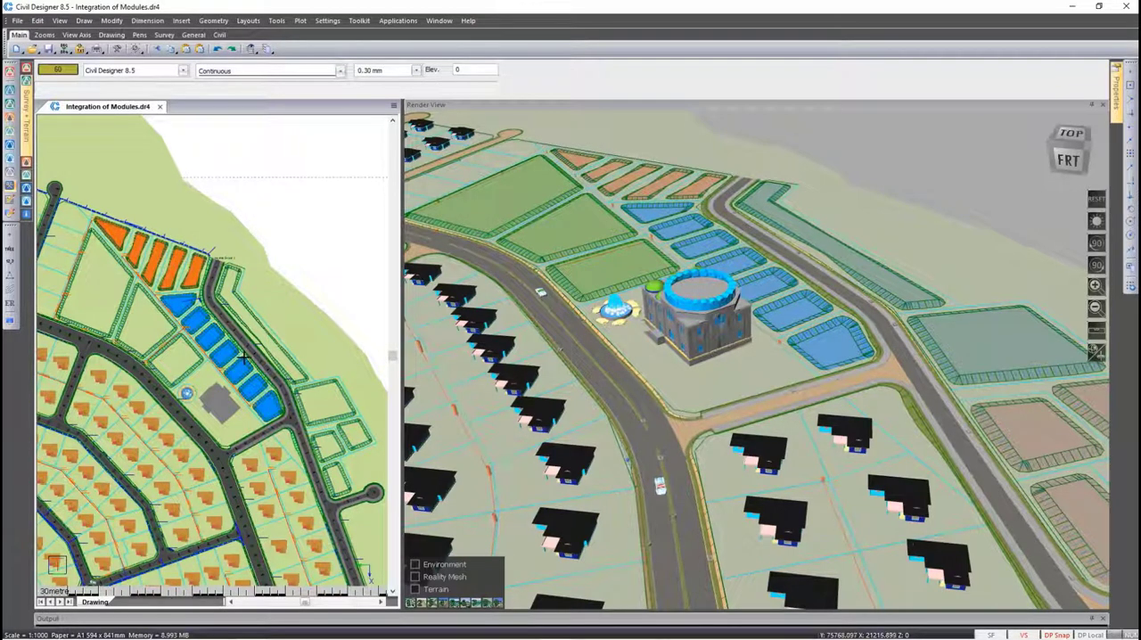
{"action": "left_click", "coordinate": [624, 363]}
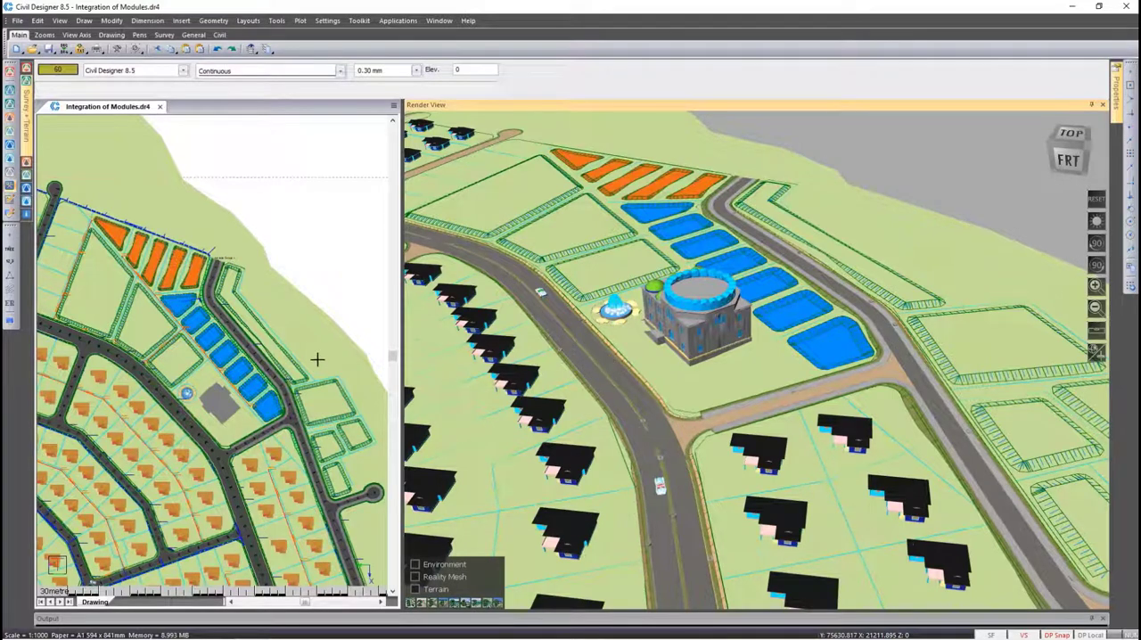
Move the Natural Ground surface down to position 8 in the shade order, directly after Phase 5, apply the settings and update the render view
{"action": "left_click", "coordinate": [11, 324]}
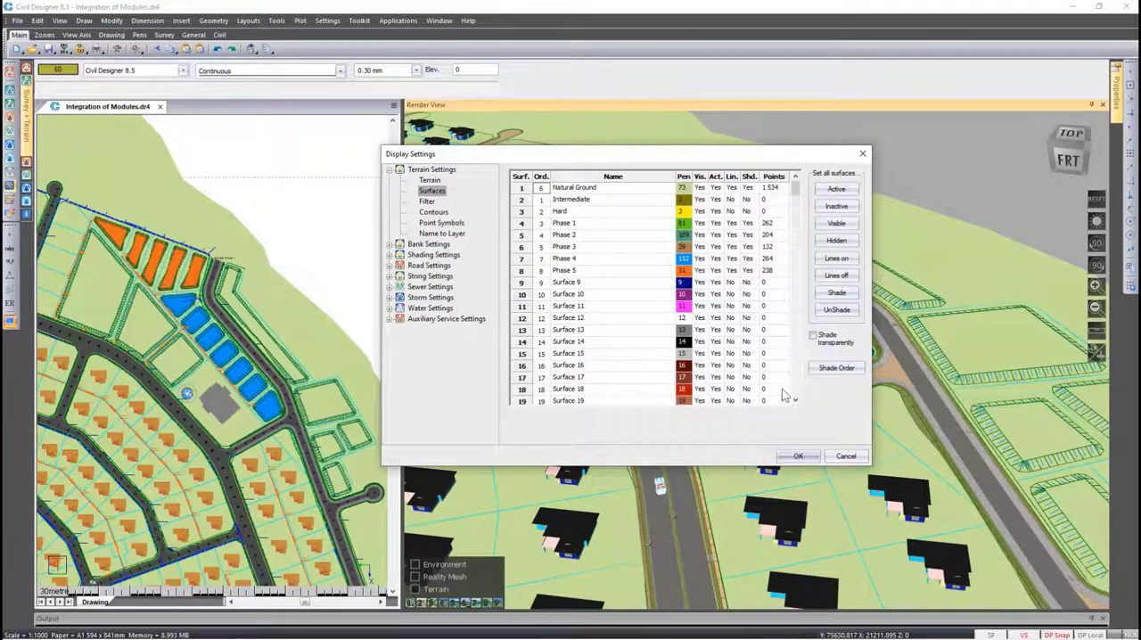
{"action": "left_click", "coordinate": [836, 369]}
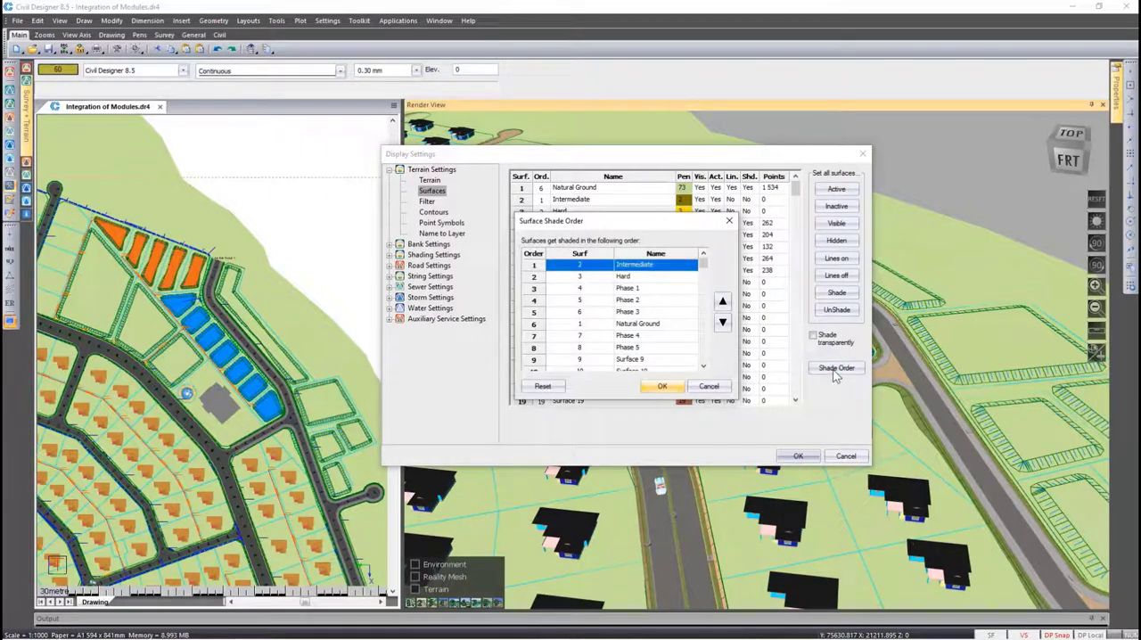
{"action": "left_click", "coordinate": [652, 326]}
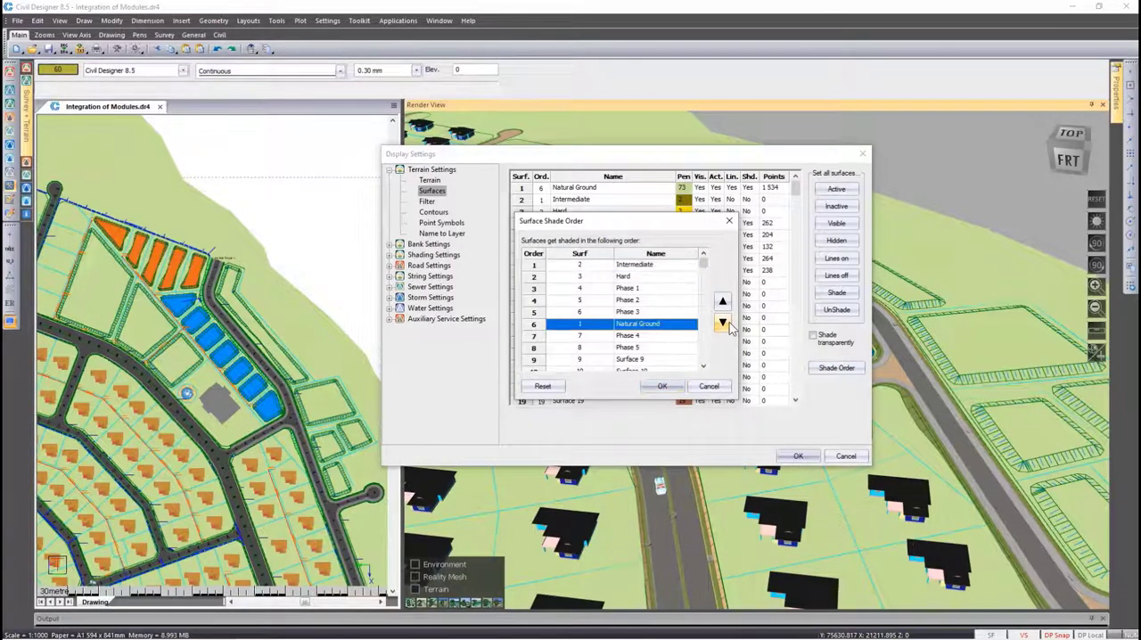
{"action": "left_click", "coordinate": [722, 322]}
{"action": "left_click", "coordinate": [722, 322]}
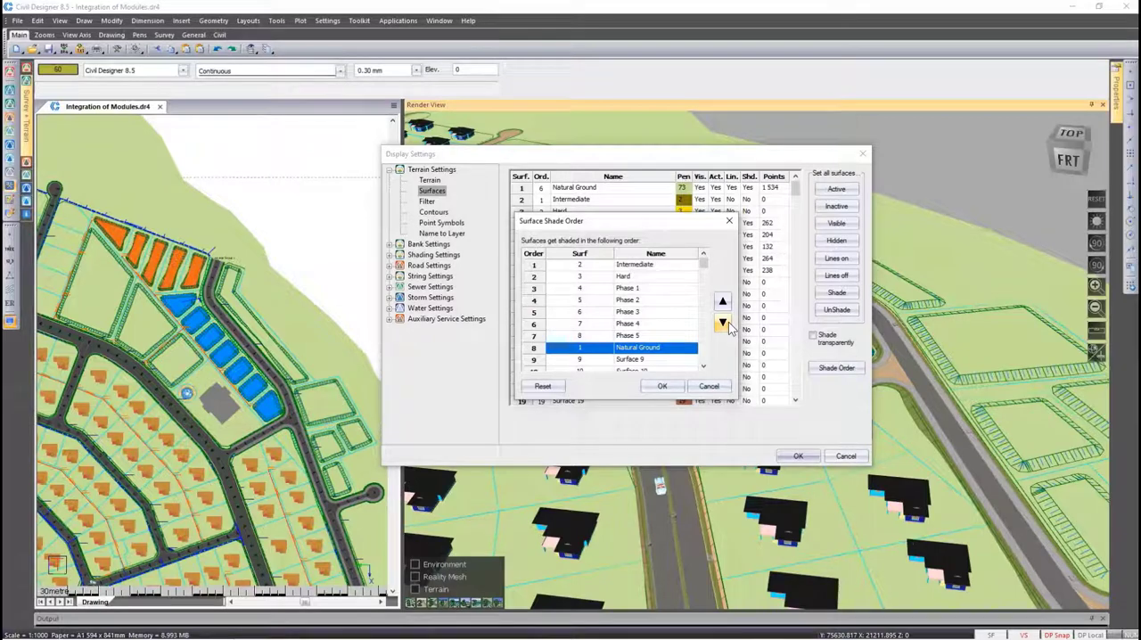
{"action": "left_click", "coordinate": [663, 387]}
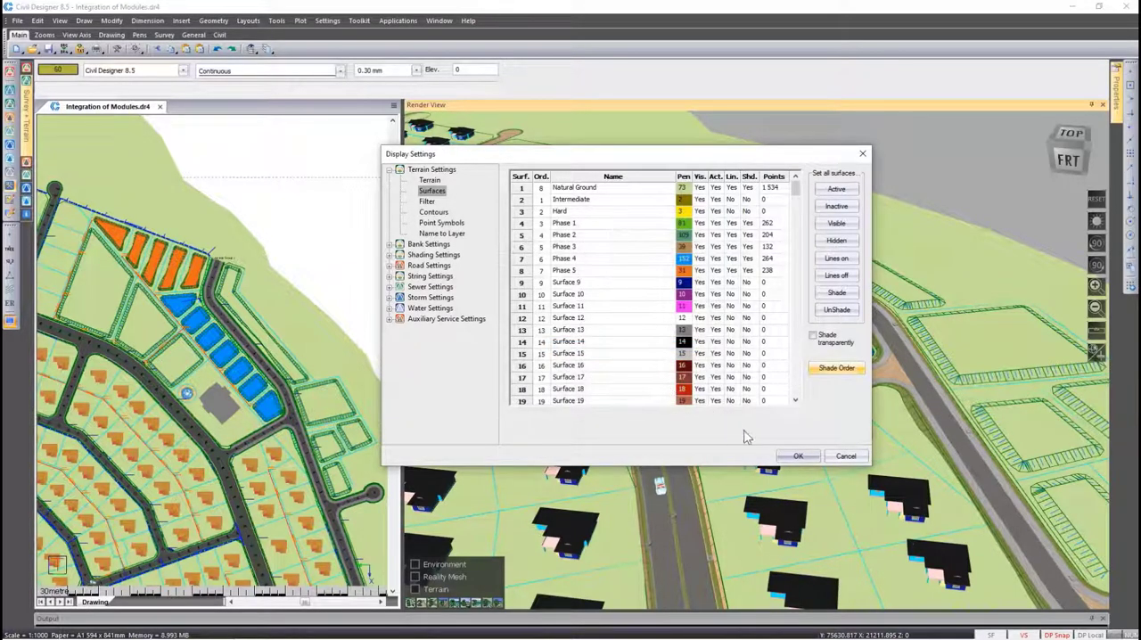
{"action": "left_click", "coordinate": [796, 455]}
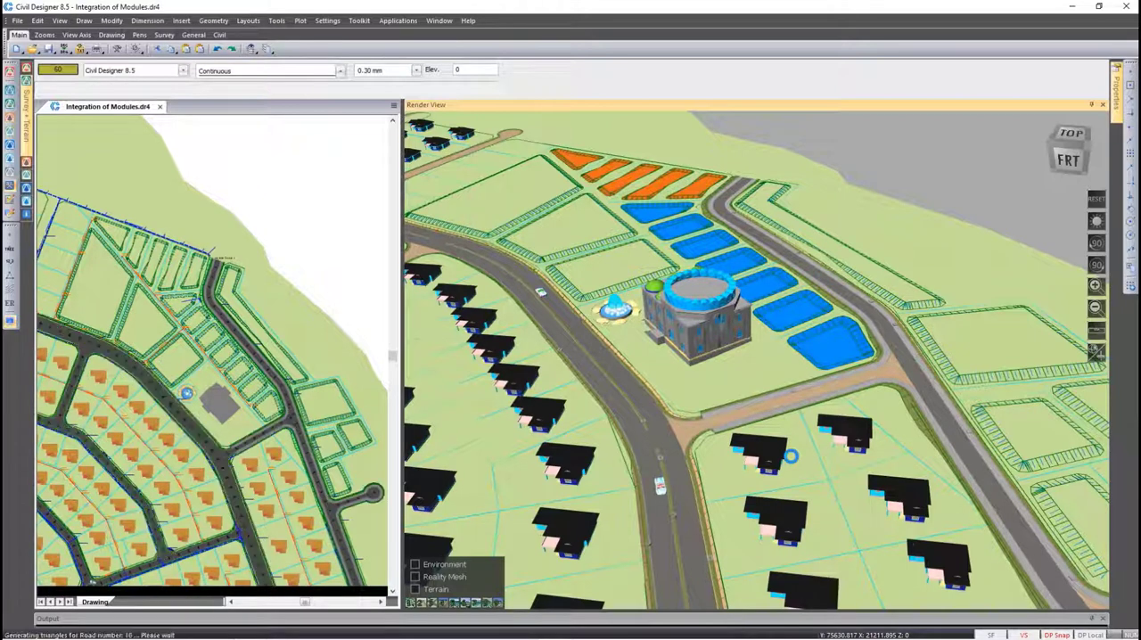
{"action": "left_click", "coordinate": [791, 456]}
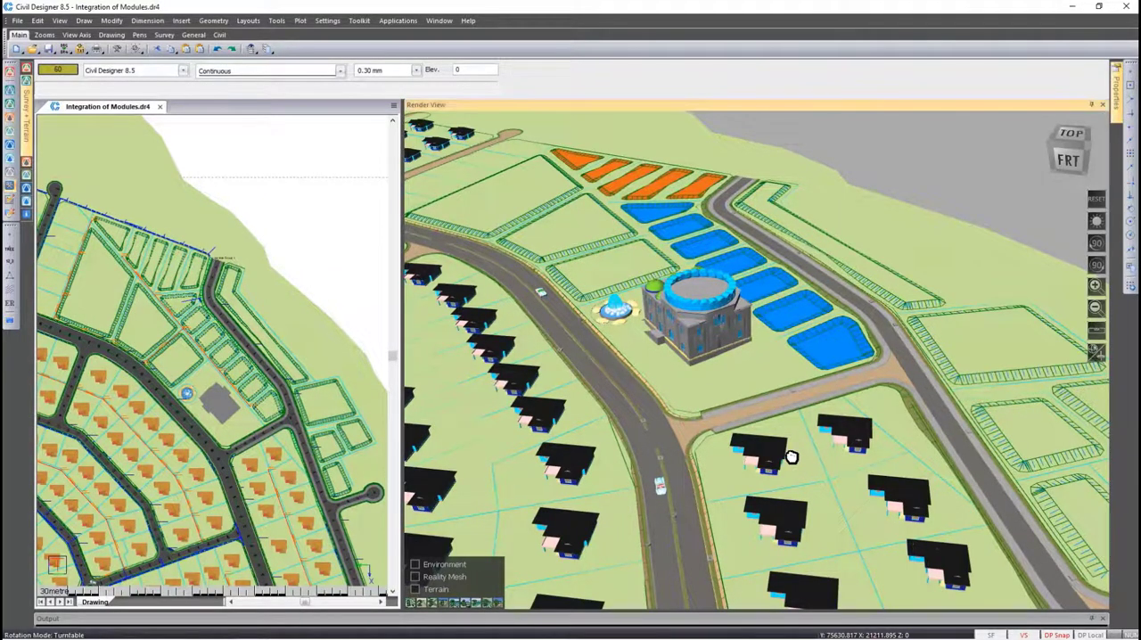
{"action": "key", "text": "m"}
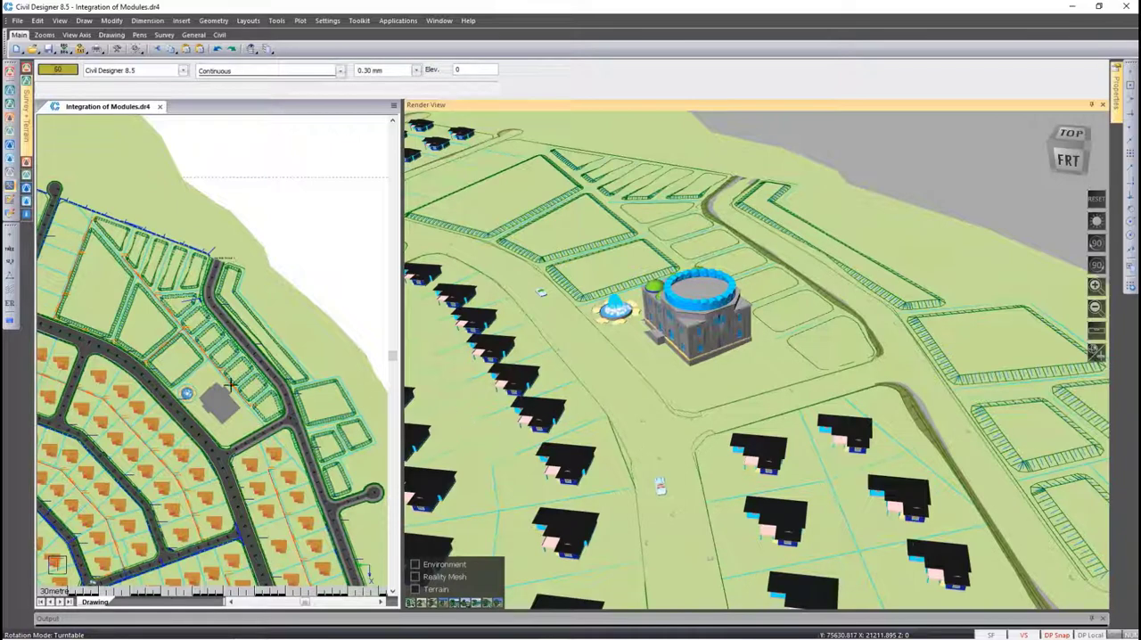
Reset the surface shade order to its default sequence and apply the display settings
{"action": "left_click", "coordinate": [9, 325]}
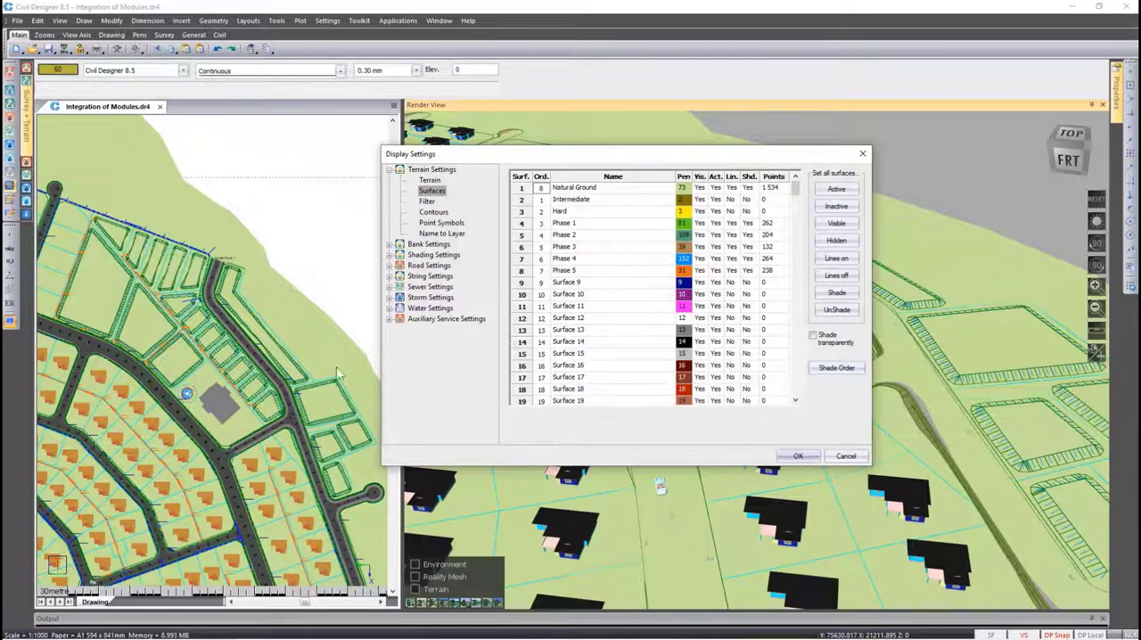
{"action": "left_click", "coordinate": [829, 375]}
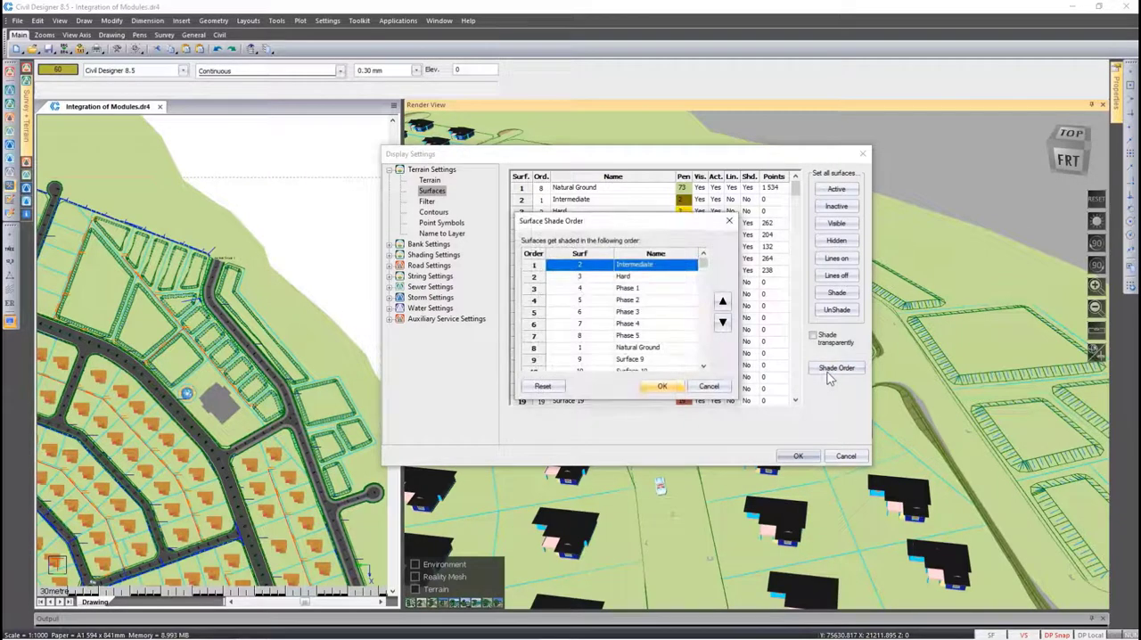
{"action": "left_click", "coordinate": [543, 388]}
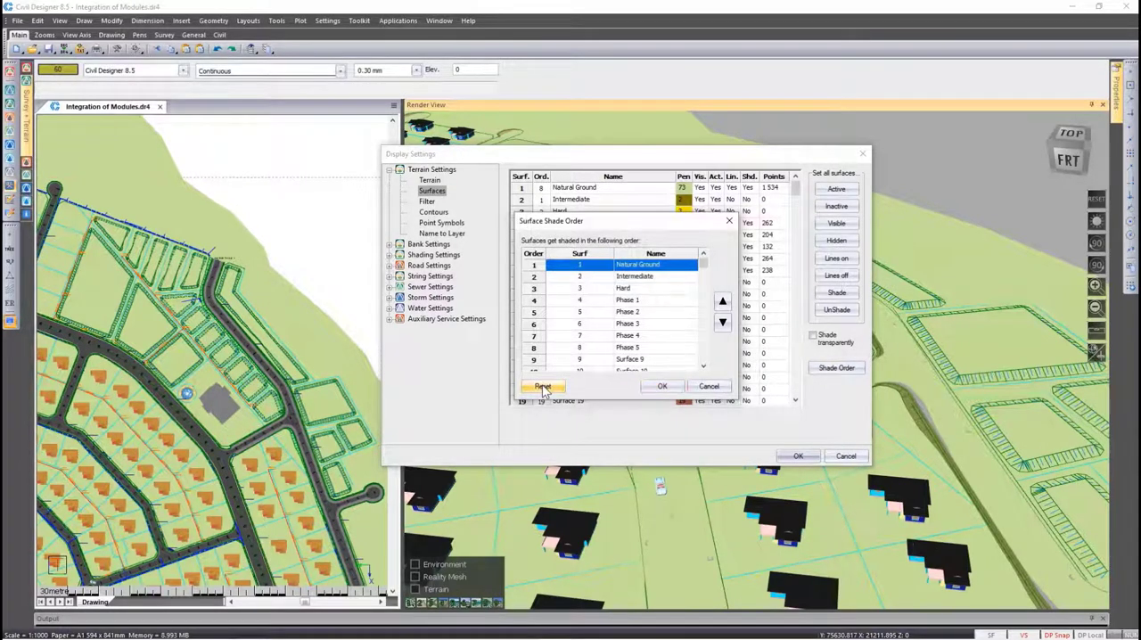
{"action": "left_click", "coordinate": [661, 387]}
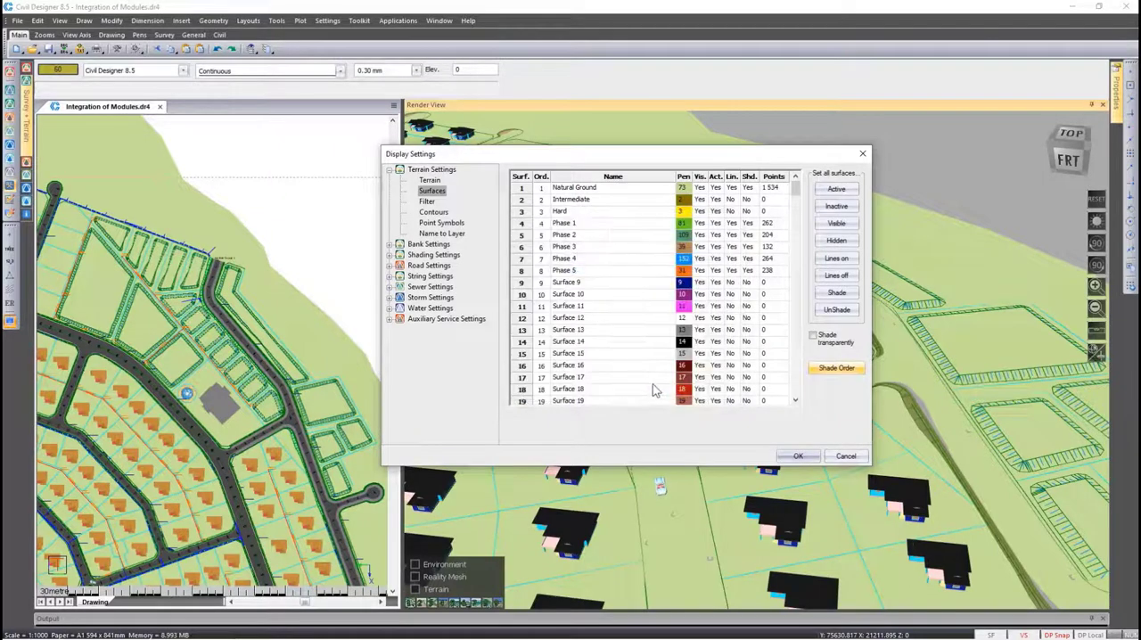
{"action": "left_click", "coordinate": [799, 457]}
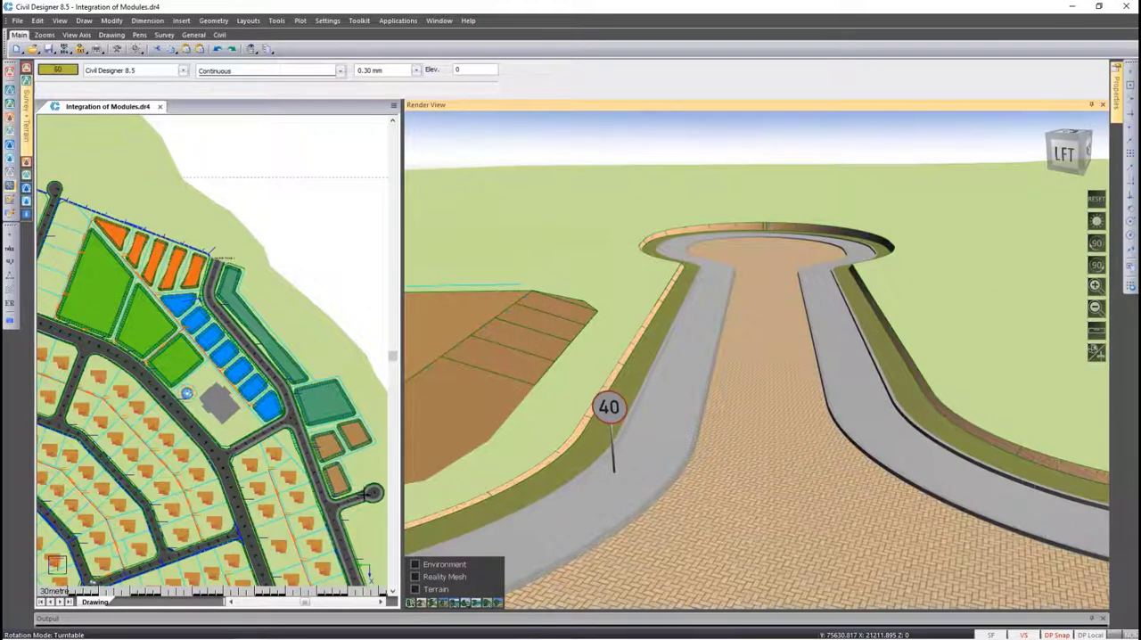
Make the Dynamic cul de sac road current, with its turning circle close up in plan, and switch to Roads mode
{"action": "left_click", "coordinate": [367, 493]}
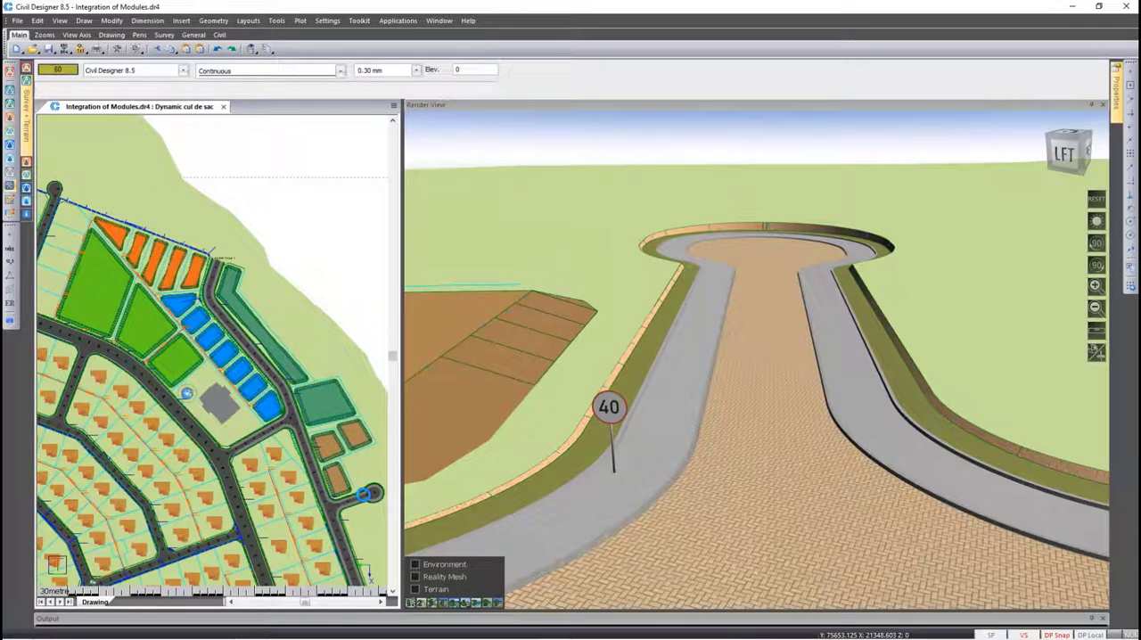
{"action": "scroll", "coordinate": [369, 492], "scroll_direction": "up", "scroll_amount": 5}
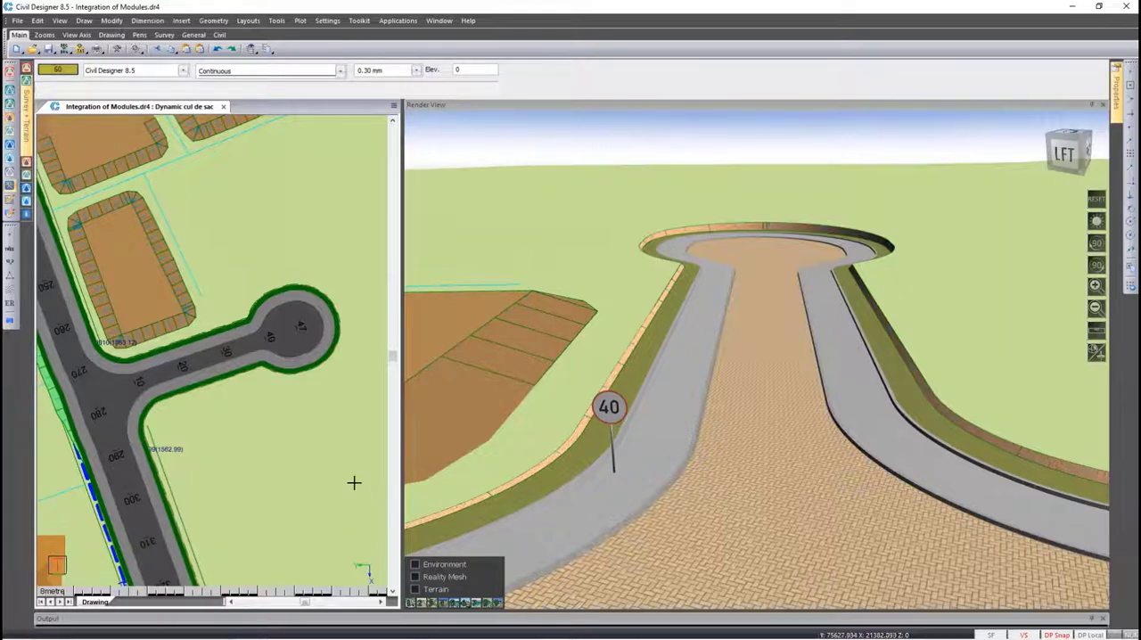
{"action": "left_click", "coordinate": [10, 118]}
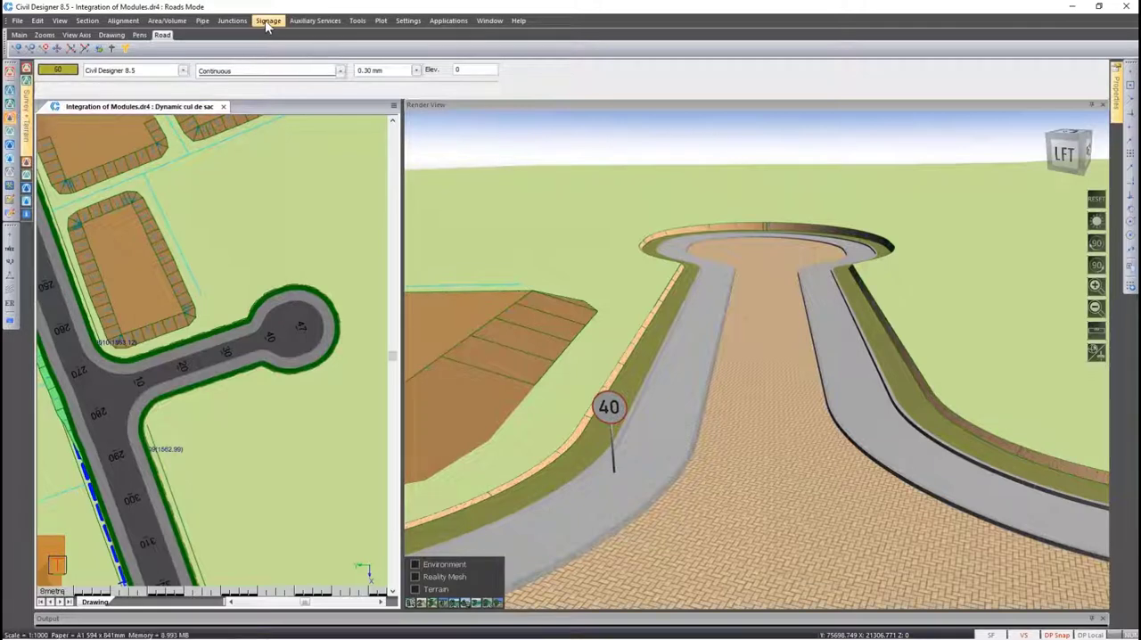
Start adding a road sign and import block W104 from 3D Road Warning Signs.sym.dr4
{"action": "left_click", "coordinate": [268, 21]}
{"action": "left_click", "coordinate": [294, 34]}
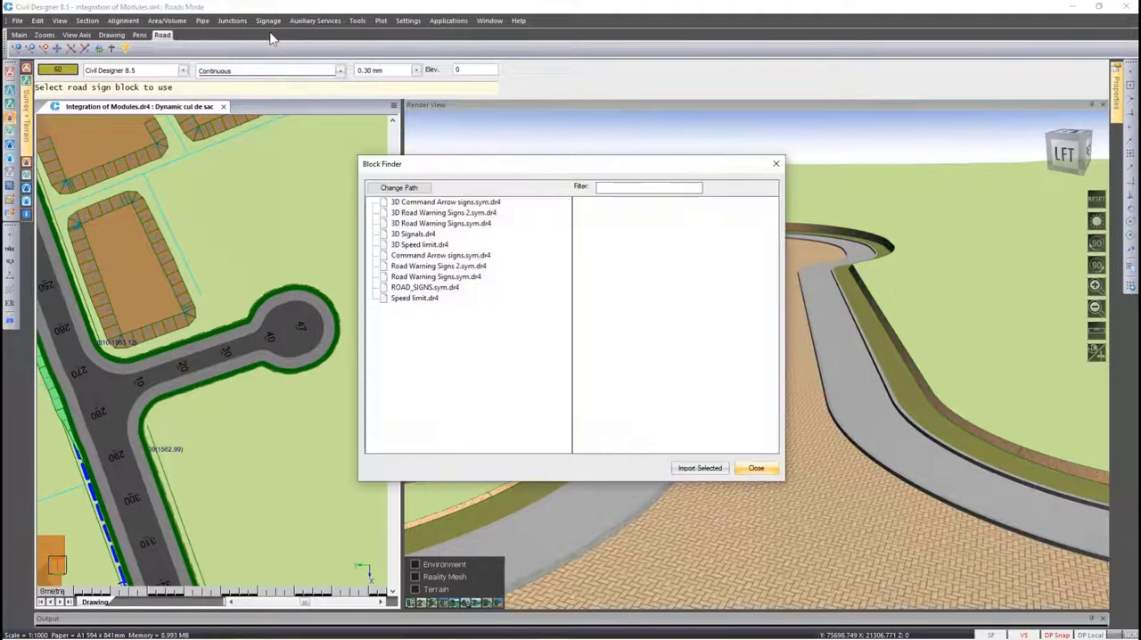
{"action": "left_click", "coordinate": [437, 223]}
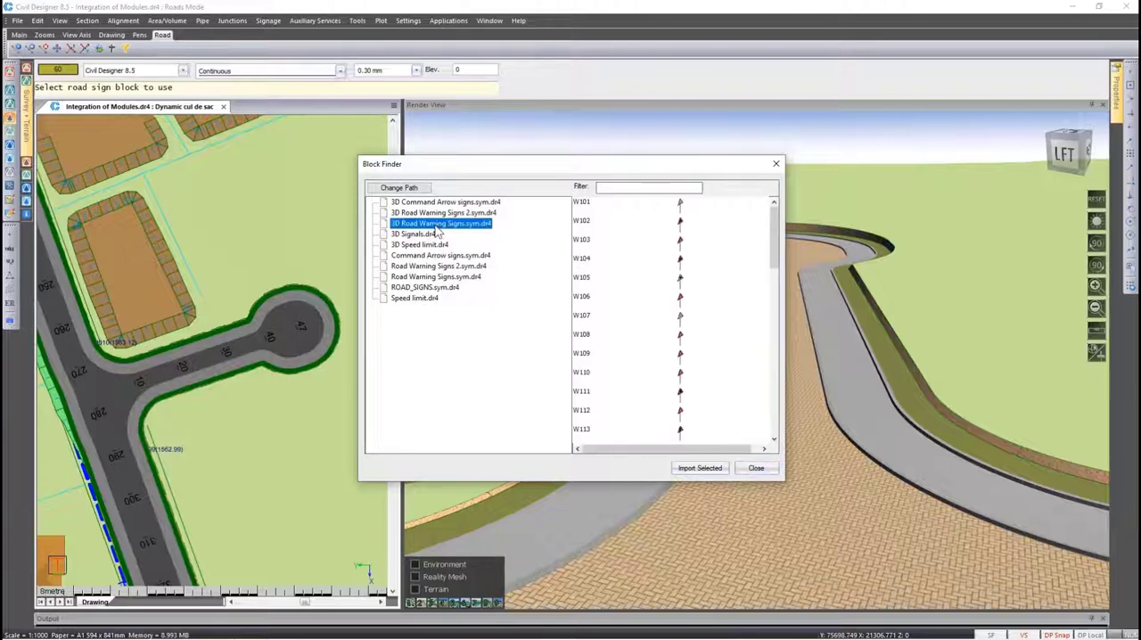
{"action": "left_click", "coordinate": [585, 260]}
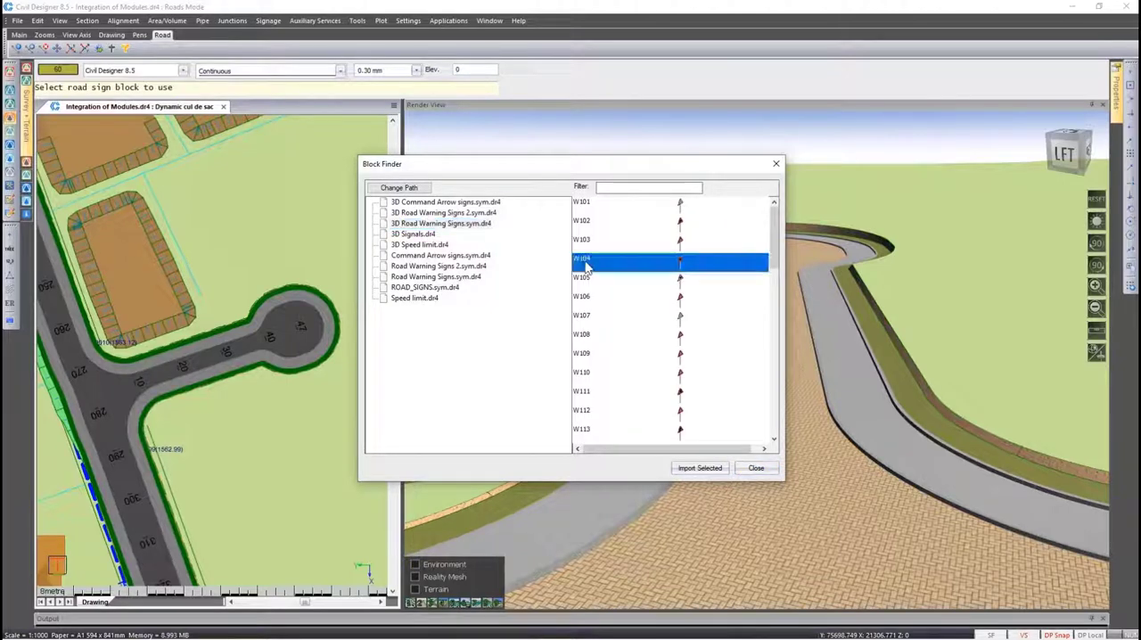
{"action": "left_click", "coordinate": [694, 468]}
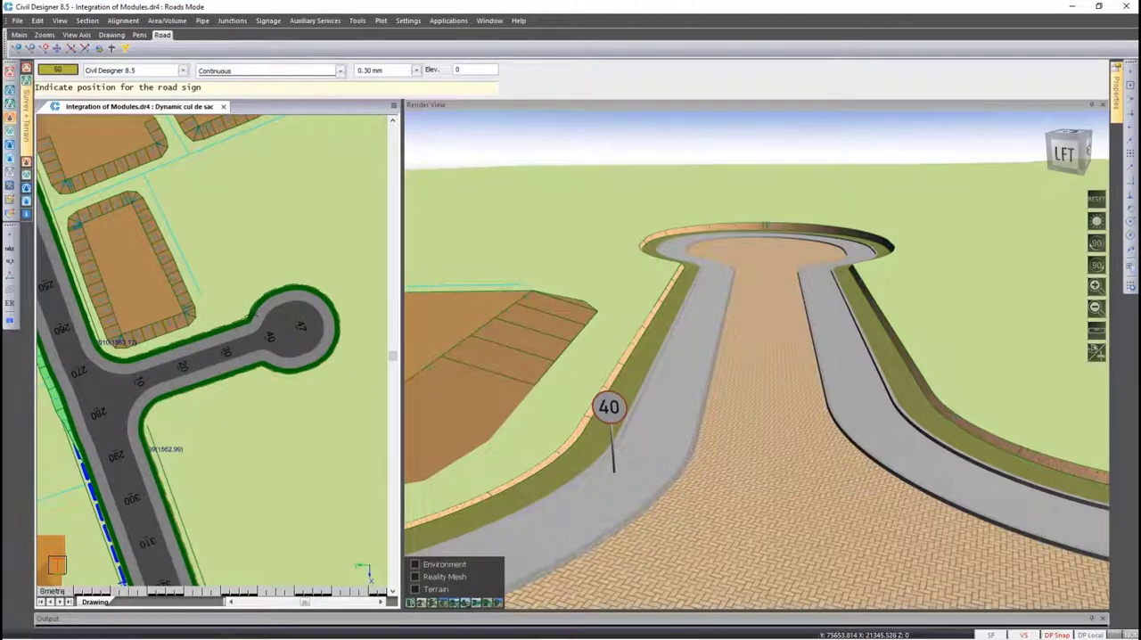
Place the W104 sign on the upper verge where the turning circle begins, facing the junction, and update the render view
{"action": "left_click", "coordinate": [254, 321]}
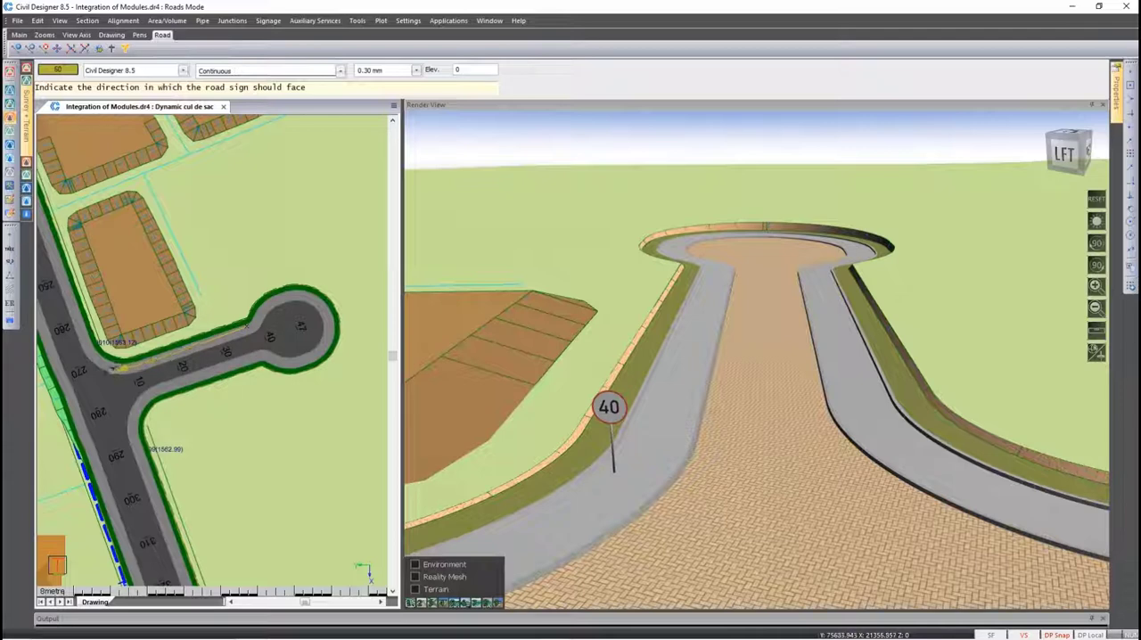
{"action": "left_click", "coordinate": [105, 374]}
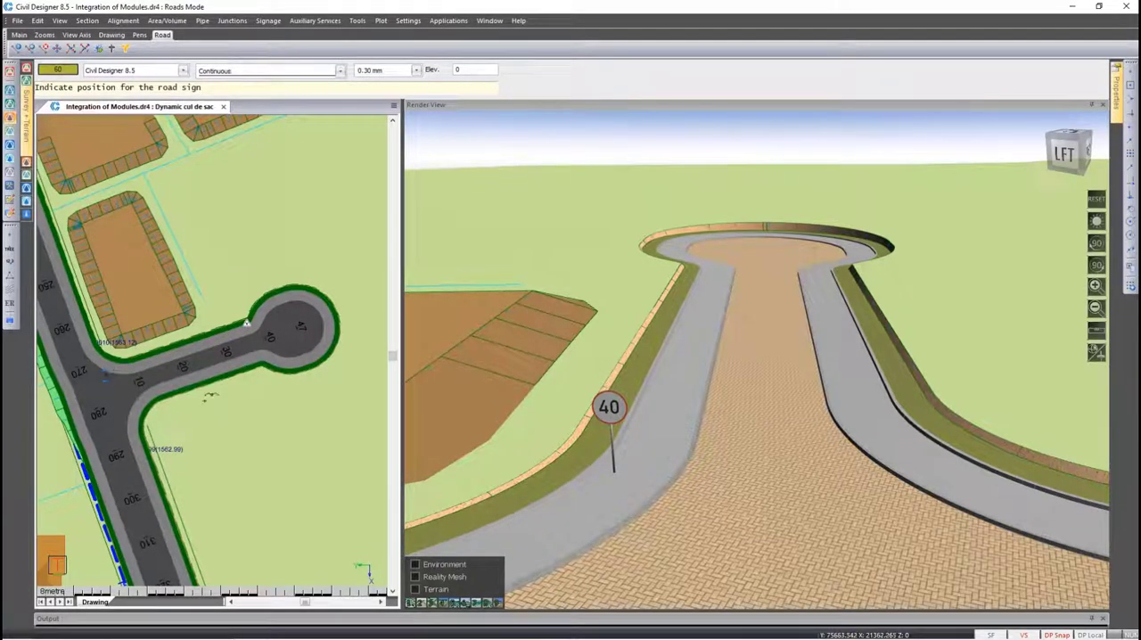
{"action": "right_click", "coordinate": [220, 406]}
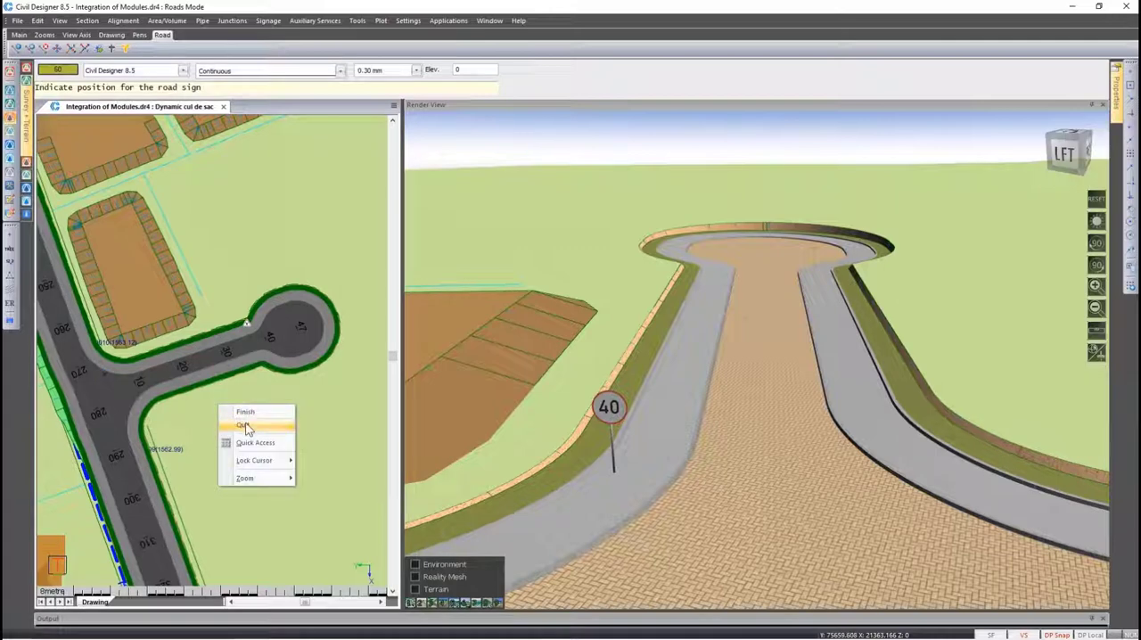
{"action": "left_click", "coordinate": [242, 412]}
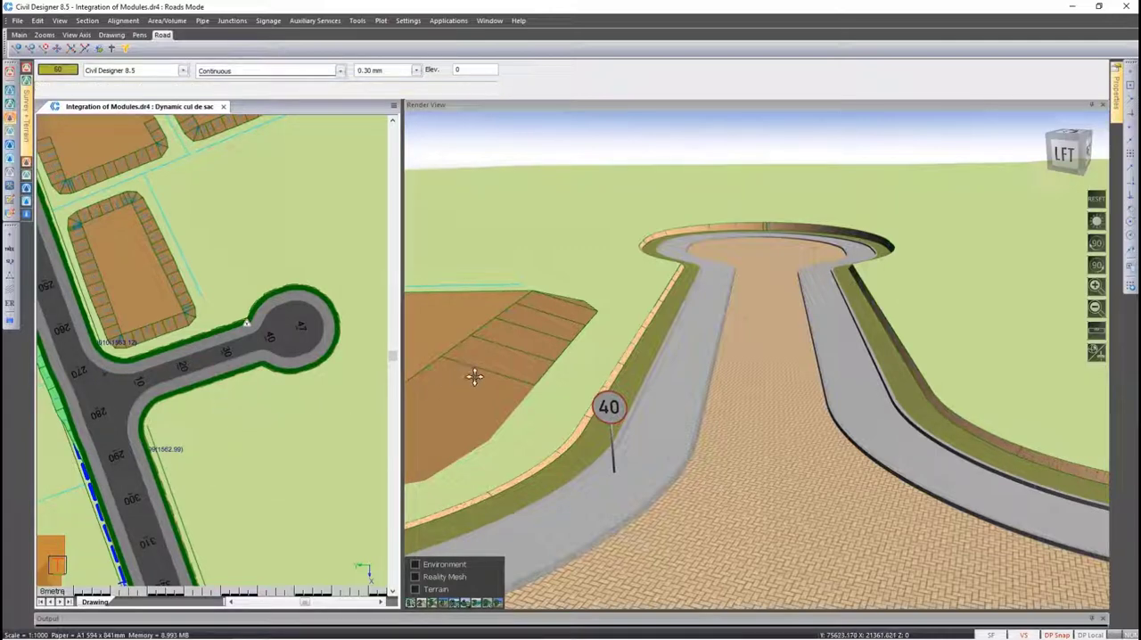
{"action": "left_click", "coordinate": [711, 284]}
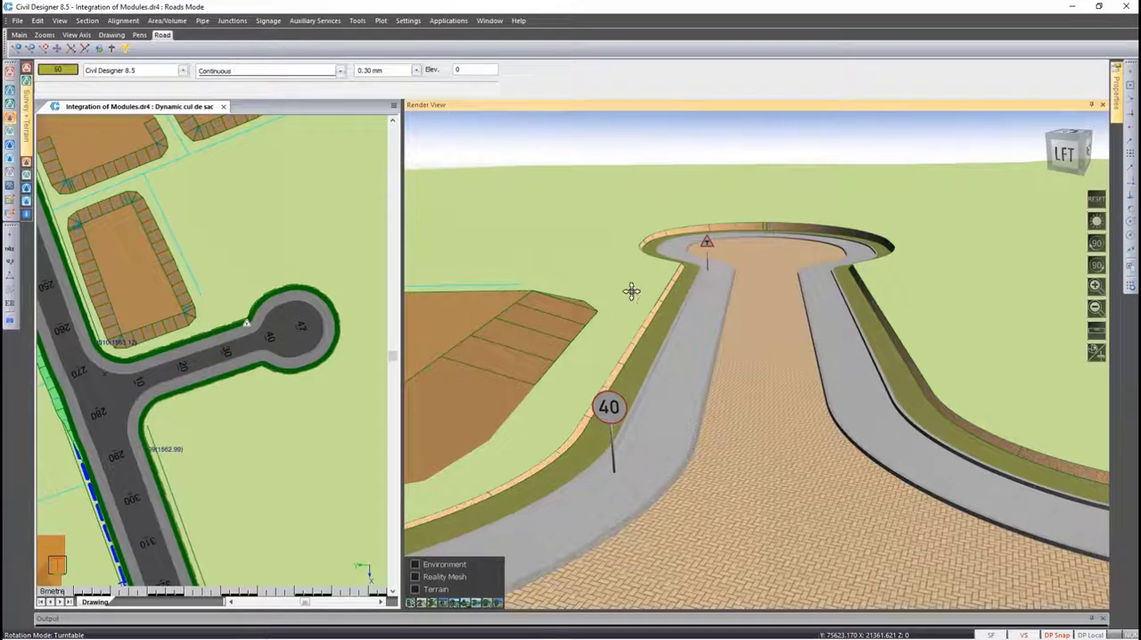
Move the cul-de-sac alignment's end node to about Y 75641.3, X 21349.9, save the horizontal alignment and refresh the render view
{"action": "left_click", "coordinate": [285, 328]}
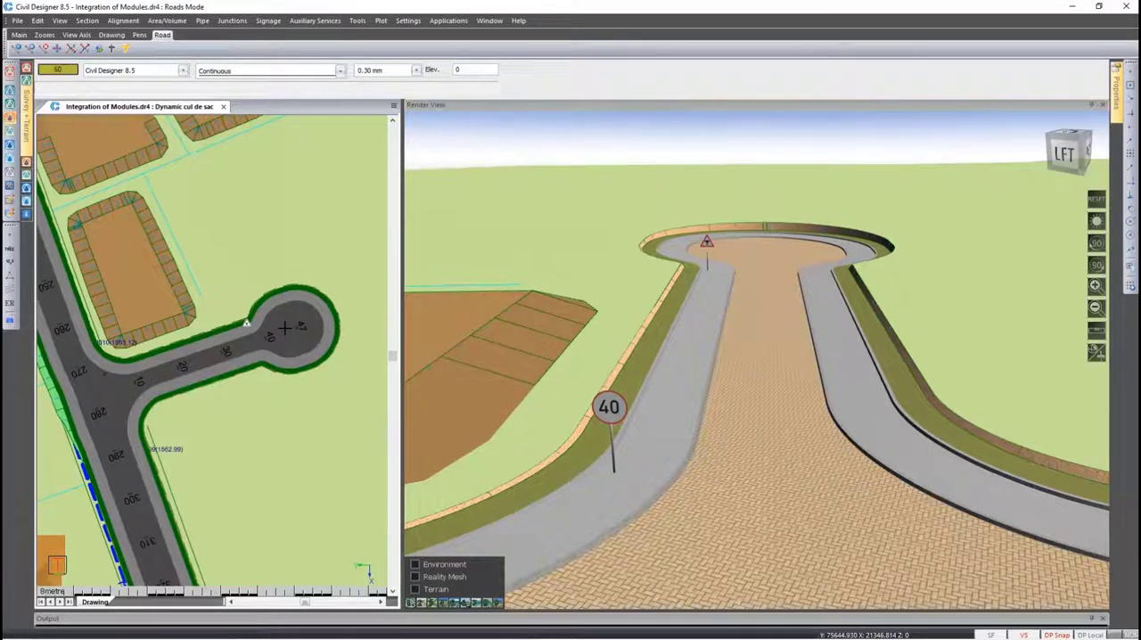
{"action": "left_click", "coordinate": [284, 330]}
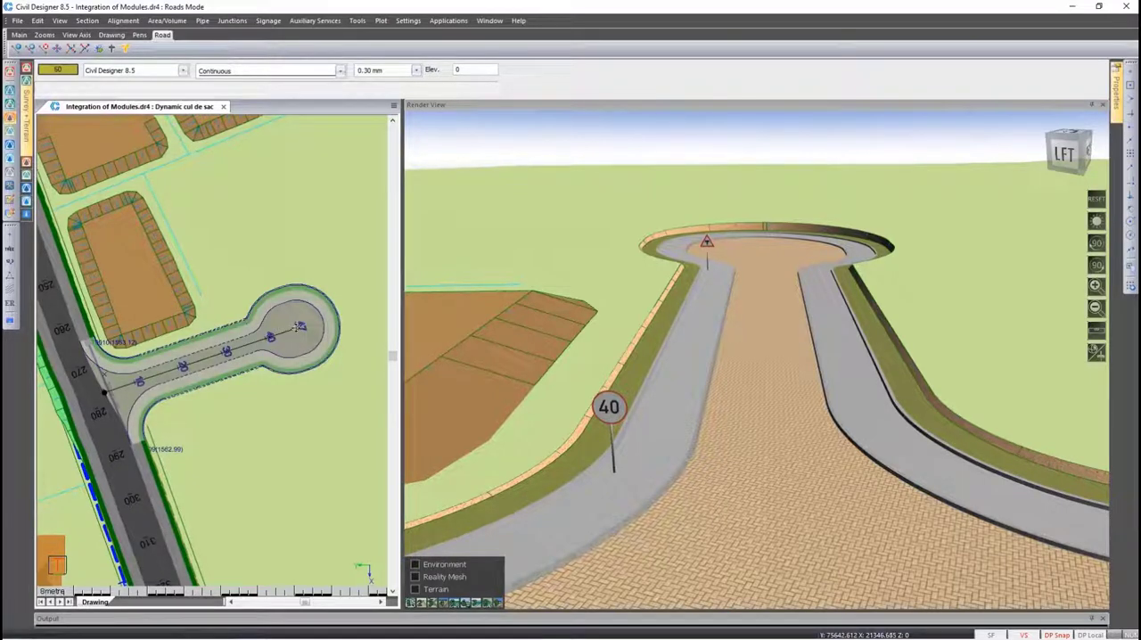
{"action": "left_click", "coordinate": [299, 326]}
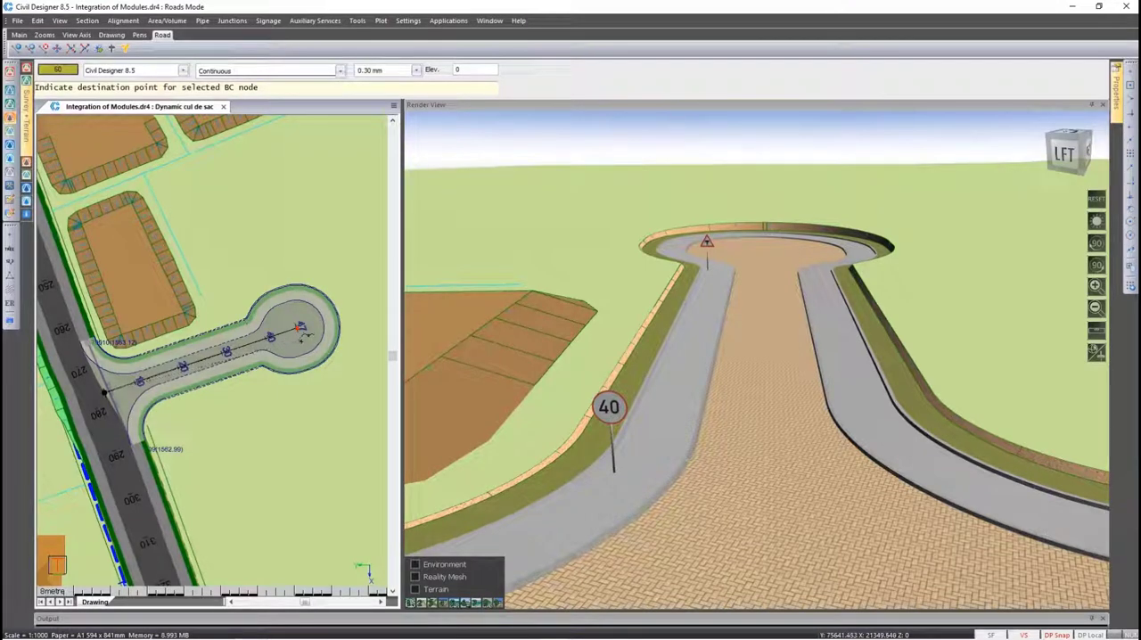
{"action": "left_click", "coordinate": [302, 339]}
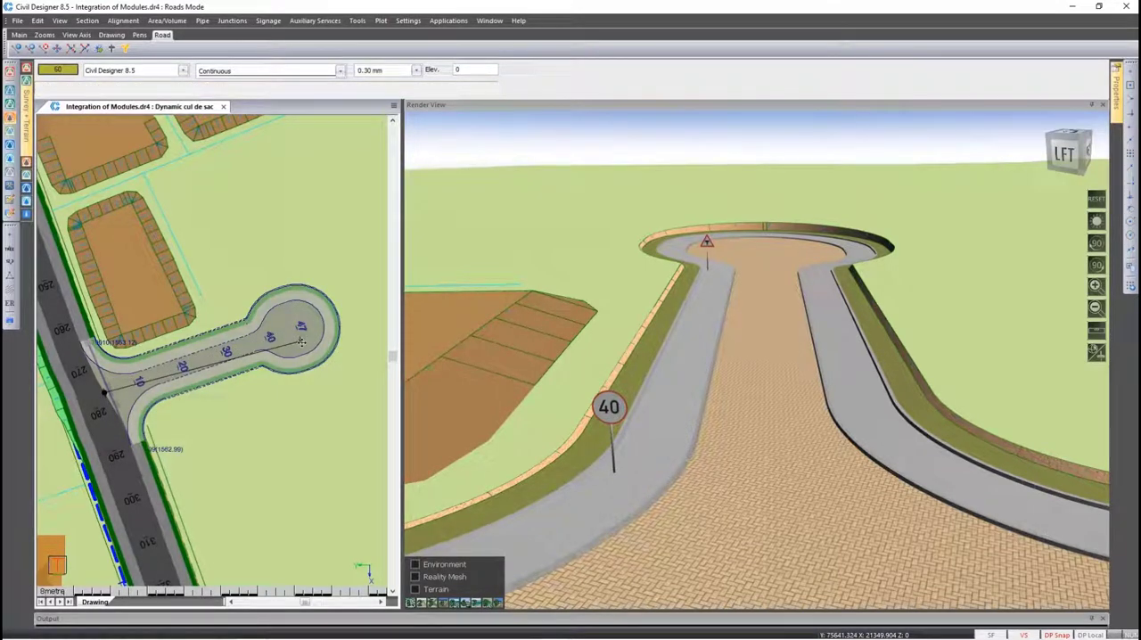
{"action": "key", "text": "Escape"}
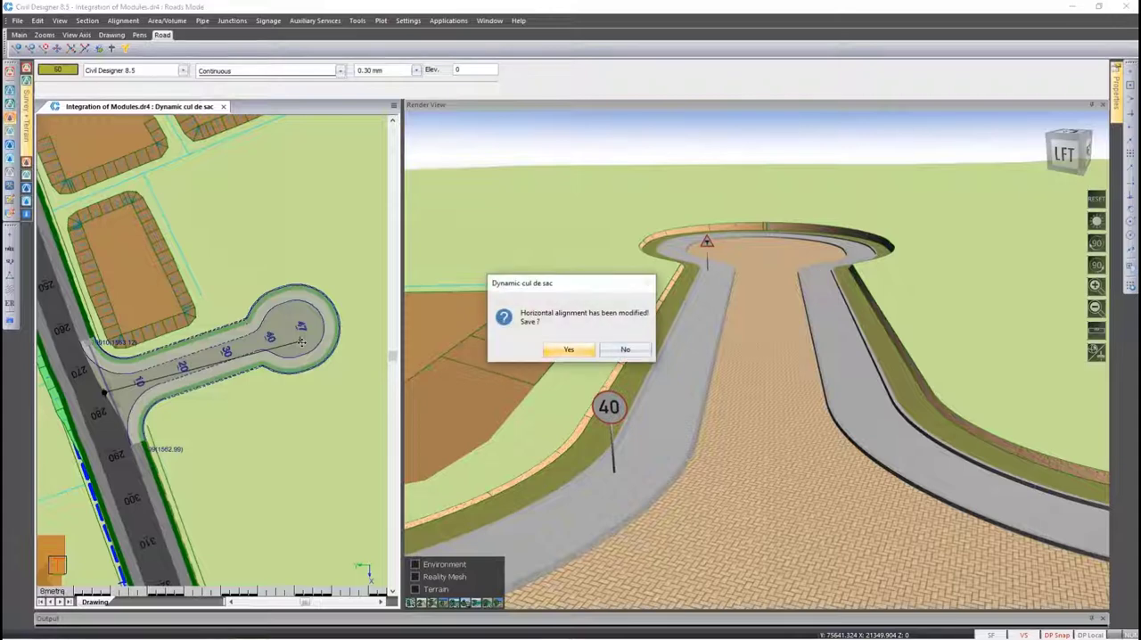
{"action": "key", "text": "Return"}
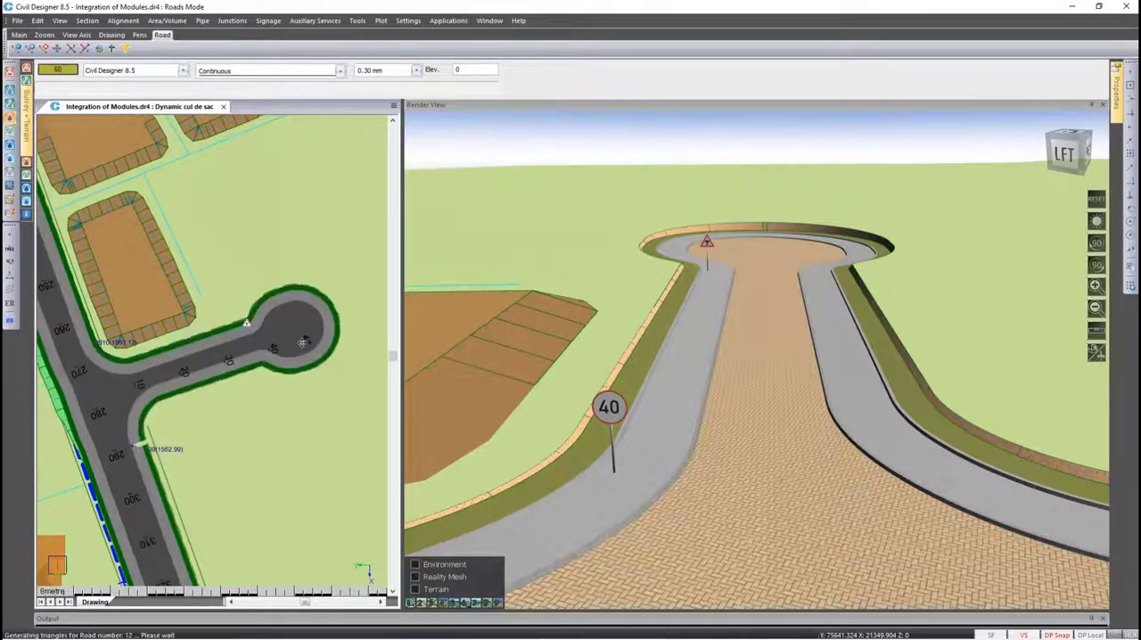
{"action": "left_click", "coordinate": [594, 362]}
{"action": "left_click_drag", "start_coordinate": [593, 362], "coordinate": [600, 361]}
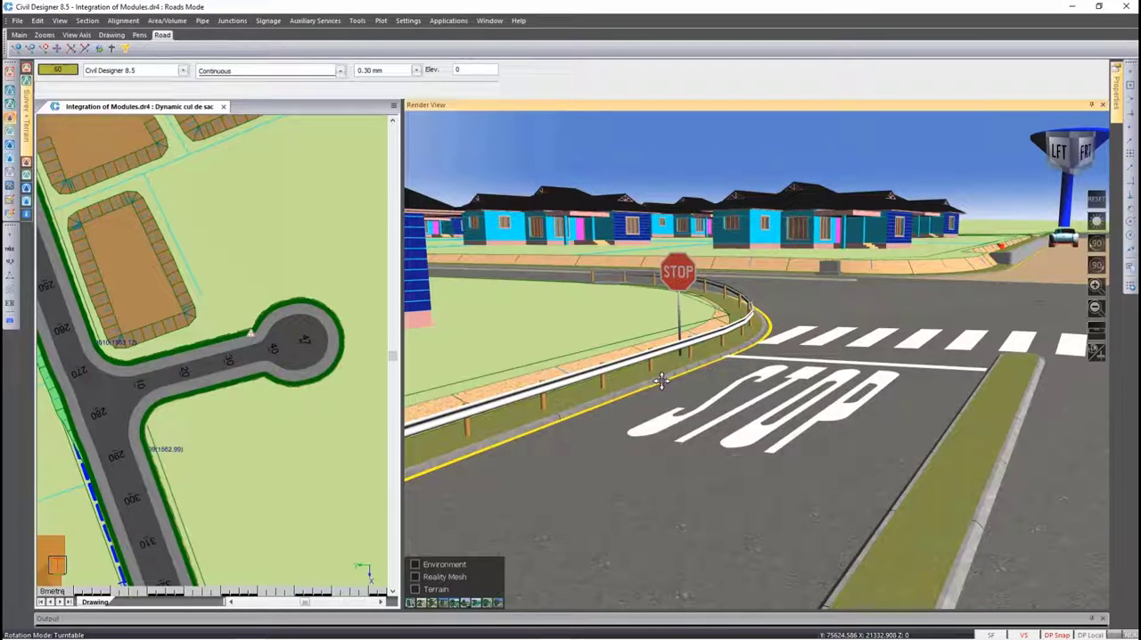
Bring the plan in close on the intersection with the STOP marking and make the Holland St road current
{"action": "left_click", "coordinate": [314, 426]}
{"action": "key", "text": "Page_Down"}
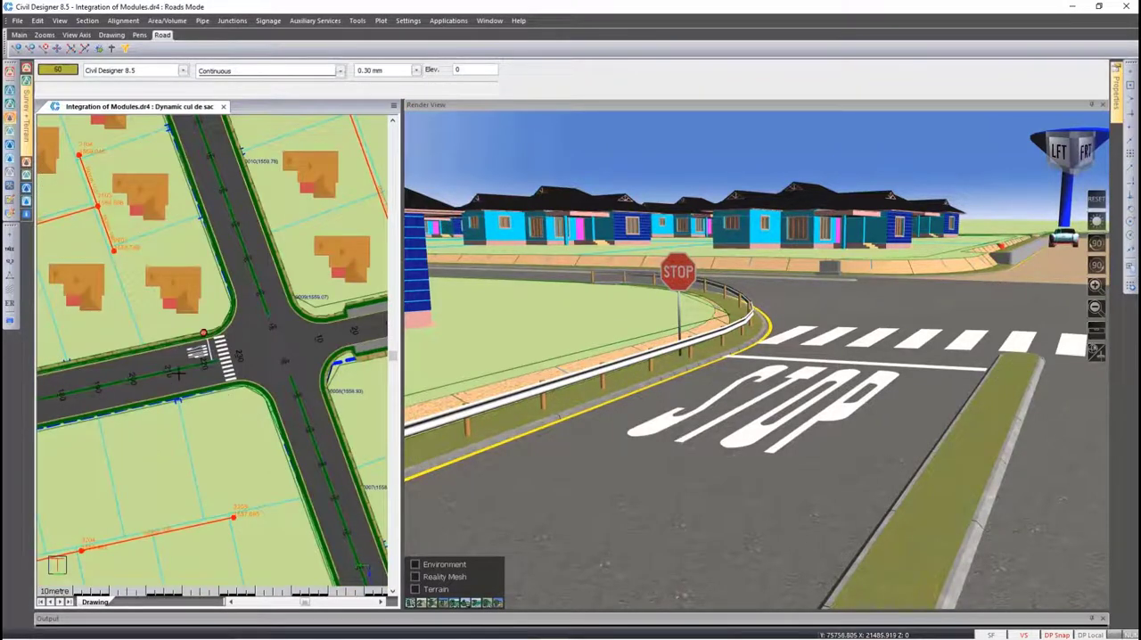
{"action": "scroll", "coordinate": [172, 369], "scroll_direction": "up", "scroll_amount": 2}
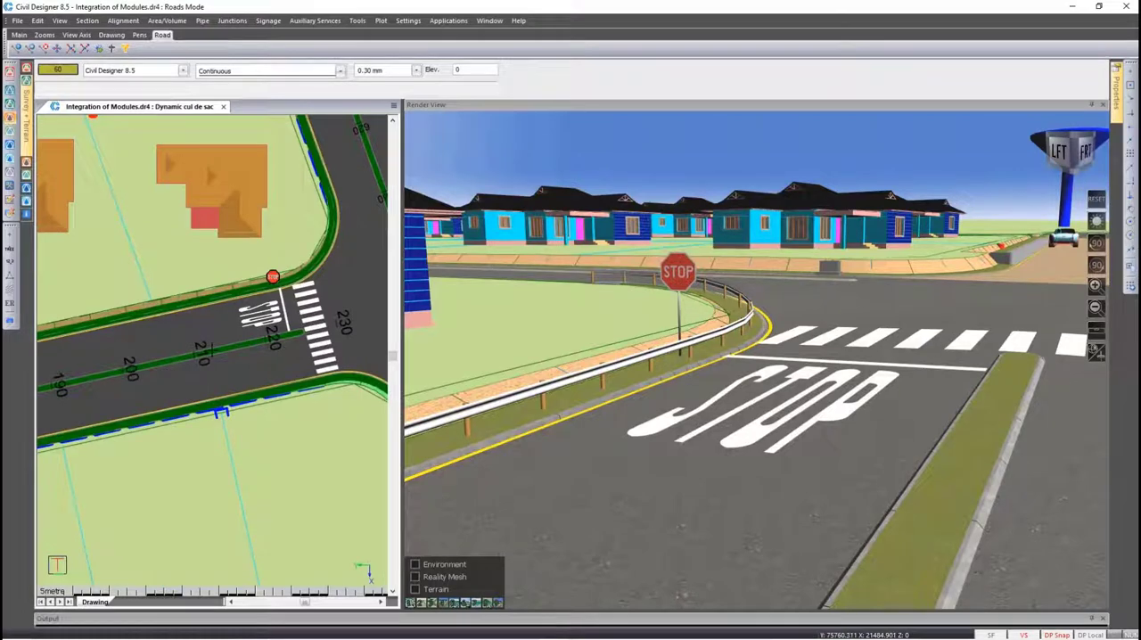
{"action": "left_click", "coordinate": [199, 335]}
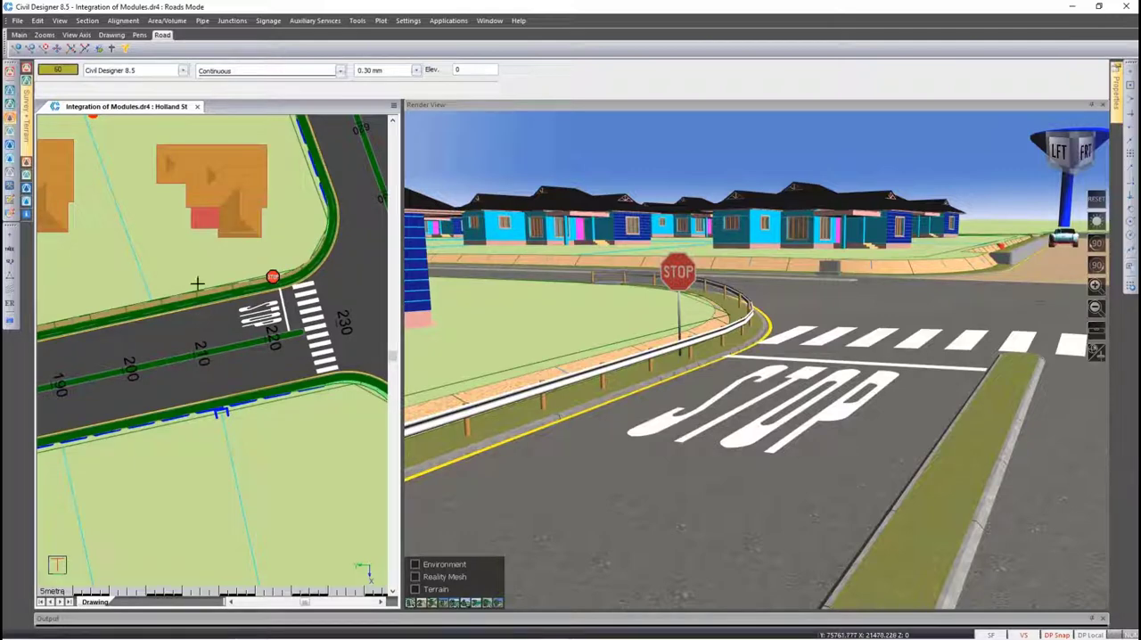
Open the edge level control for Holland St and bring up the kerb selector for the left shoulder kerb in the last chainage row
{"action": "left_click", "coordinate": [124, 20]}
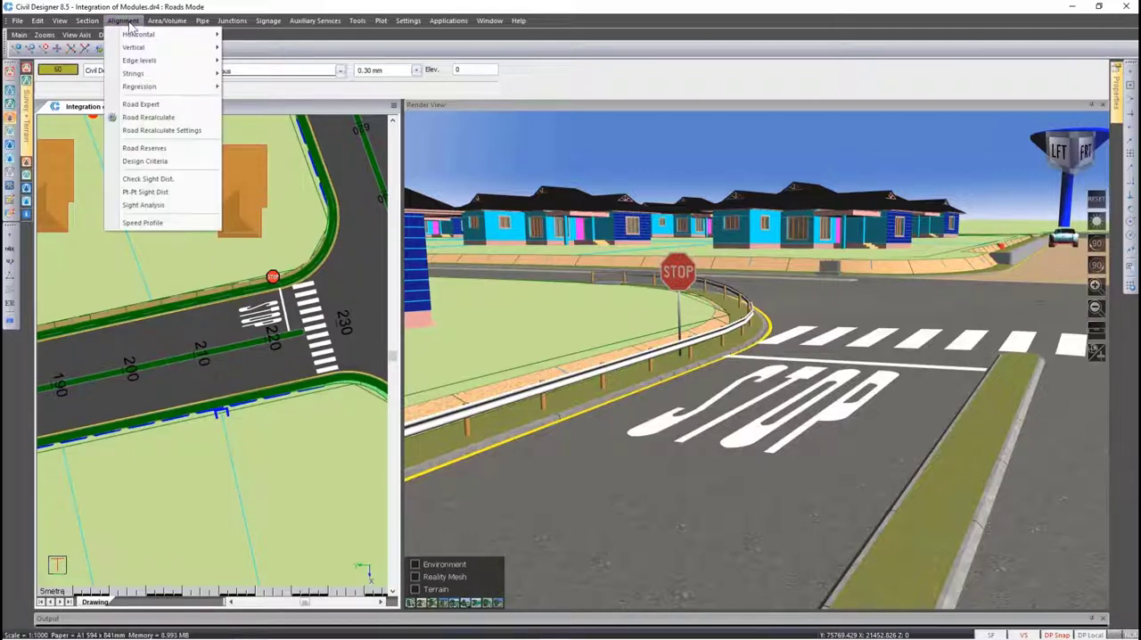
{"action": "mouse_move", "coordinate": [147, 62]}
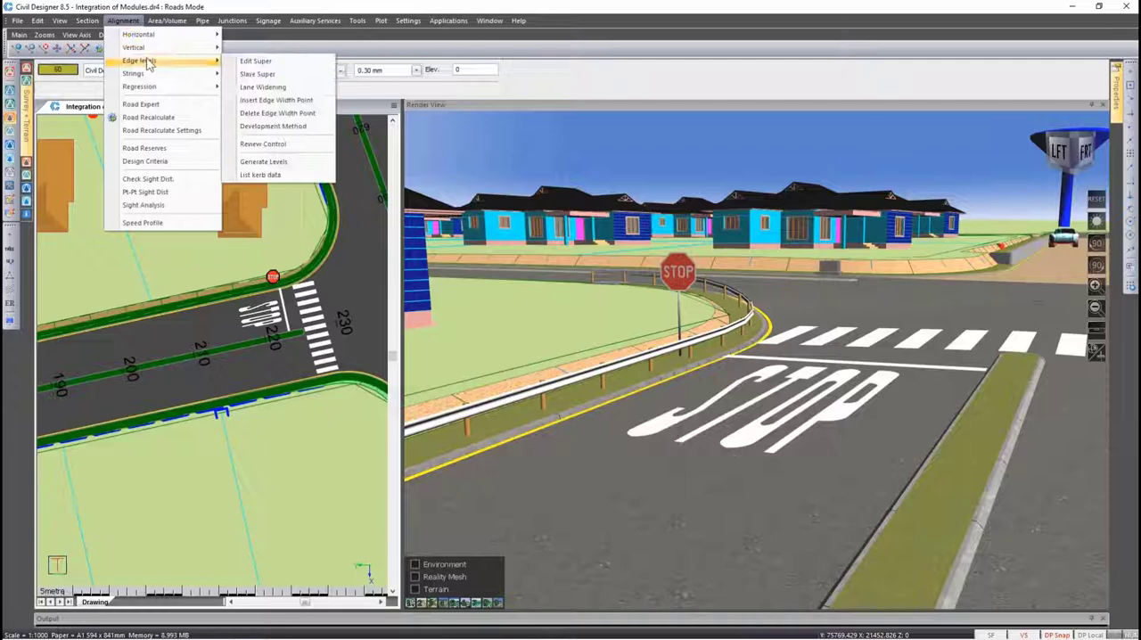
{"action": "left_click", "coordinate": [243, 61]}
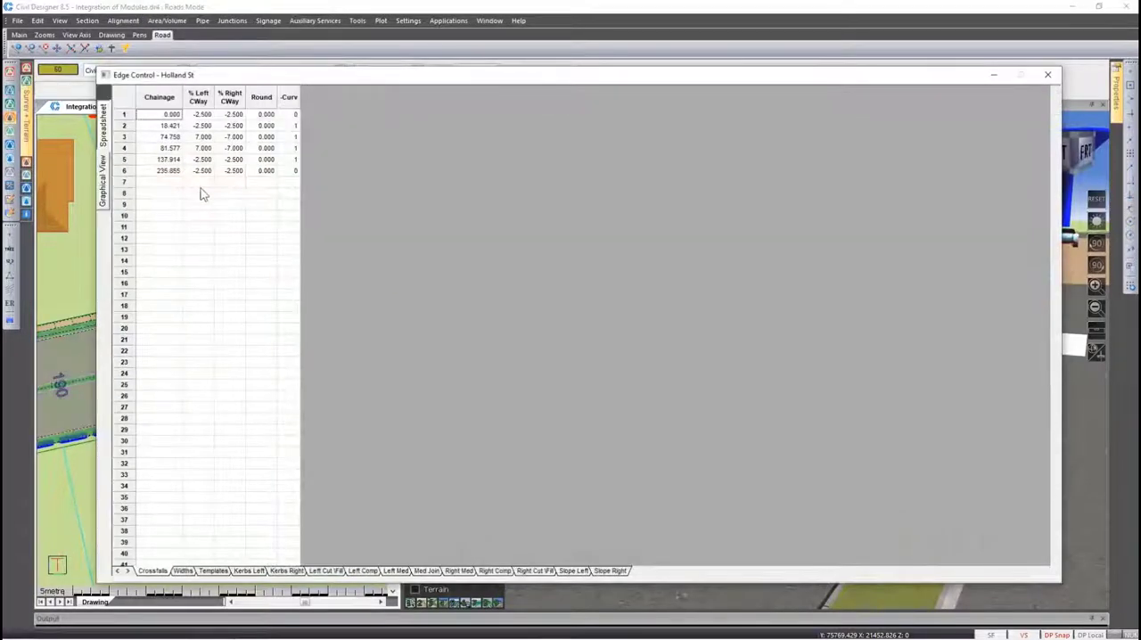
{"action": "left_click", "coordinate": [251, 570]}
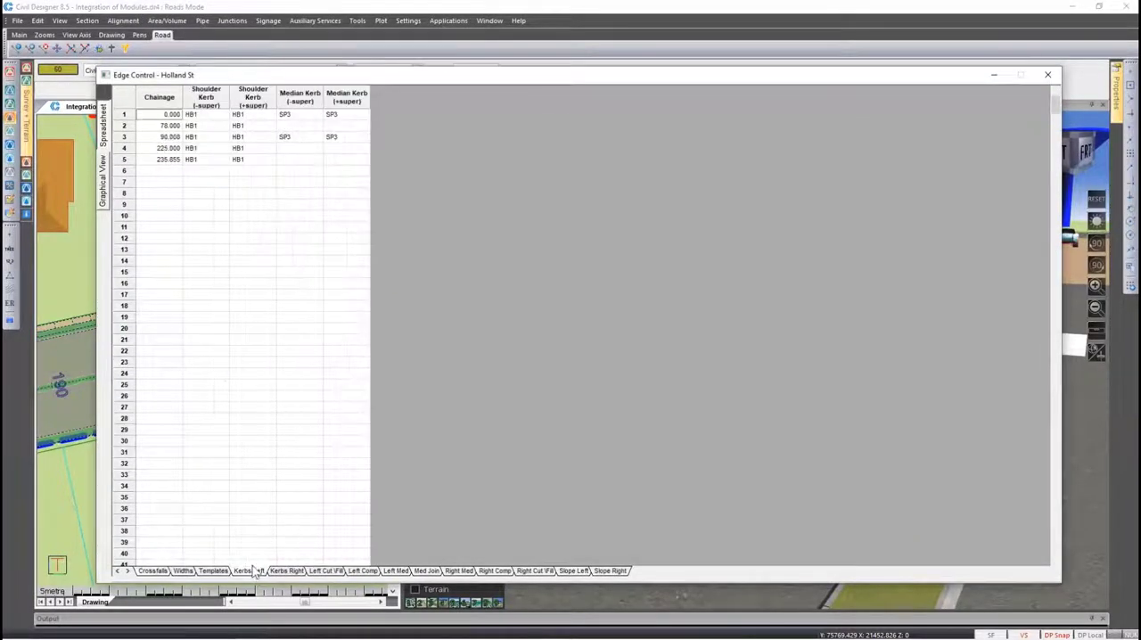
{"action": "left_click", "coordinate": [203, 160]}
{"action": "right_click", "coordinate": [201, 161]}
{"action": "left_click", "coordinate": [246, 300]}
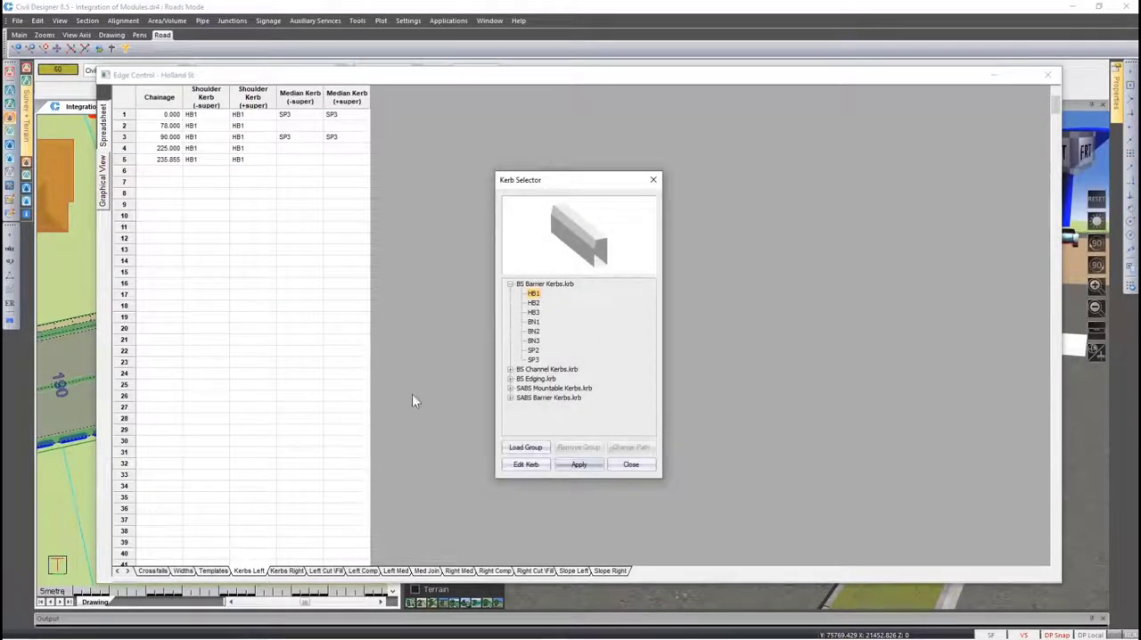
Examine the unit lengths per radius range defined for barrier kerb HB1, and close the kerb editor without saving
{"action": "left_click", "coordinate": [525, 464]}
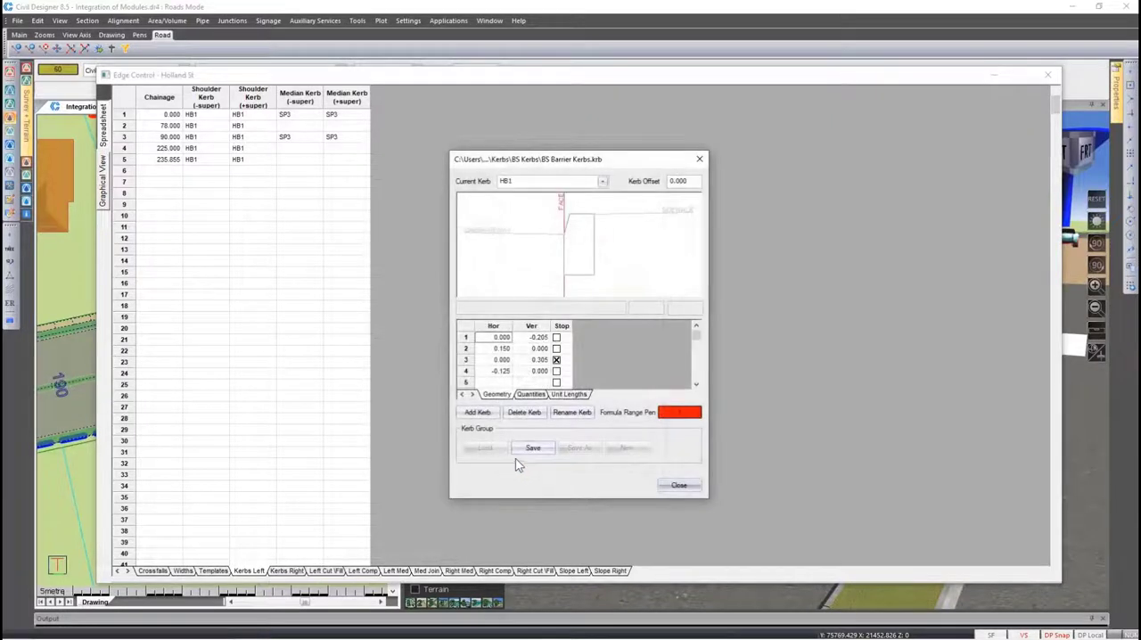
{"action": "left_click", "coordinate": [565, 397]}
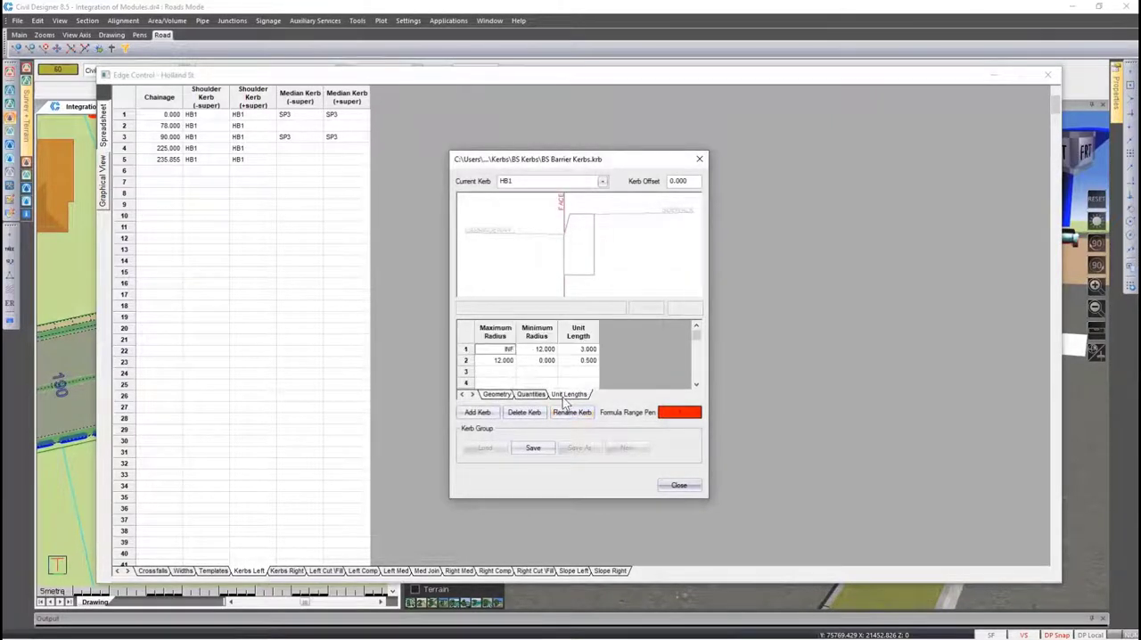
{"action": "double_click", "coordinate": [542, 349]}
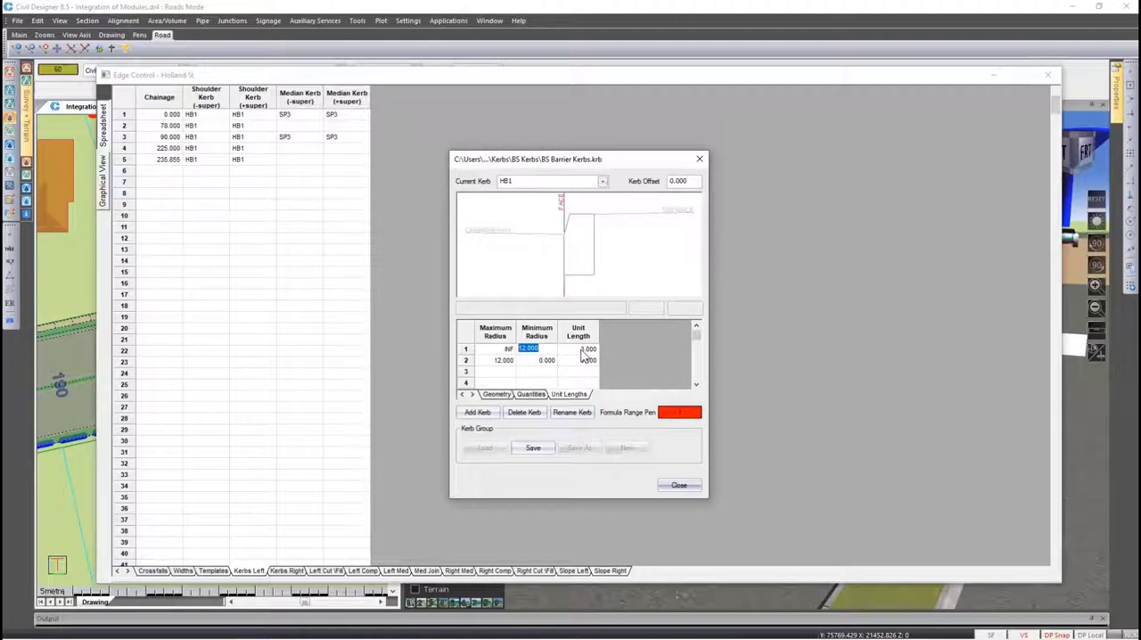
{"action": "double_click", "coordinate": [582, 350]}
{"action": "left_click", "coordinate": [583, 361]}
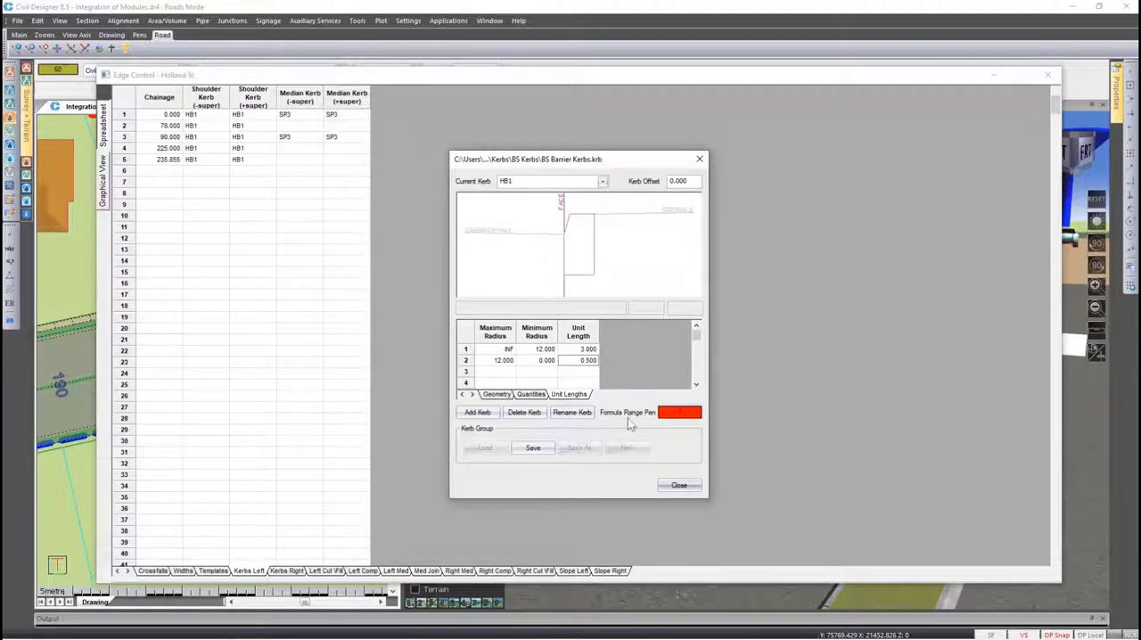
{"action": "left_click", "coordinate": [679, 485]}
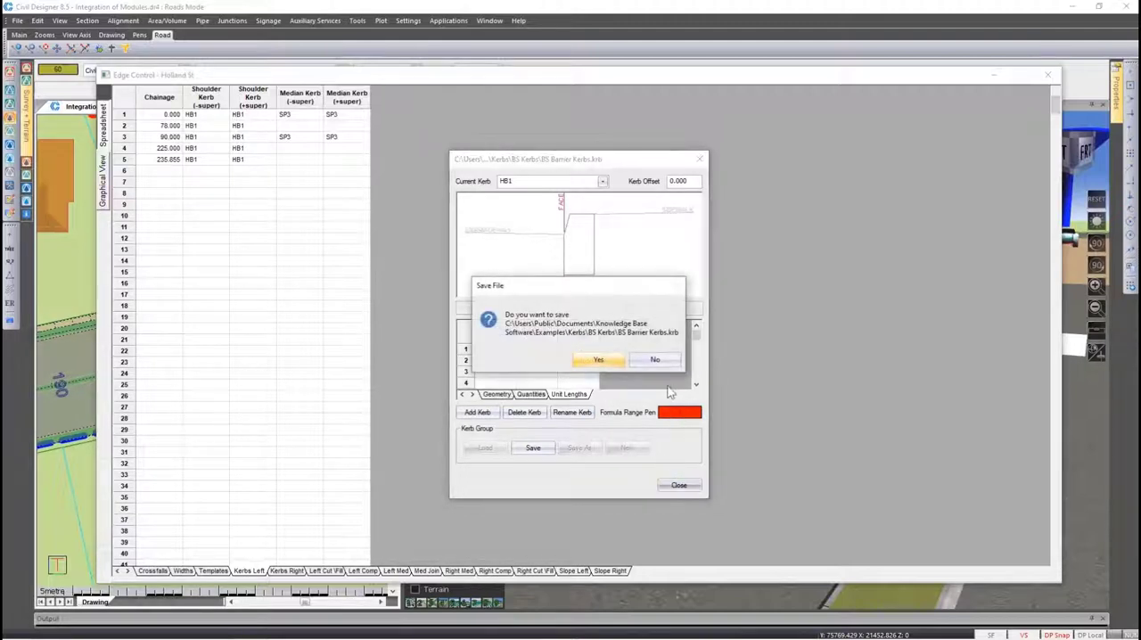
{"action": "left_click", "coordinate": [660, 360]}
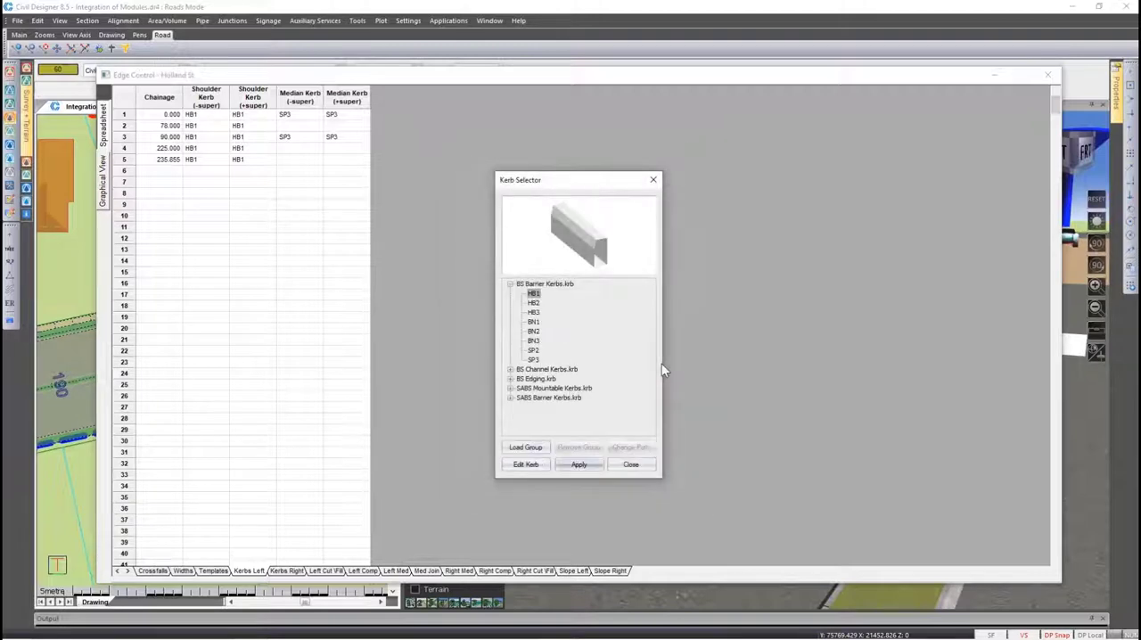
{"action": "left_click", "coordinate": [633, 464]}
Examine the unit lengths of median kerb SP3 from the chainage 90 row, and close the kerb and edge control windows
{"action": "right_click", "coordinate": [297, 141]}
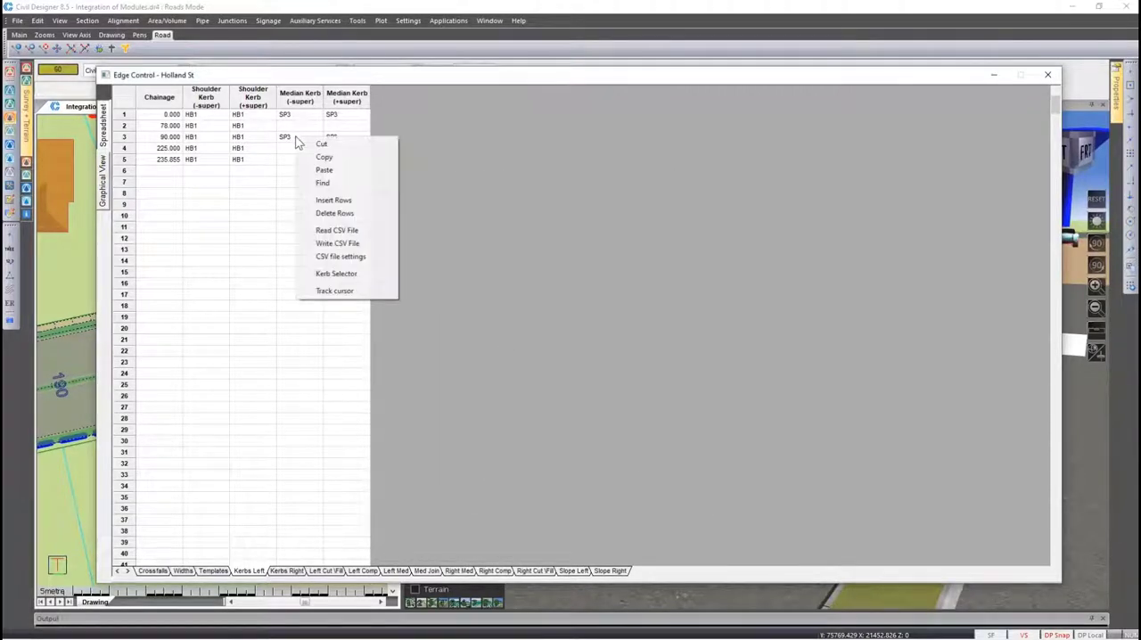
{"action": "left_click", "coordinate": [343, 274]}
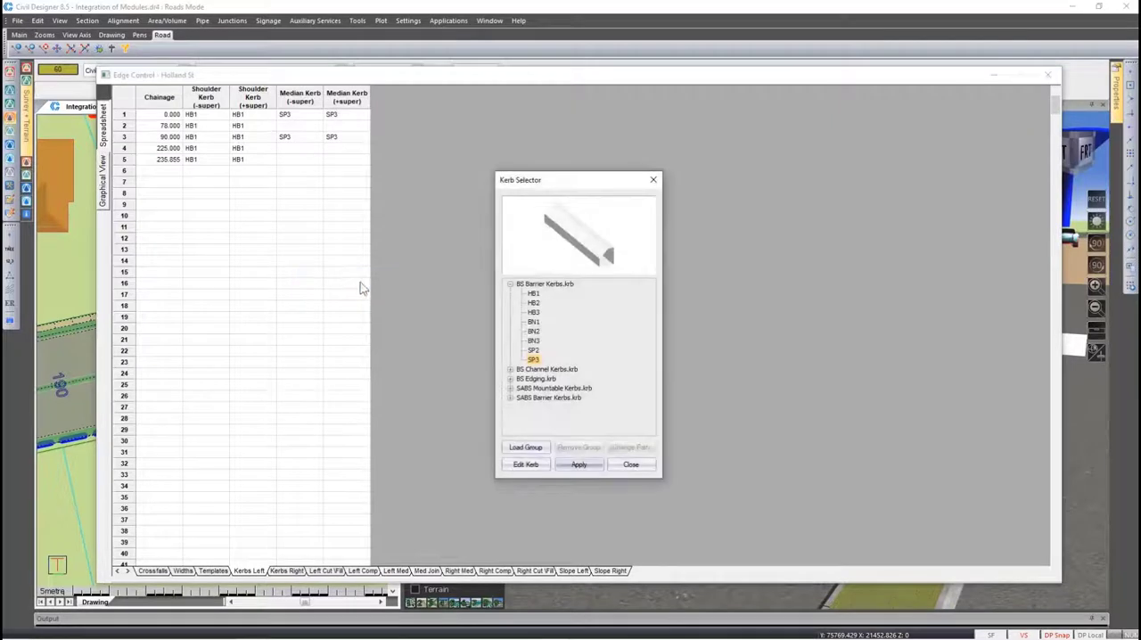
{"action": "left_click", "coordinate": [525, 465]}
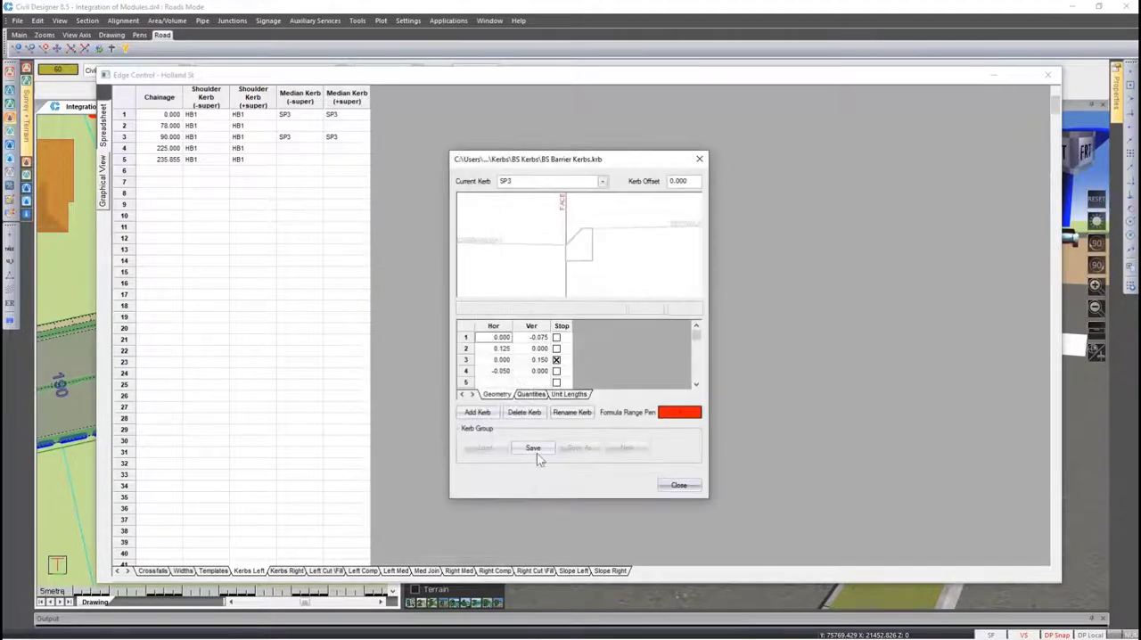
{"action": "left_click", "coordinate": [568, 394]}
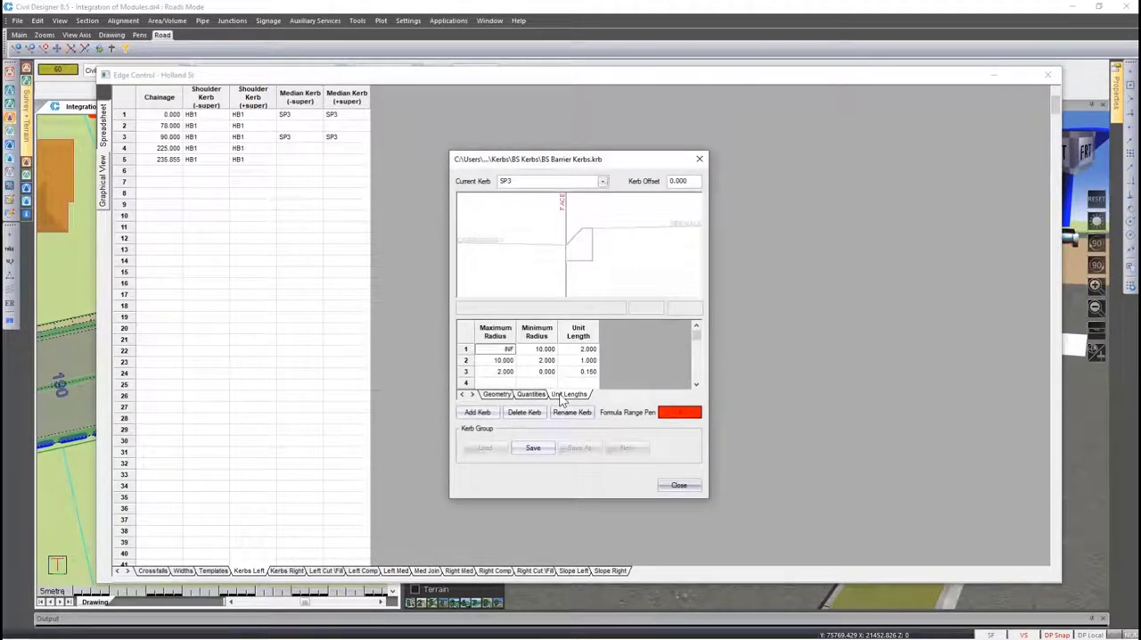
{"action": "left_click", "coordinate": [678, 485]}
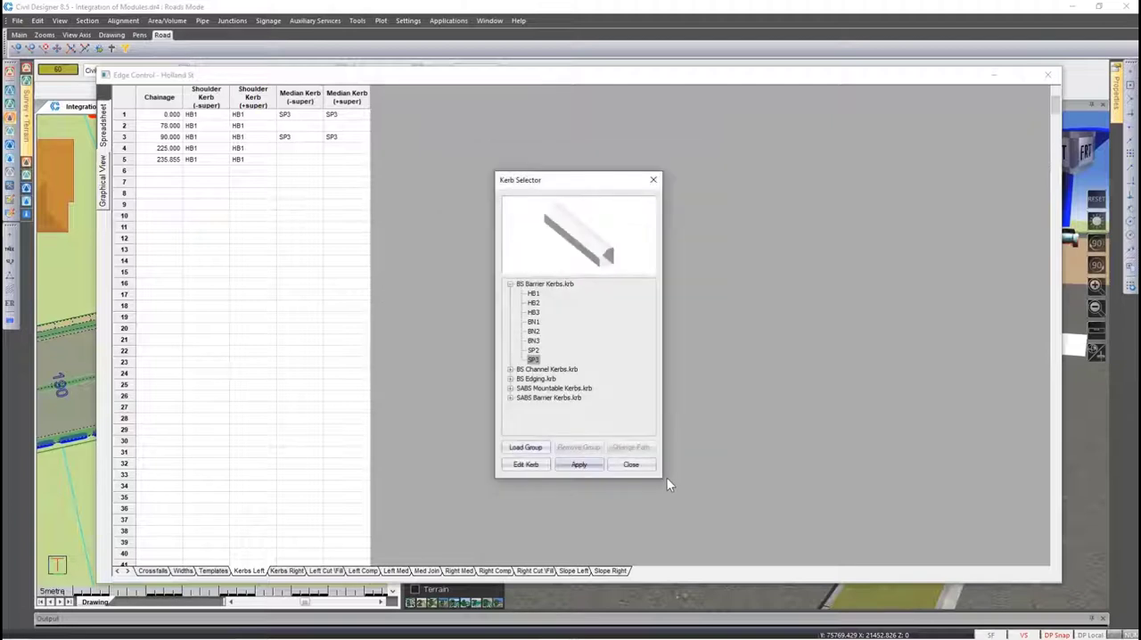
{"action": "left_click", "coordinate": [648, 466]}
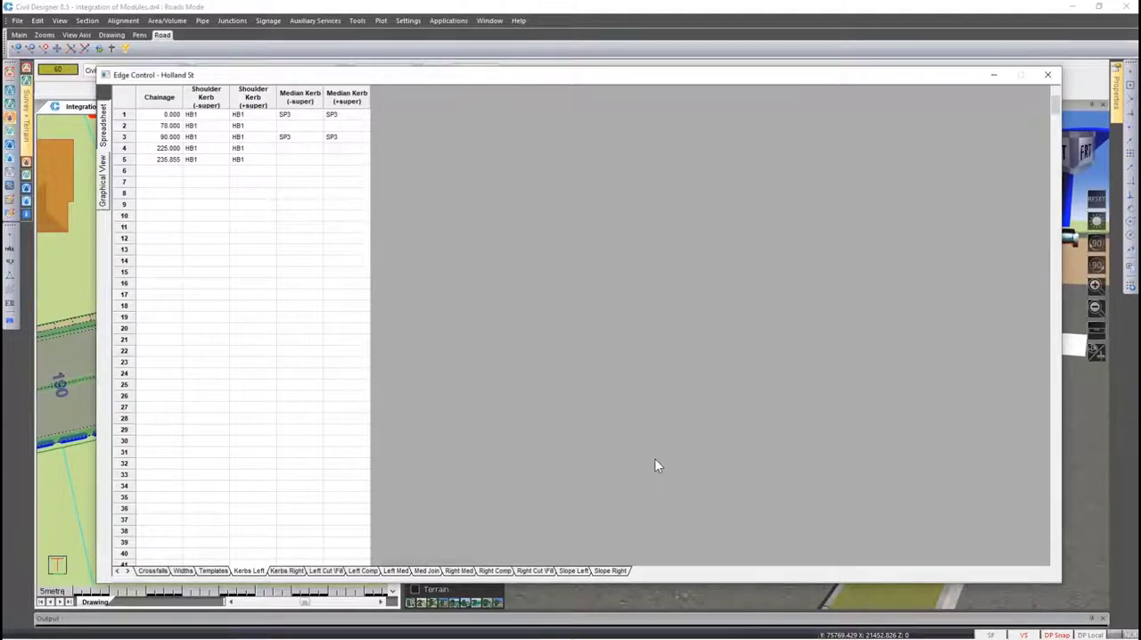
{"action": "left_click", "coordinate": [1045, 75]}
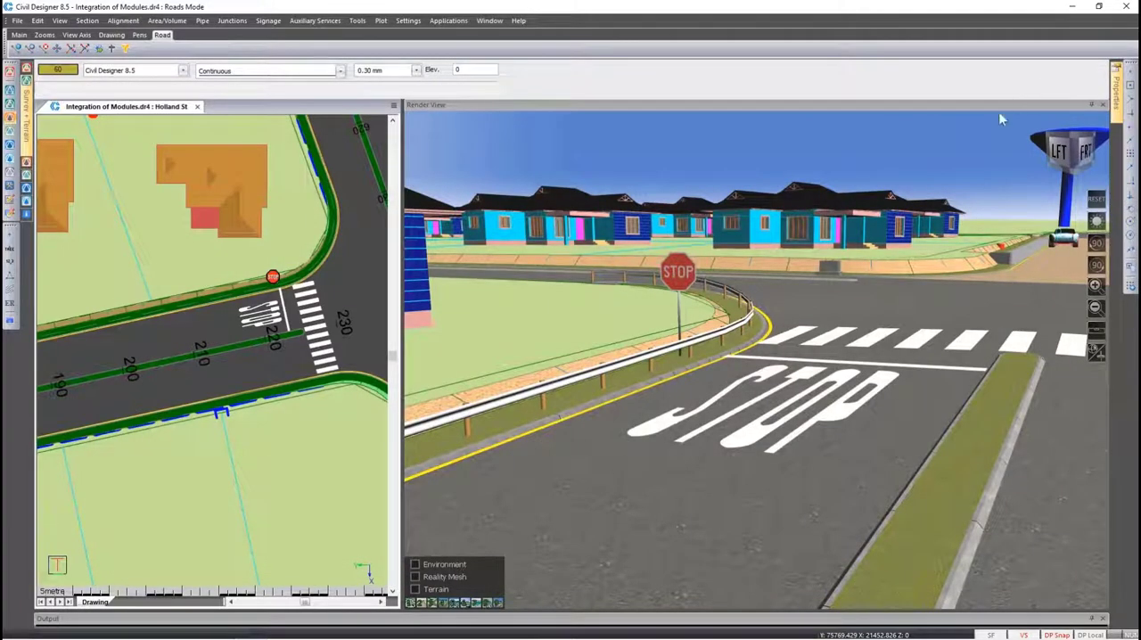
Inspect the kerb segments beside the STOP marking and around the junction in the render view, ending facing the brick-paved road
{"action": "left_click", "coordinate": [707, 380]}
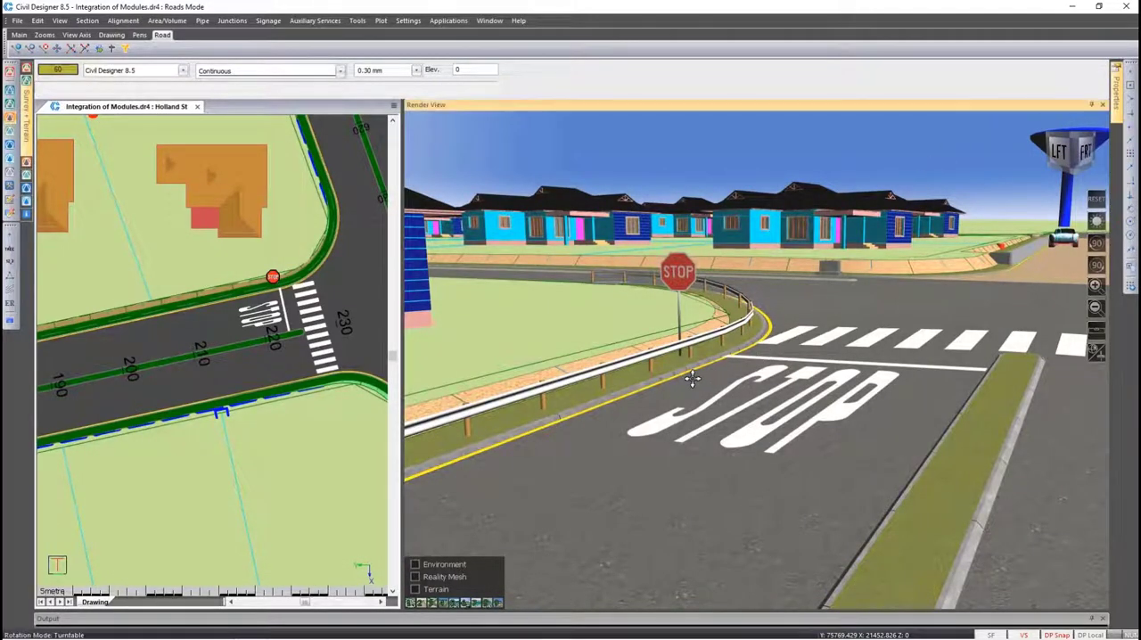
{"action": "scroll", "coordinate": [682, 380], "scroll_direction": "up", "scroll_amount": 1}
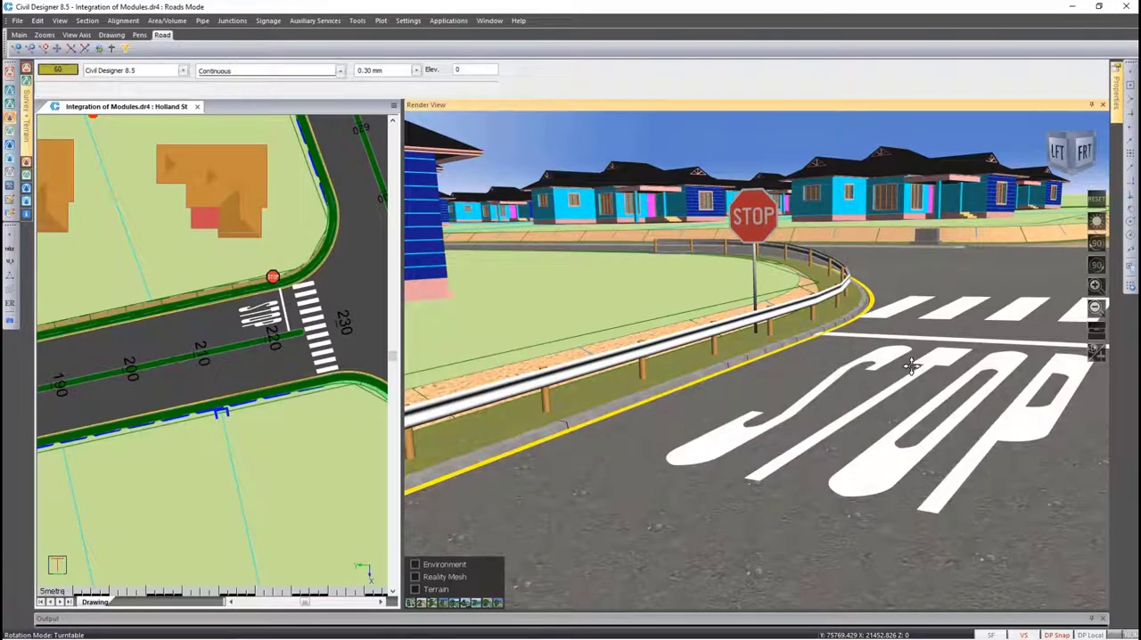
{"action": "left_click_drag", "start_coordinate": [904, 363], "coordinate": [756, 359]}
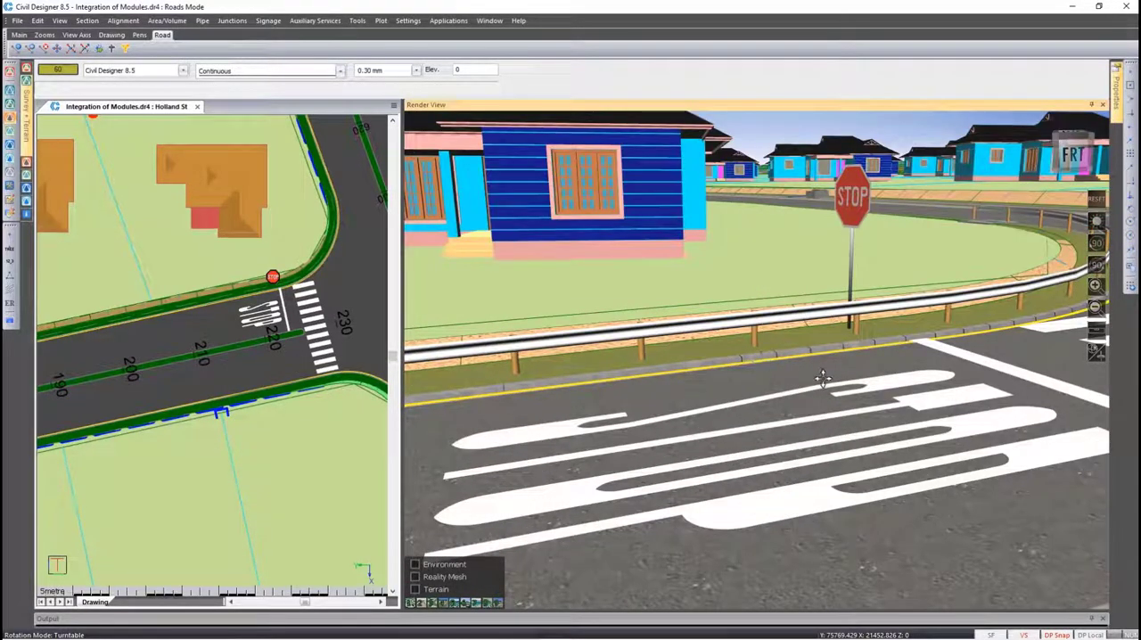
{"action": "left_click_drag", "start_coordinate": [856, 372], "coordinate": [938, 313]}
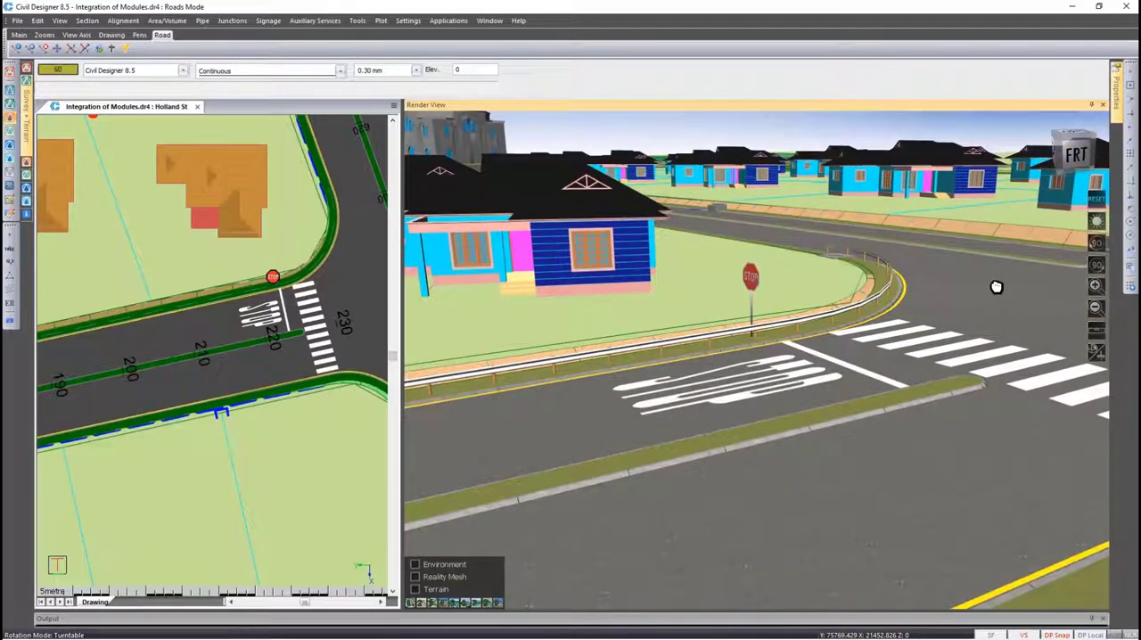
{"action": "left_click_drag", "start_coordinate": [995, 288], "coordinate": [731, 314]}
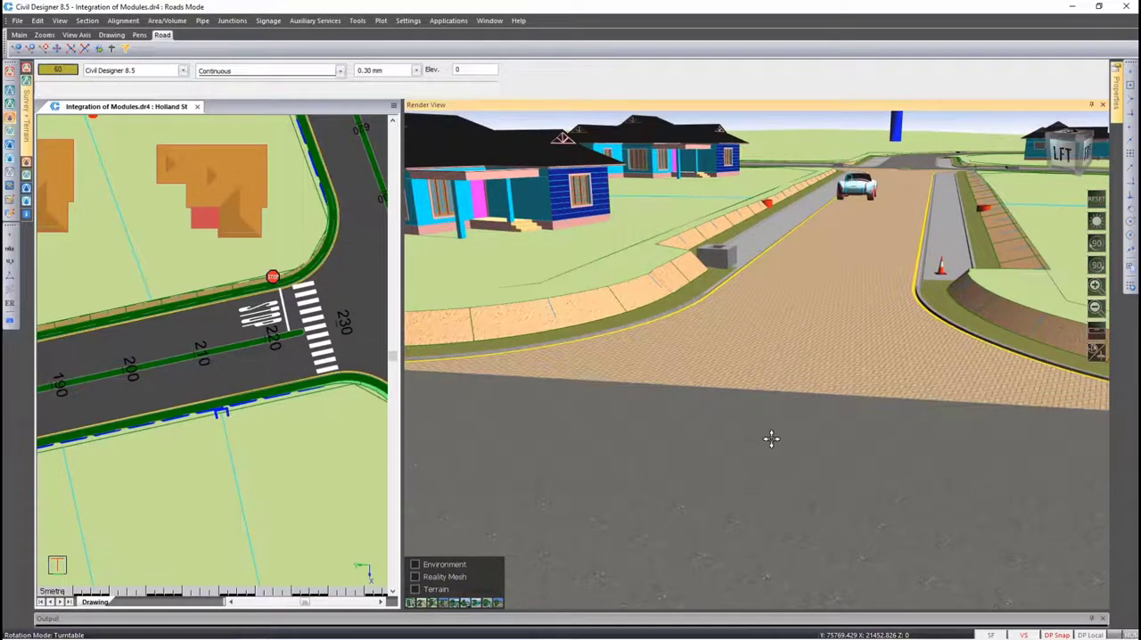
{"action": "left_click_drag", "start_coordinate": [771, 437], "coordinate": [756, 328]}
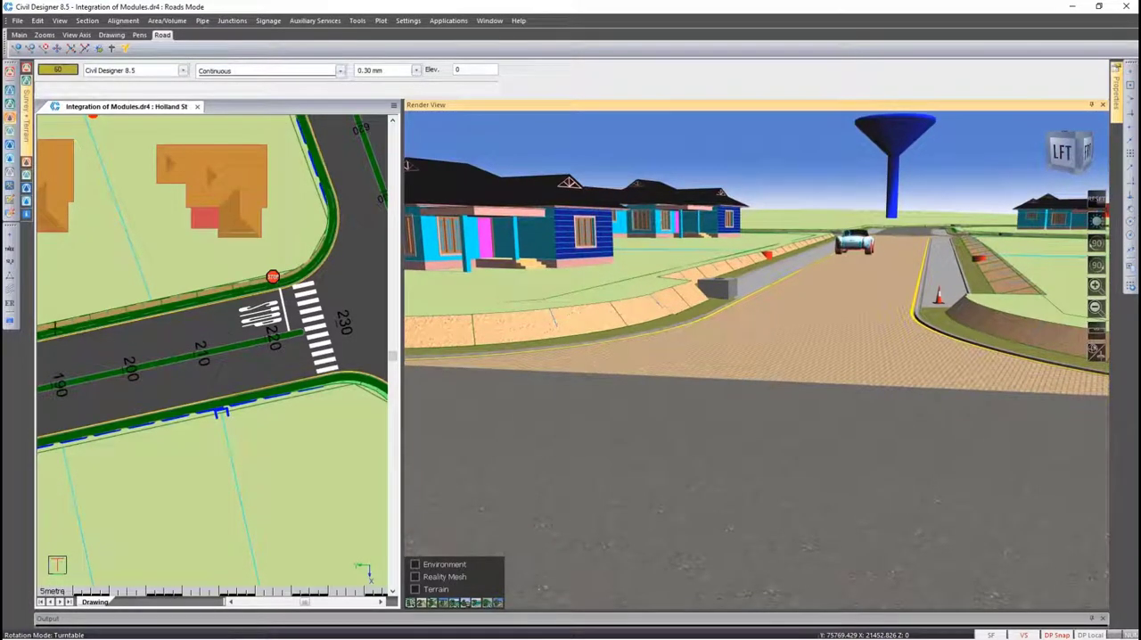
Open the road shading display settings, switch pens and textures to Standard and review the render view road textures without changing them
{"action": "left_click", "coordinate": [11, 326]}
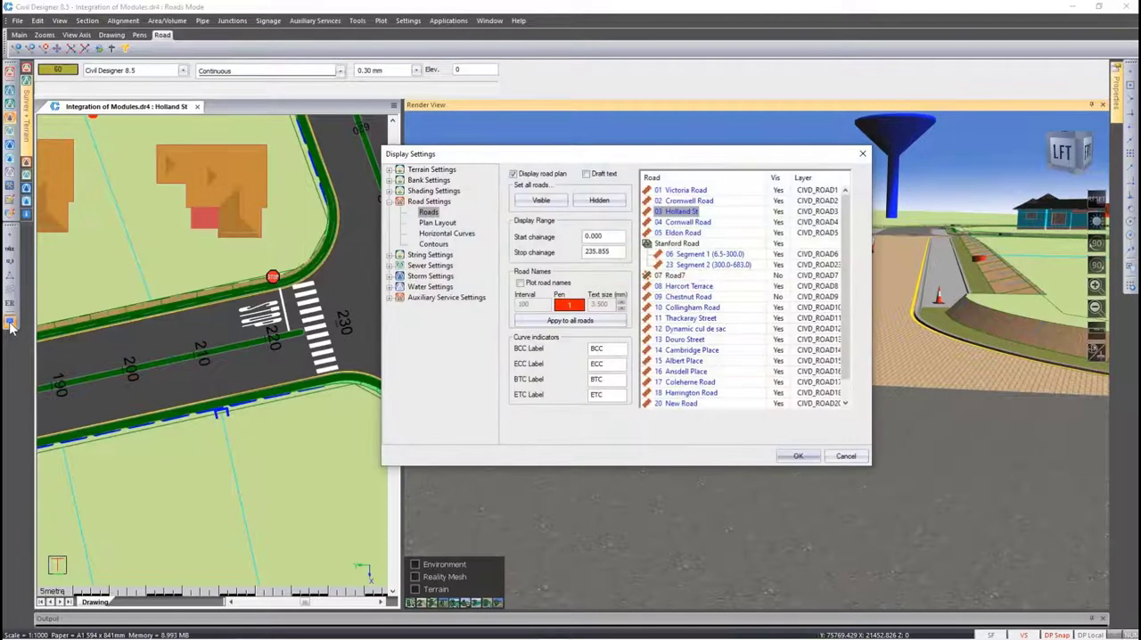
{"action": "left_click", "coordinate": [390, 190]}
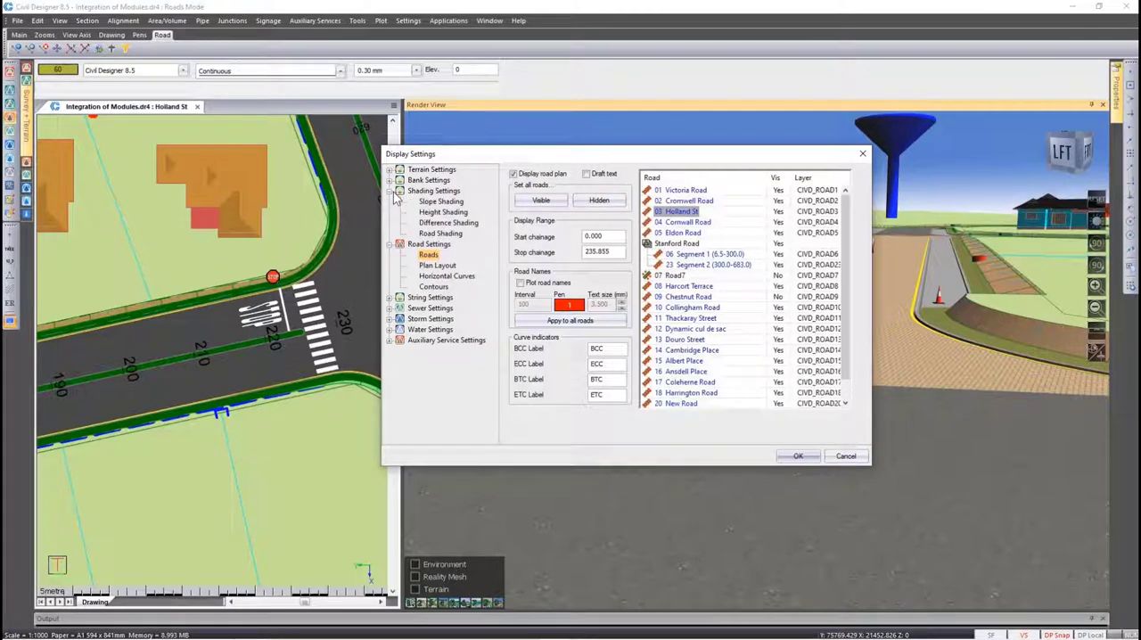
{"action": "left_click", "coordinate": [441, 233]}
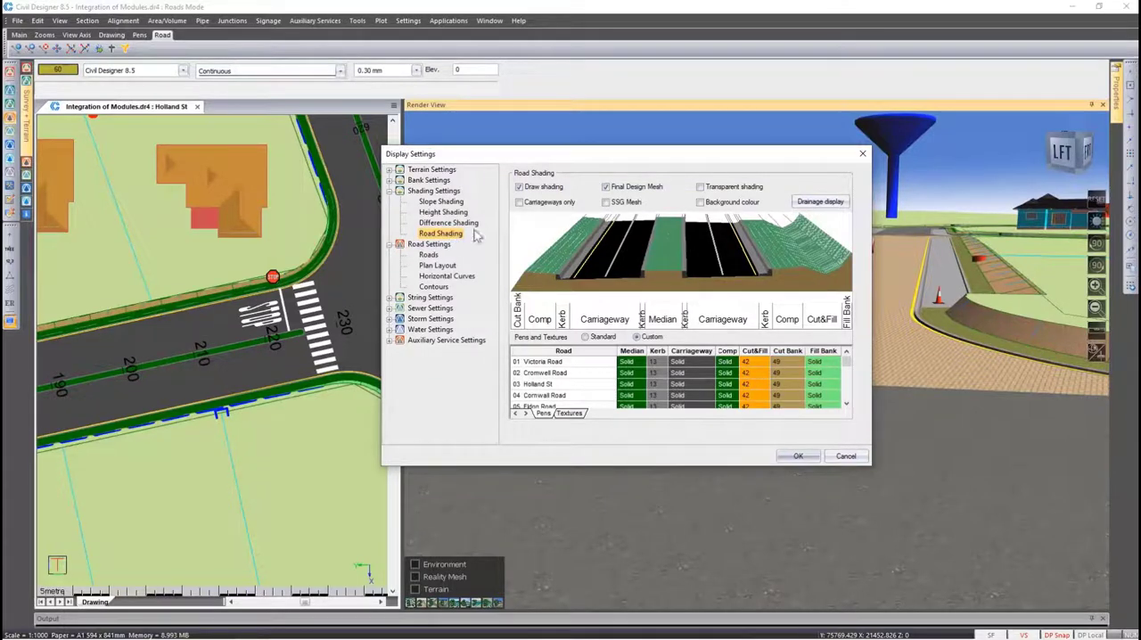
{"action": "left_click", "coordinate": [601, 337]}
{"action": "left_click", "coordinate": [737, 368]}
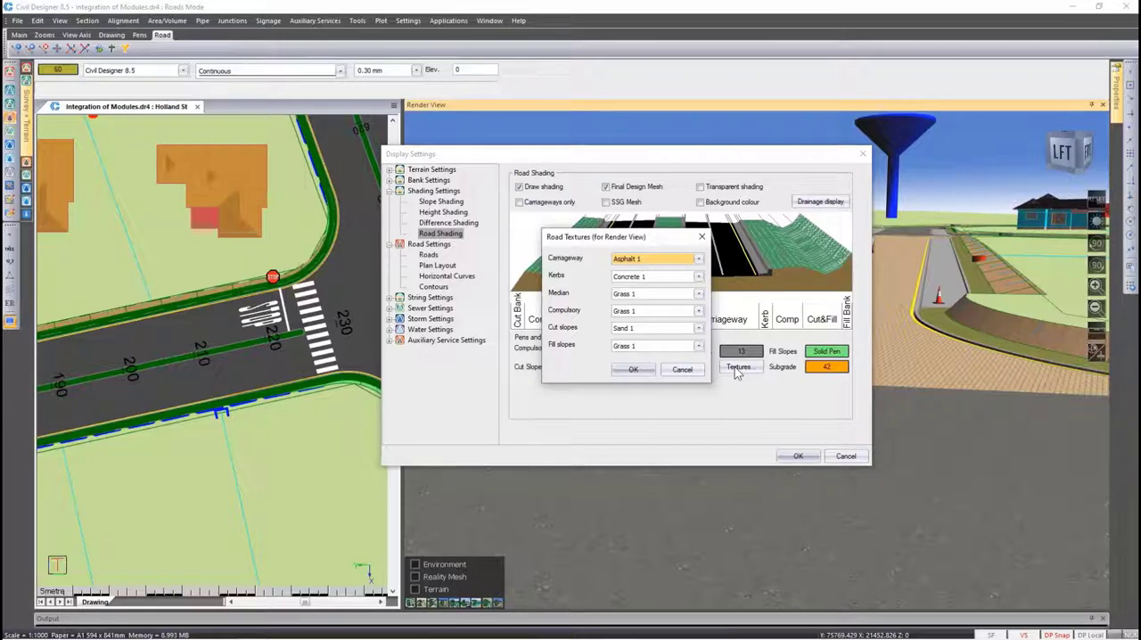
{"action": "left_click", "coordinate": [688, 370]}
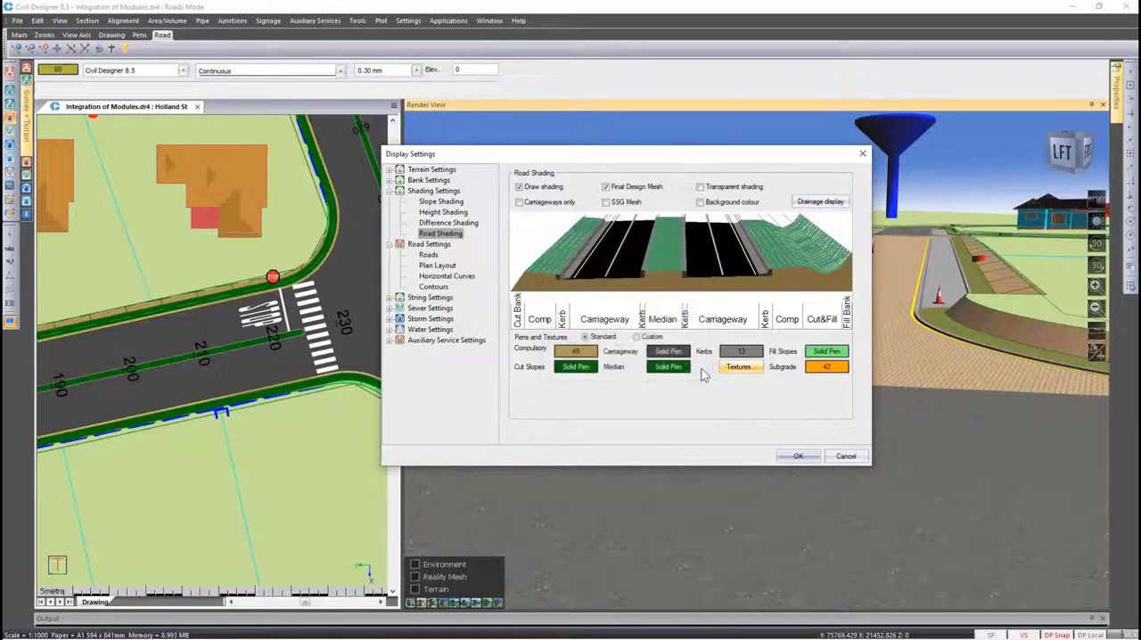
Switch pens and textures to Custom and review the pens and textures assigned to each road
{"action": "left_click", "coordinate": [651, 338]}
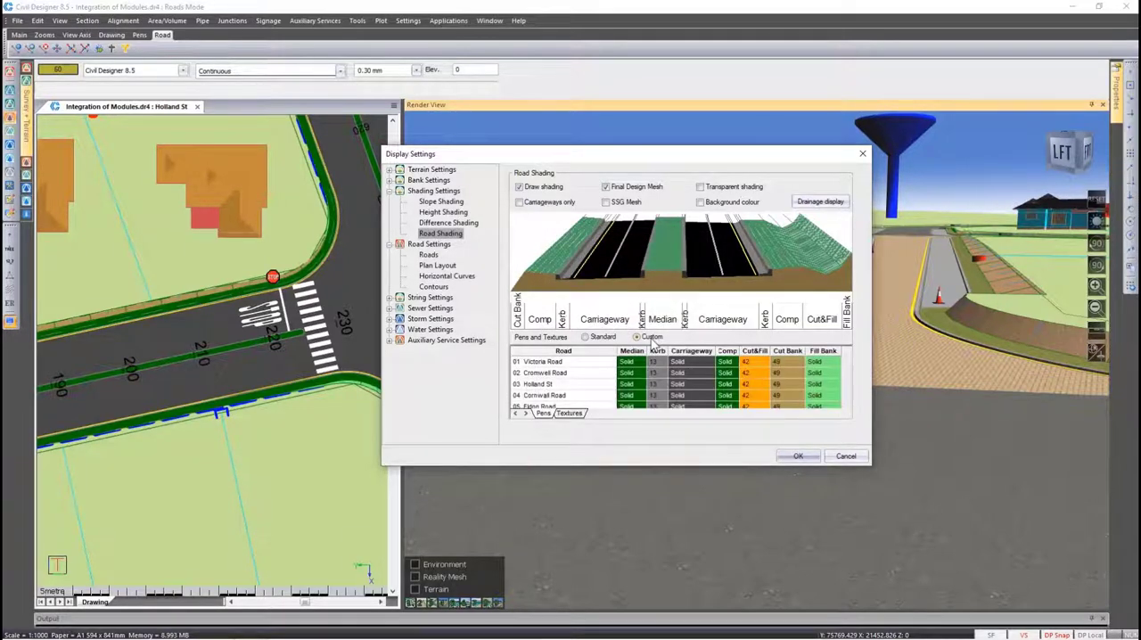
{"action": "scroll", "coordinate": [600, 379], "scroll_direction": "down", "scroll_amount": 5}
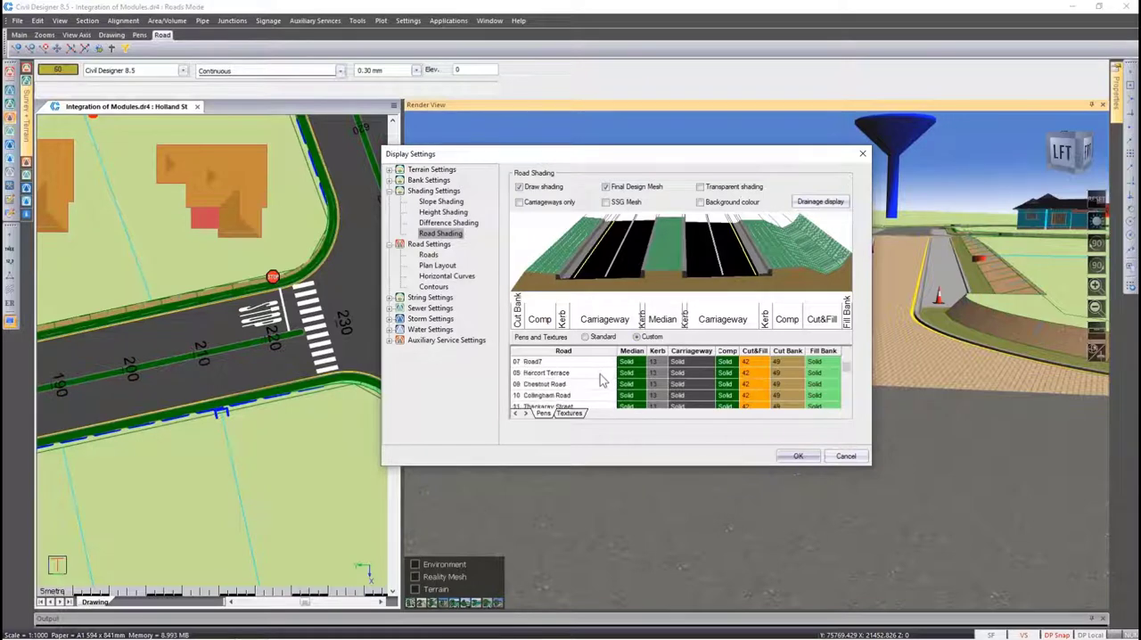
{"action": "scroll", "coordinate": [603, 390], "scroll_direction": "down", "scroll_amount": 1}
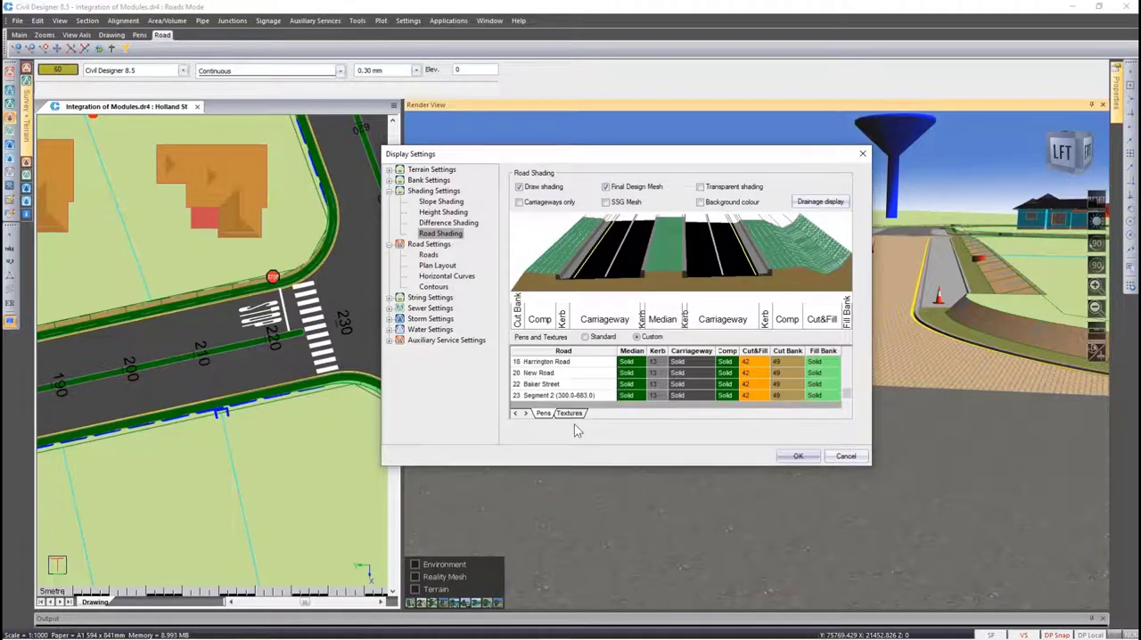
{"action": "left_click", "coordinate": [569, 414]}
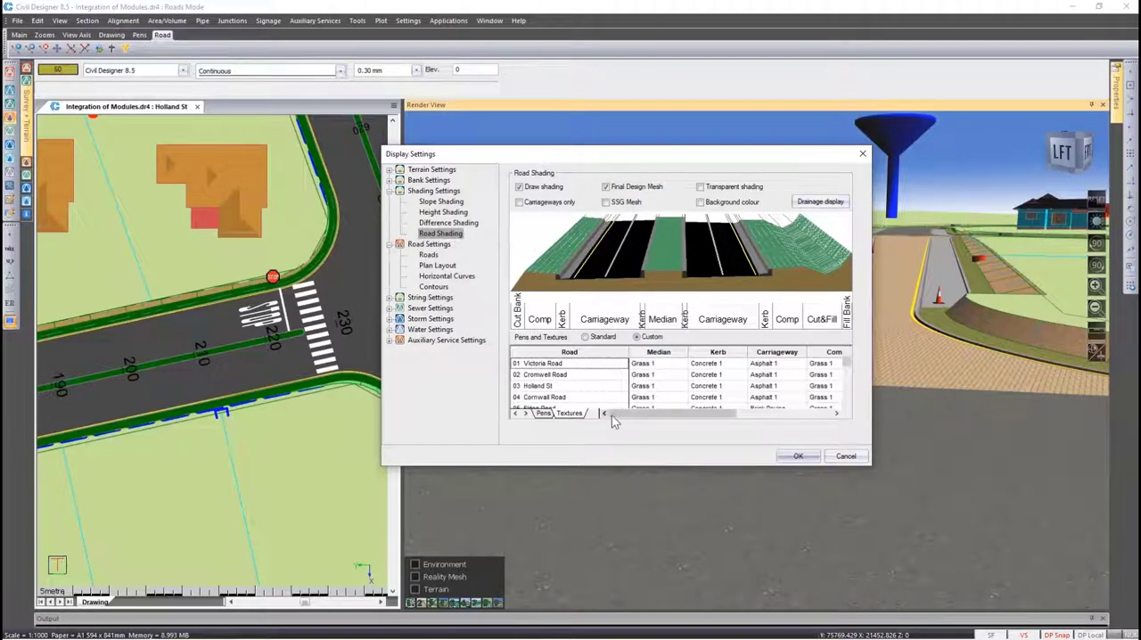
{"action": "left_click_drag", "start_coordinate": [654, 416], "coordinate": [695, 417]}
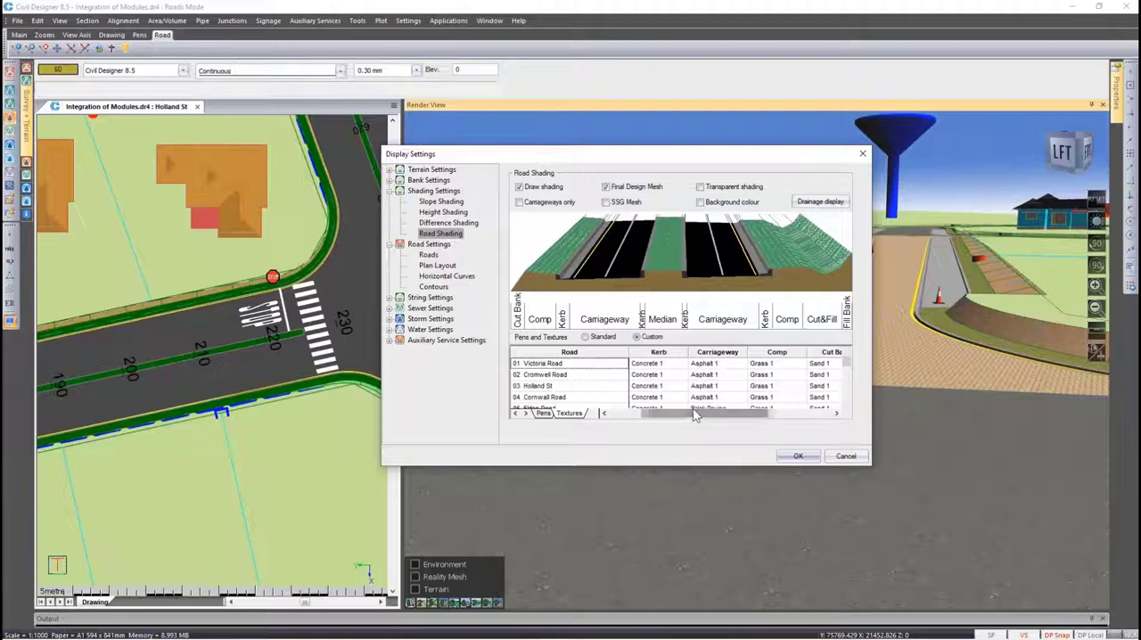
Browse the carriageway texture options for Eldon Road and close the display settings without saving changes
{"action": "scroll", "coordinate": [695, 393], "scroll_direction": "down", "scroll_amount": 1}
{"action": "left_click", "coordinate": [740, 375]}
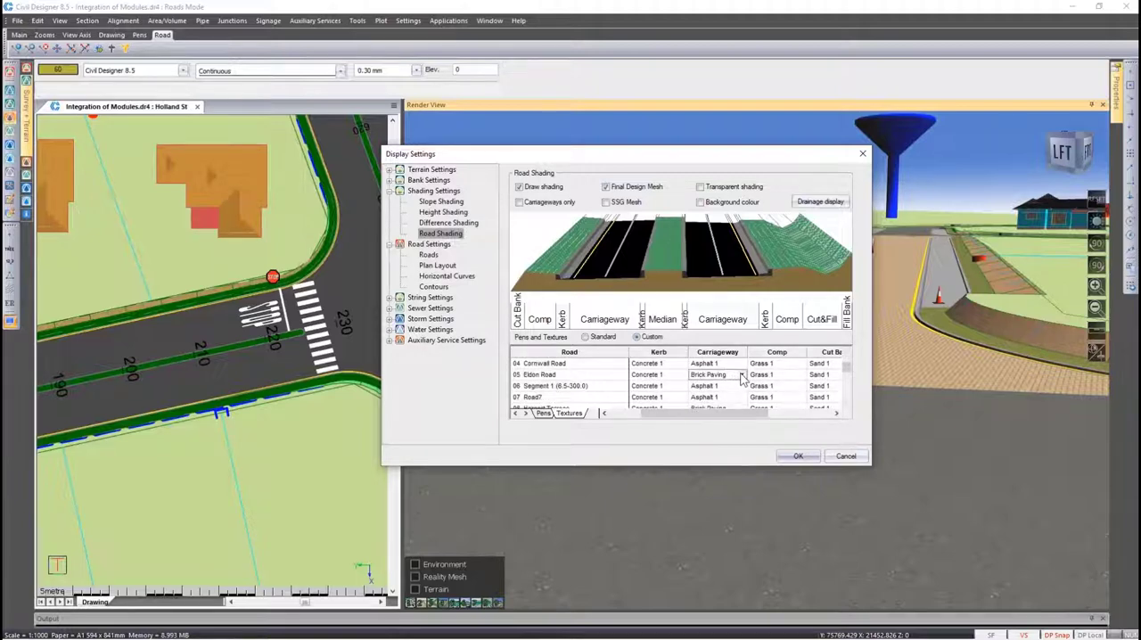
{"action": "left_click", "coordinate": [741, 375]}
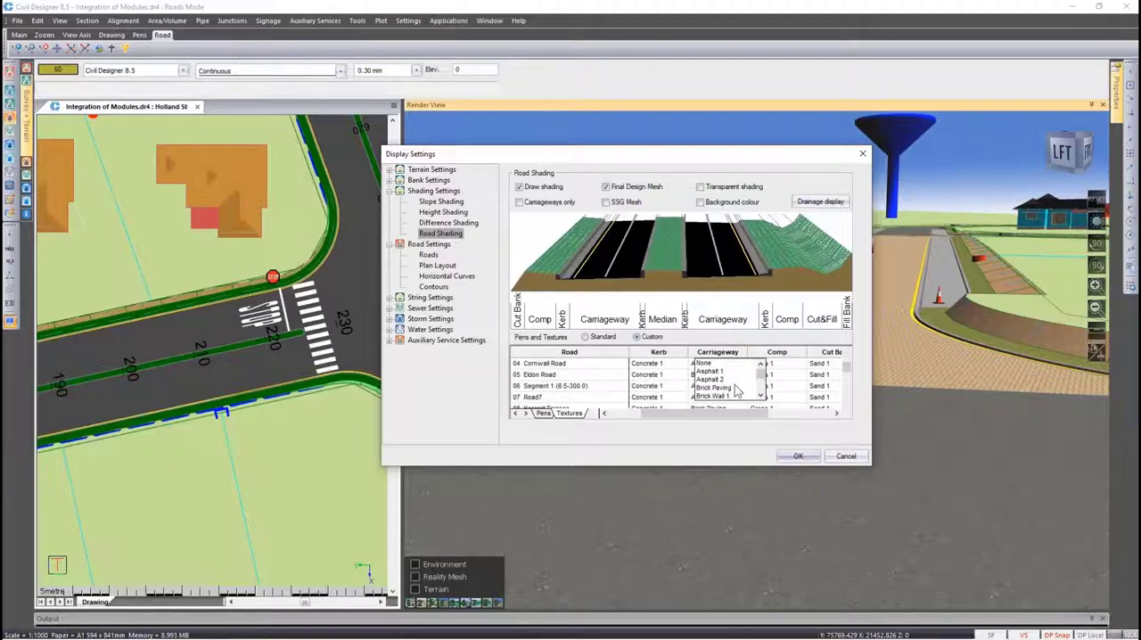
{"action": "scroll", "coordinate": [736, 391], "scroll_direction": "down", "scroll_amount": 5}
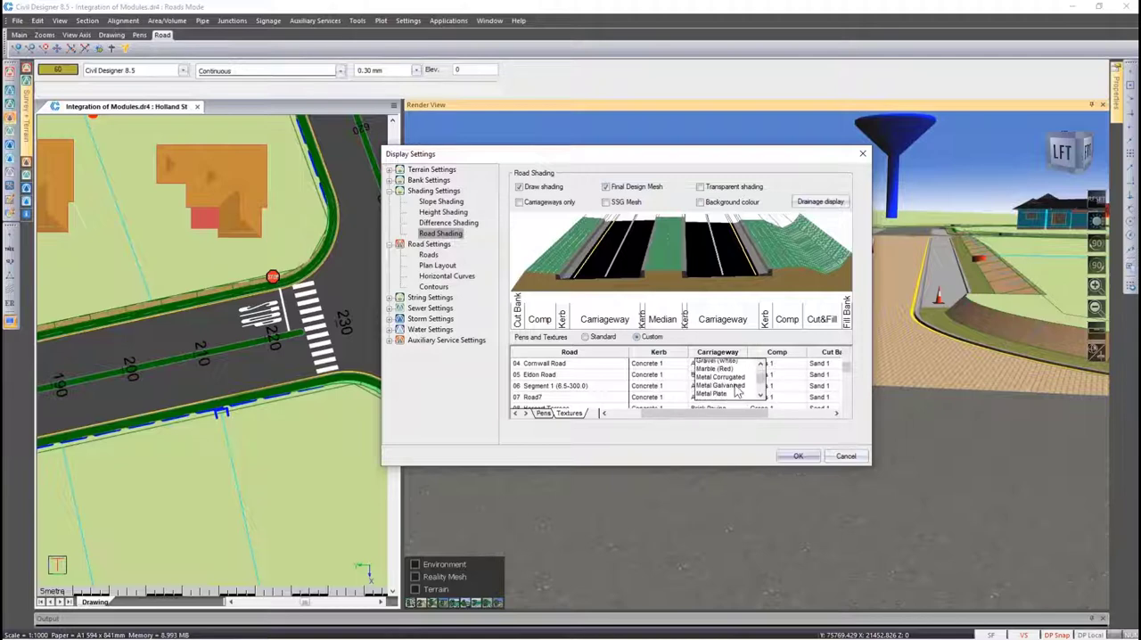
{"action": "scroll", "coordinate": [736, 390], "scroll_direction": "up", "scroll_amount": 3}
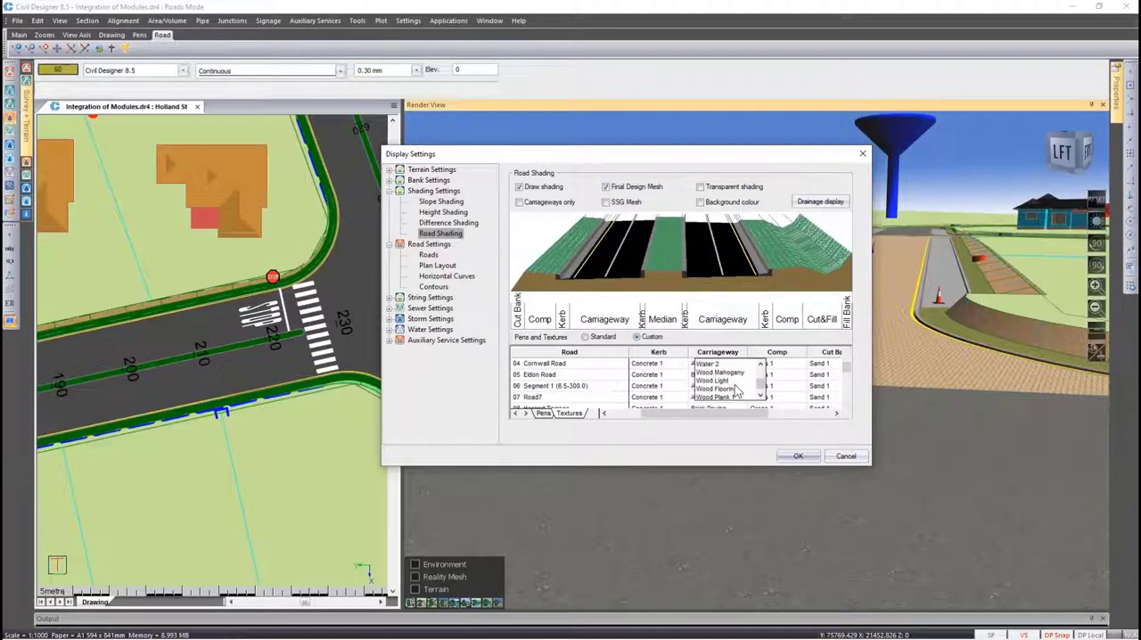
{"action": "scroll", "coordinate": [736, 390], "scroll_direction": "up", "scroll_amount": 2}
{"action": "left_click", "coordinate": [731, 379]}
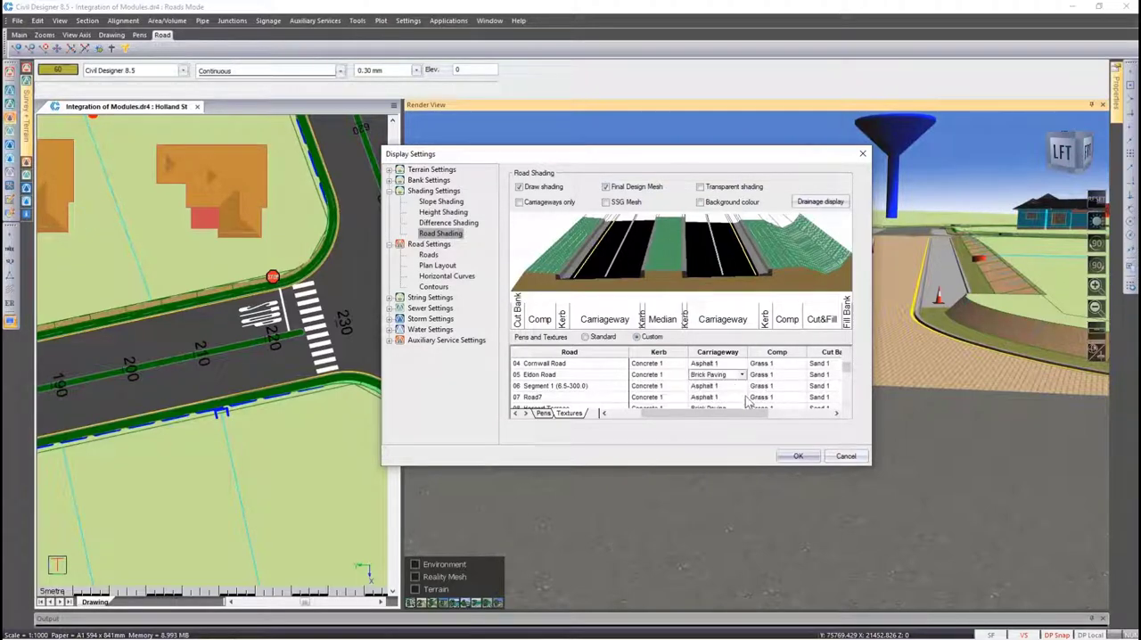
{"action": "left_click", "coordinate": [843, 457]}
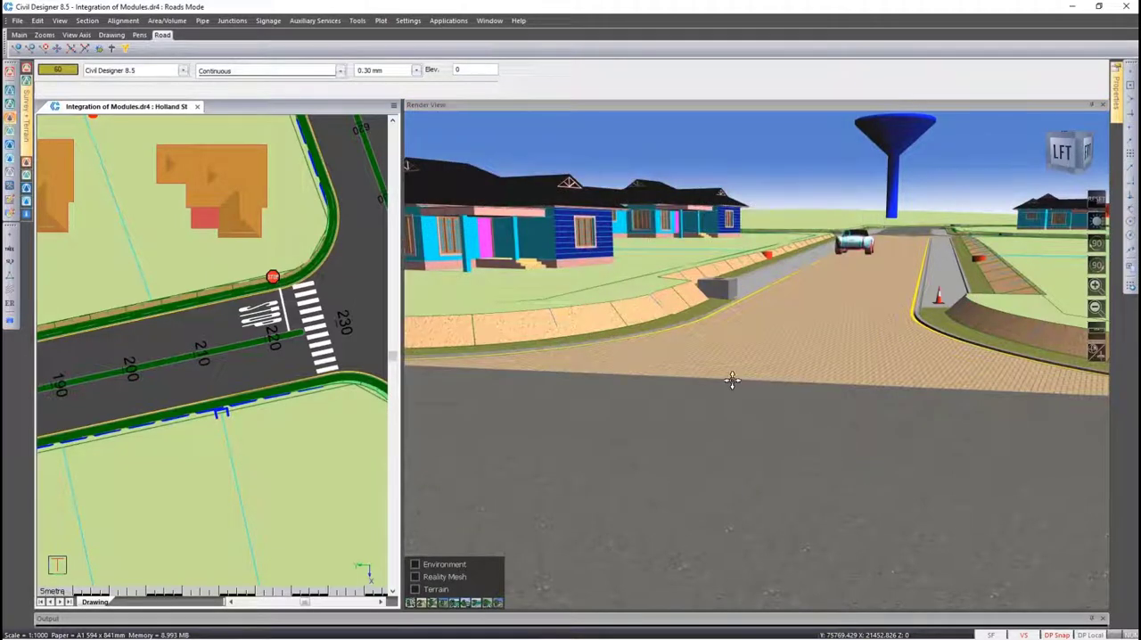
Review the render view settings and the hardware acceleration settings, and close the system settings without changes
{"action": "right_click", "coordinate": [704, 360]}
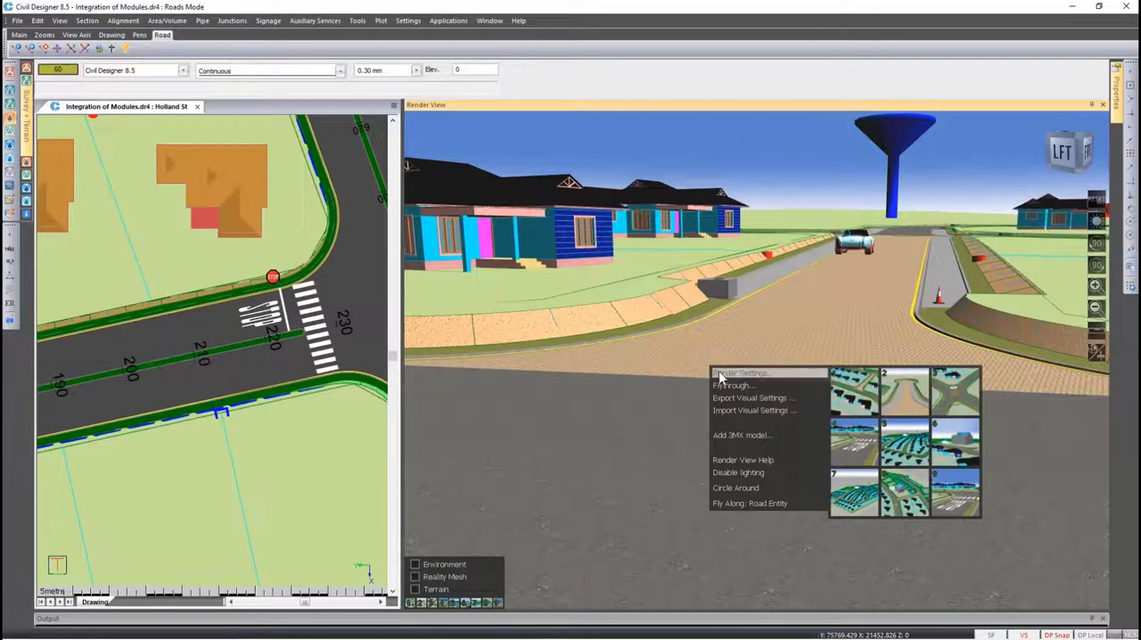
{"action": "left_click", "coordinate": [720, 375]}
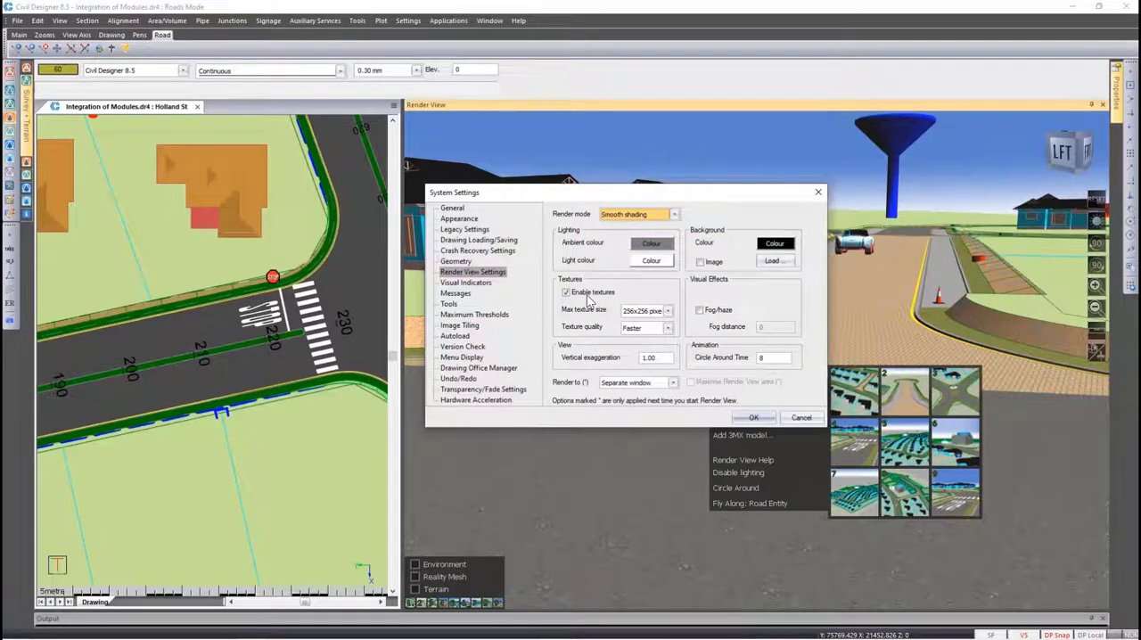
{"action": "left_click", "coordinate": [499, 403]}
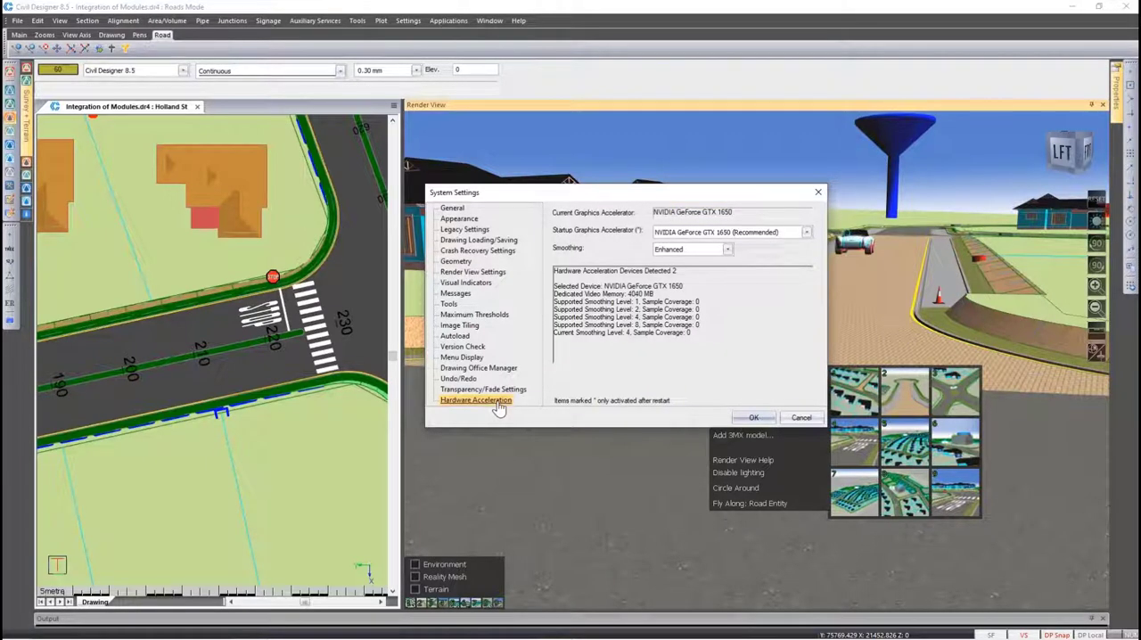
{"action": "left_click", "coordinate": [799, 418]}
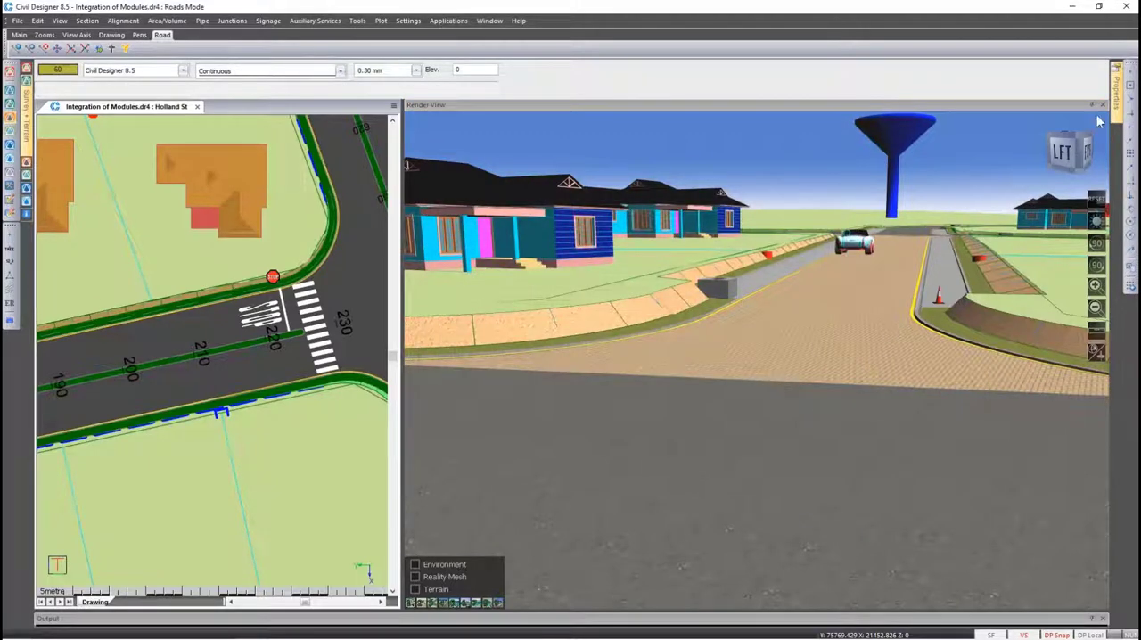
Close the render view and the current project without saving, and open the recent project 1_Kier A13 Upgrade.dr4
{"action": "left_click", "coordinate": [1103, 105]}
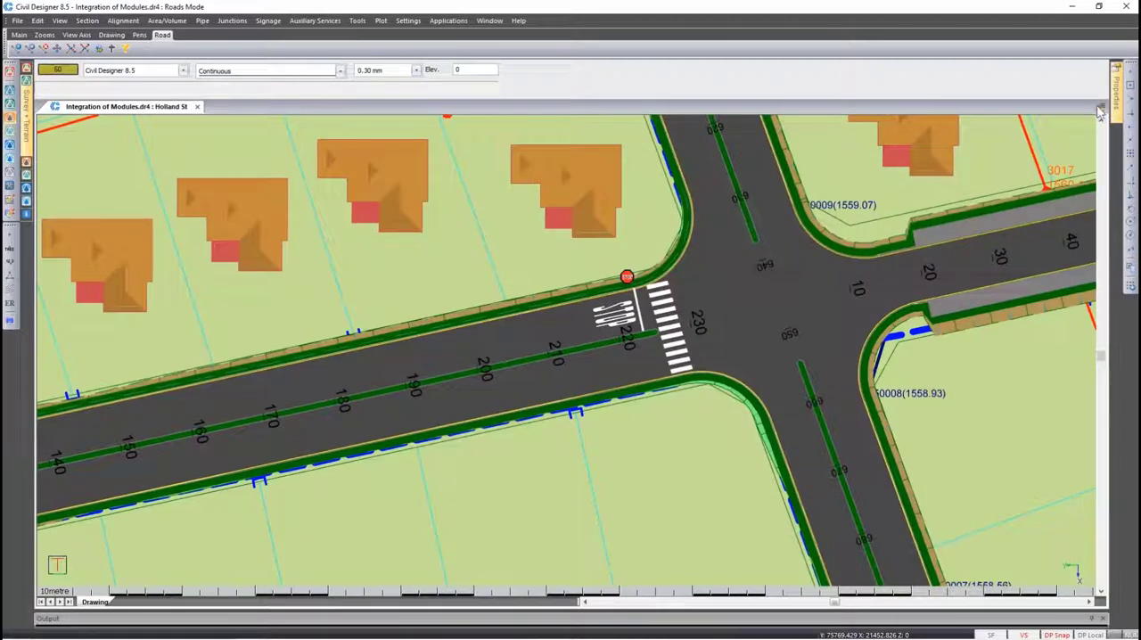
{"action": "left_click", "coordinate": [17, 20]}
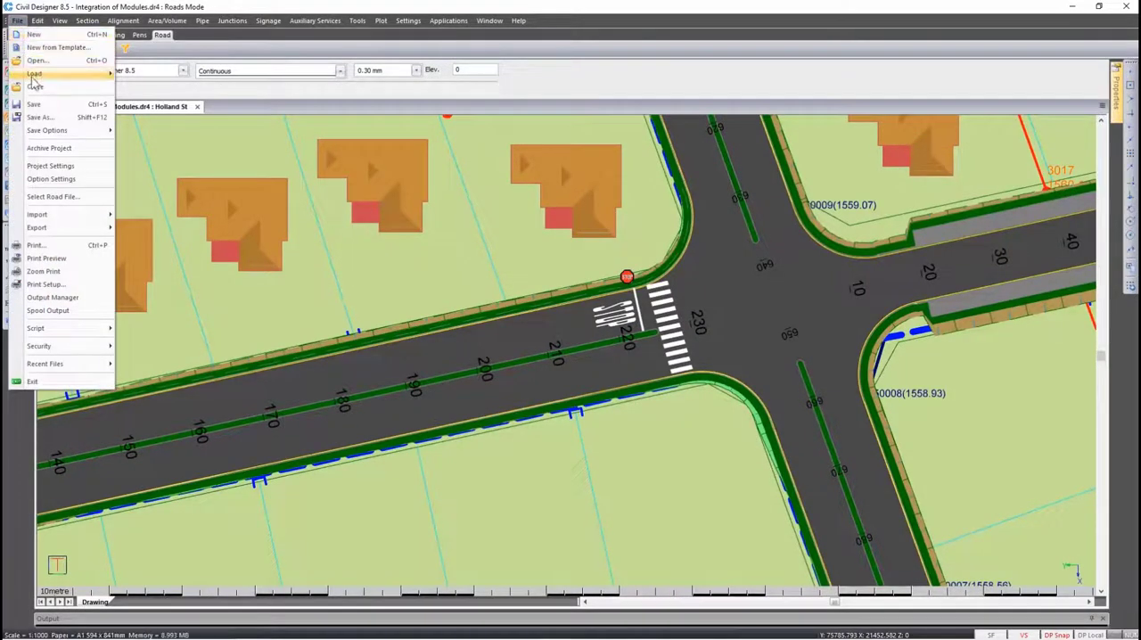
{"action": "left_click", "coordinate": [34, 86]}
{"action": "key", "text": "Tab"}
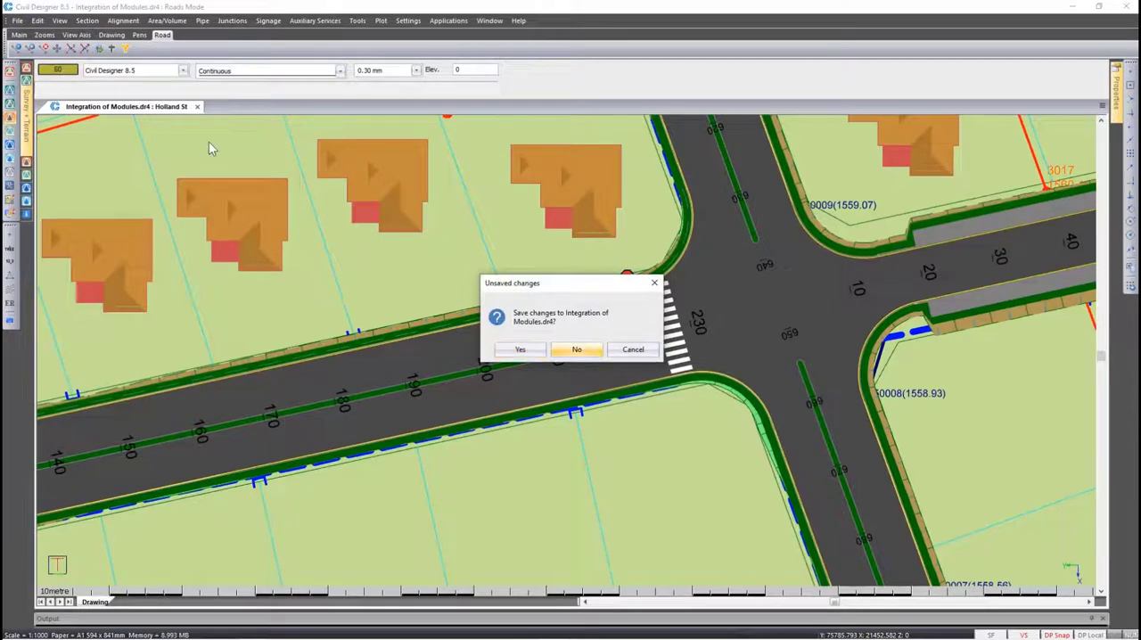
{"action": "key", "text": "Return"}
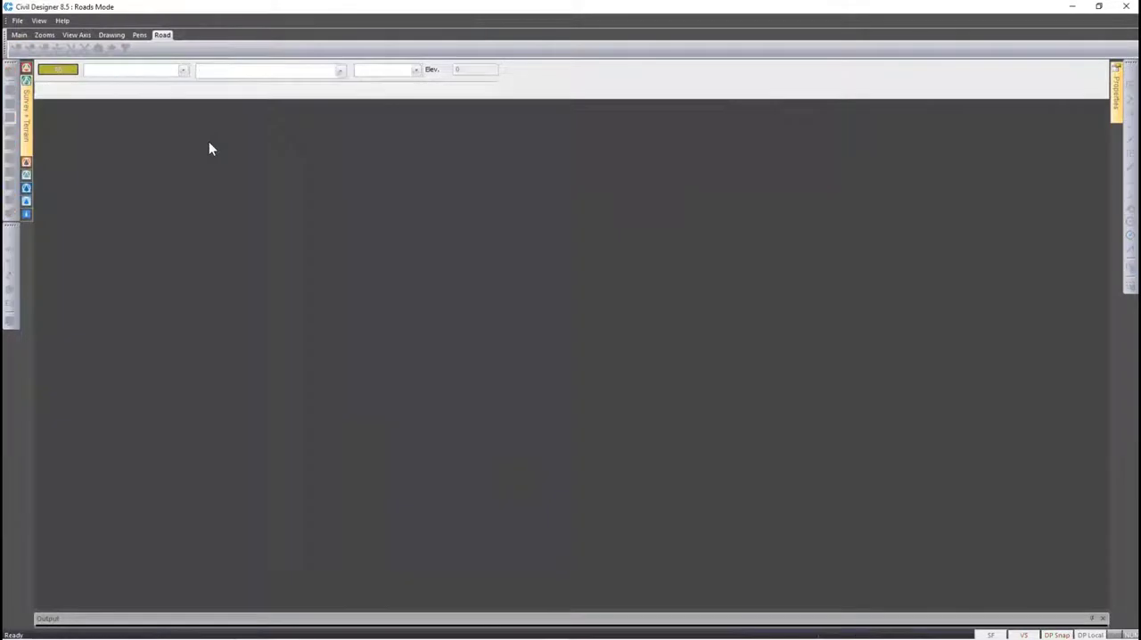
{"action": "left_click", "coordinate": [17, 21]}
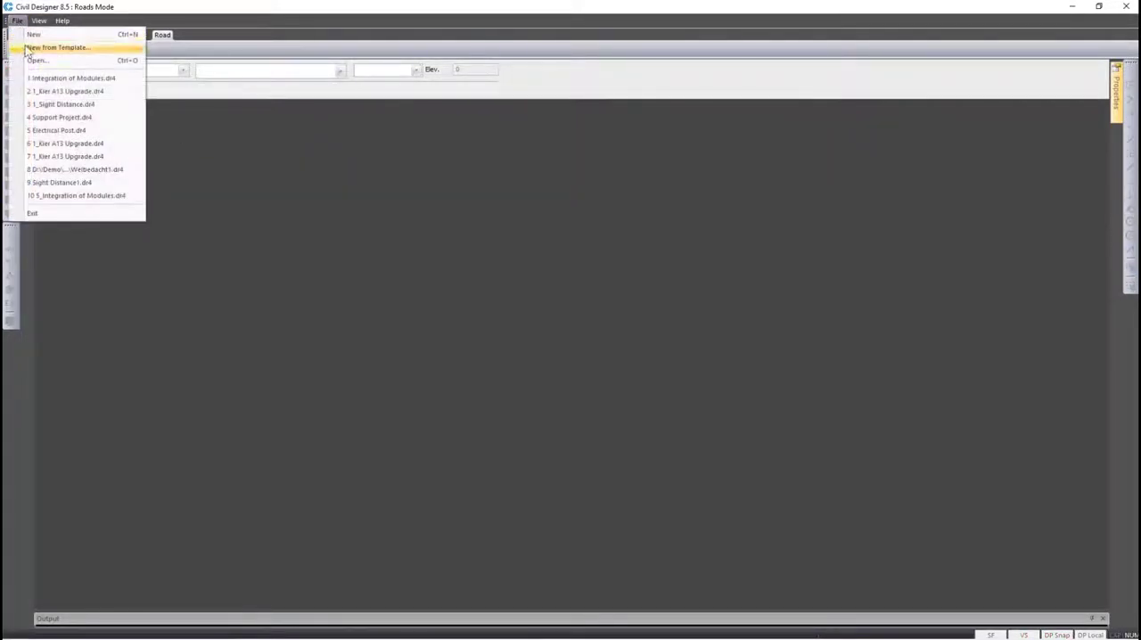
{"action": "left_click", "coordinate": [43, 91]}
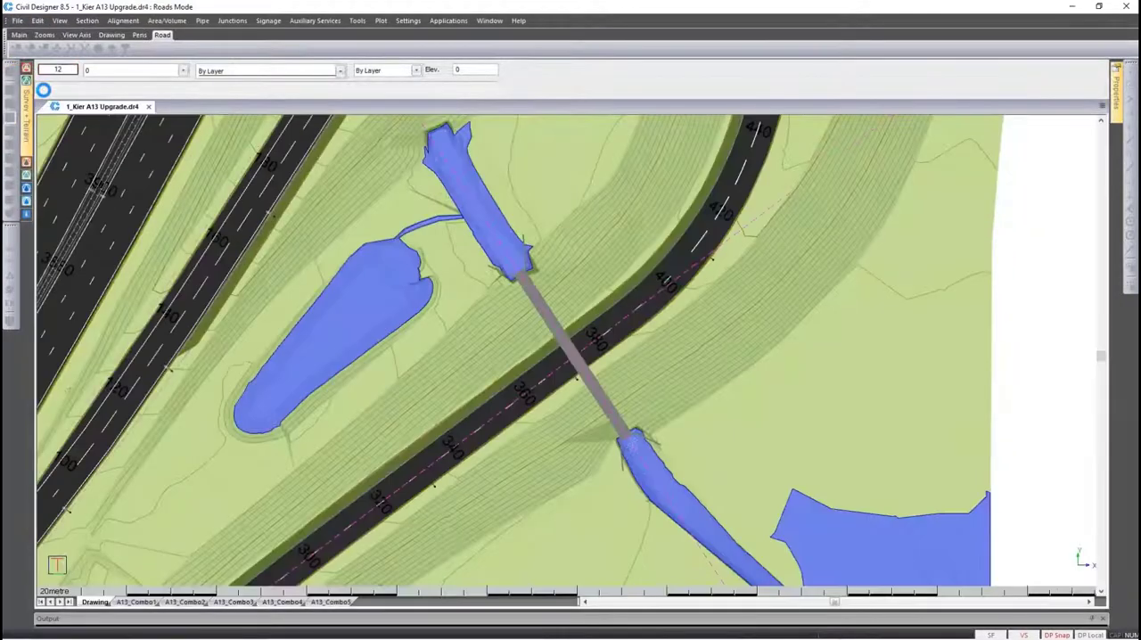
Set the render view to render to the CAD window with its area maximised in the system settings
{"action": "left_click", "coordinate": [409, 21]}
{"action": "left_click", "coordinate": [435, 77]}
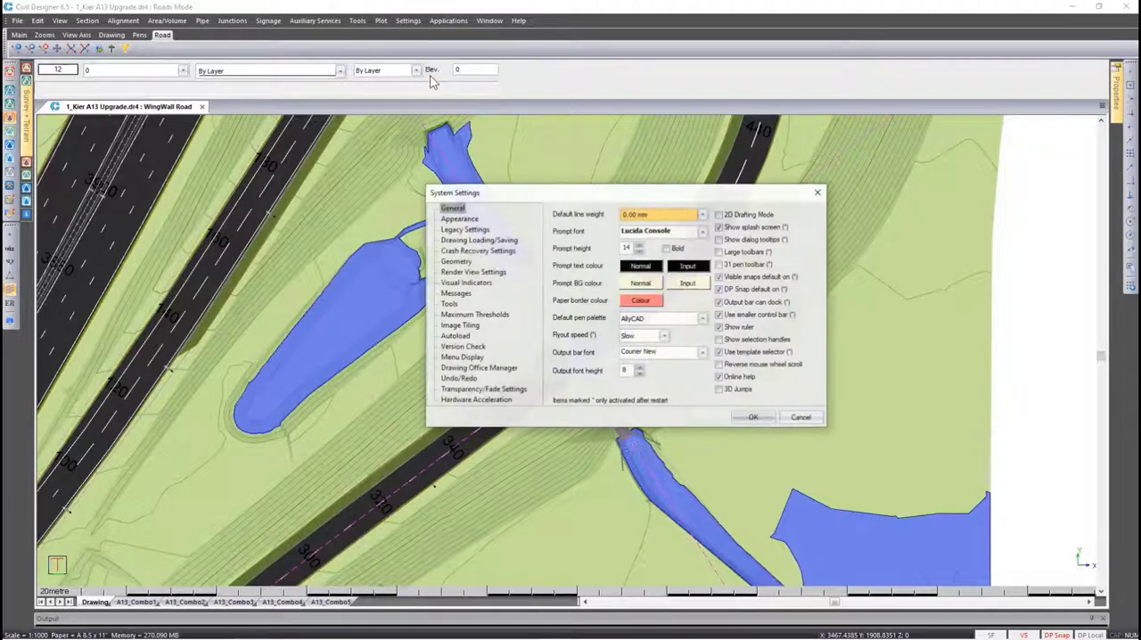
{"action": "left_click", "coordinate": [462, 272]}
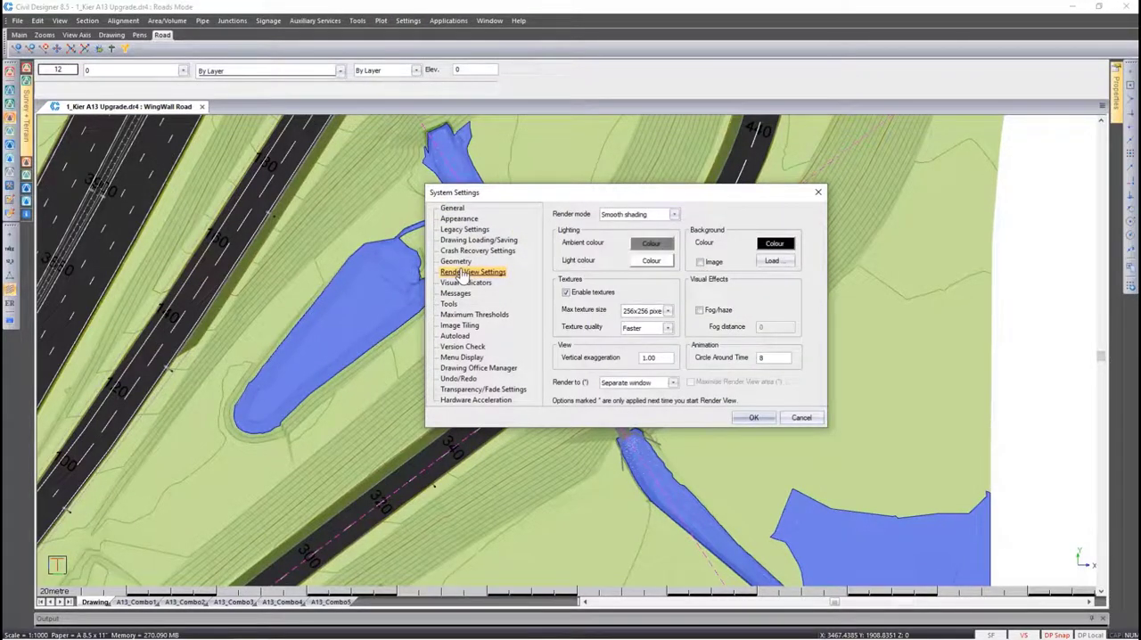
{"action": "left_click", "coordinate": [613, 383]}
{"action": "left_click", "coordinate": [613, 400]}
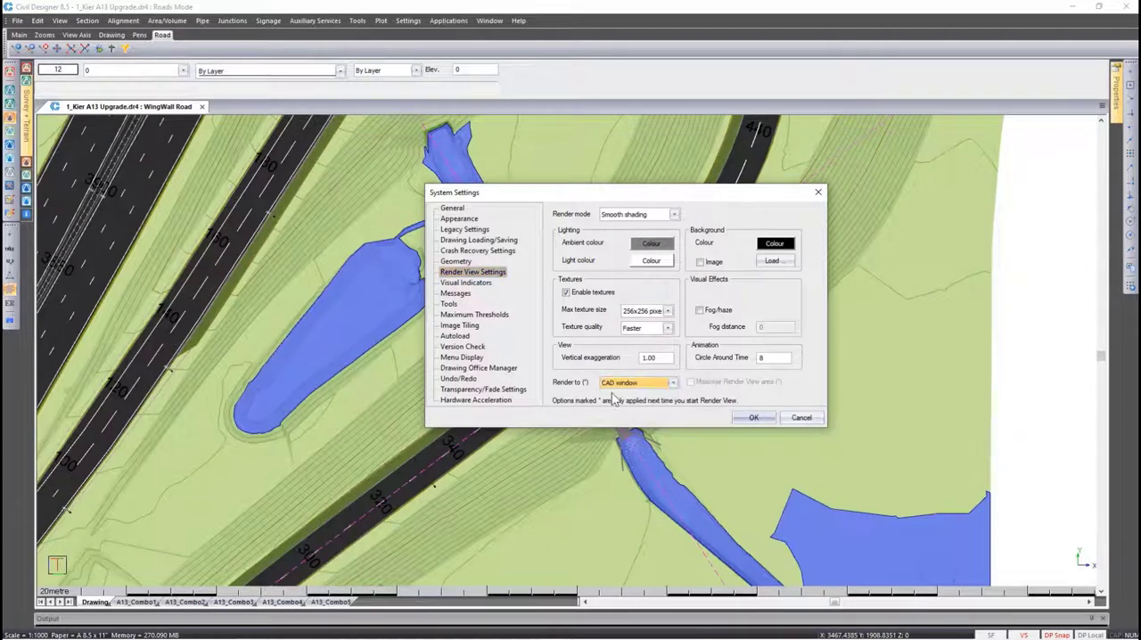
{"action": "left_click", "coordinate": [702, 382]}
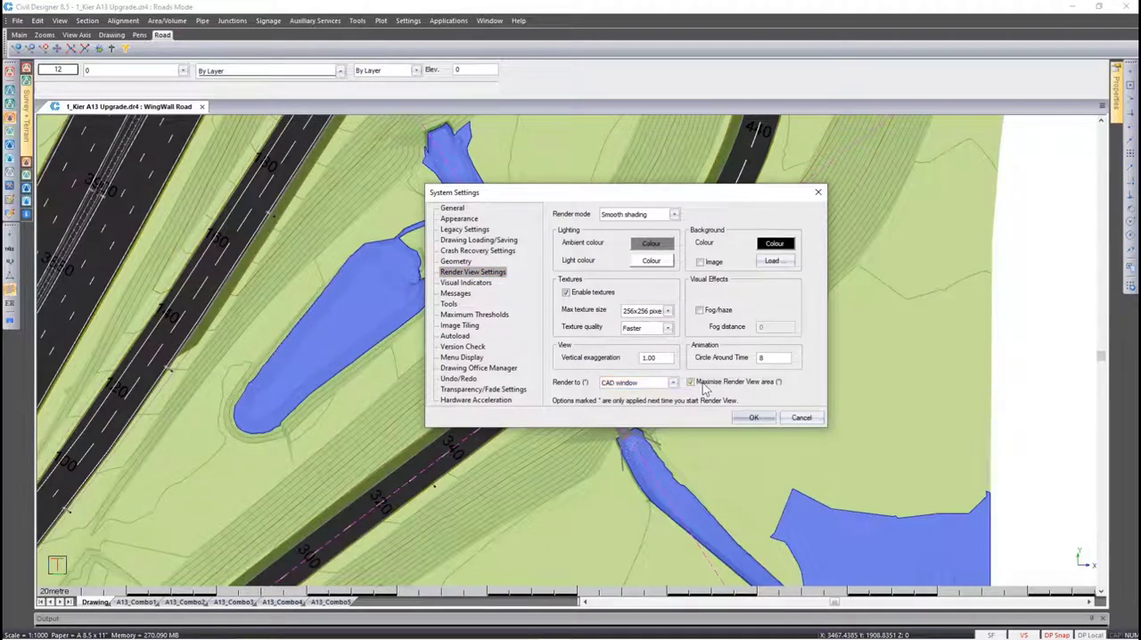
{"action": "left_click", "coordinate": [743, 419]}
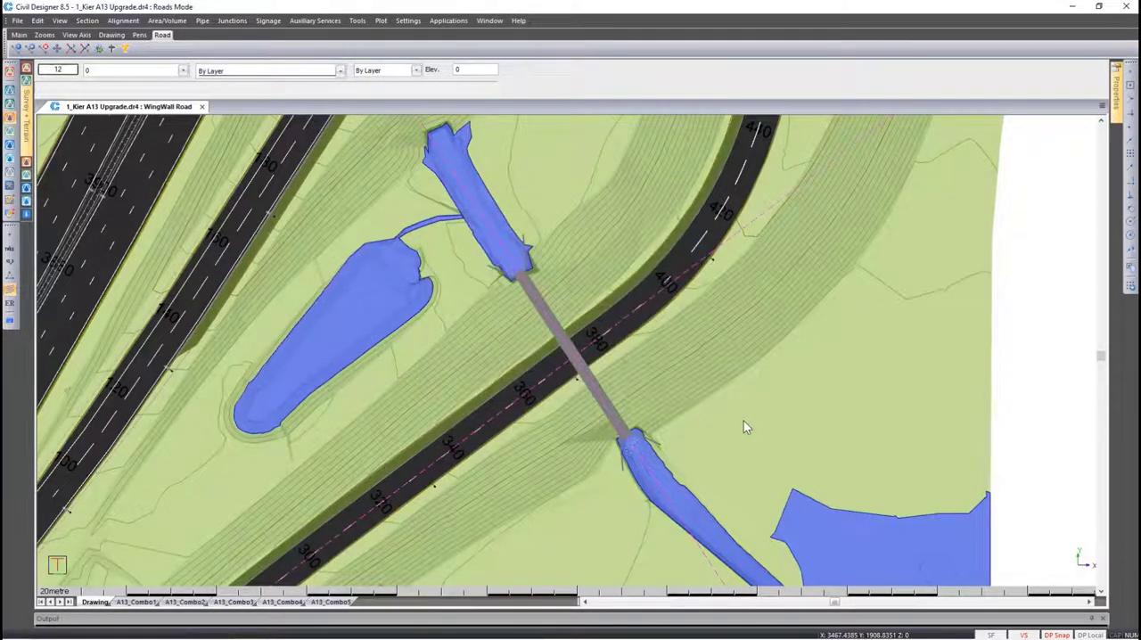
Open the render view of the WingWall Road area, inspect the roads, ponds and underground pipes, and quit the render view
{"action": "right_click", "coordinate": [571, 357]}
{"action": "left_click", "coordinate": [593, 434]}
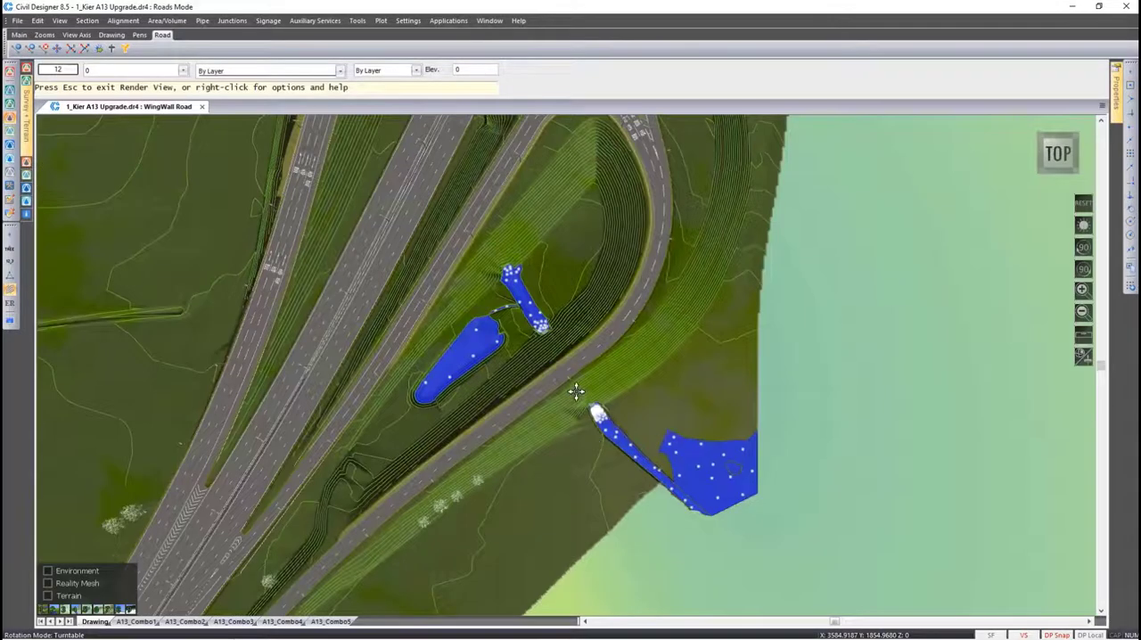
{"action": "scroll", "coordinate": [567, 372], "scroll_direction": "up", "scroll_amount": 3}
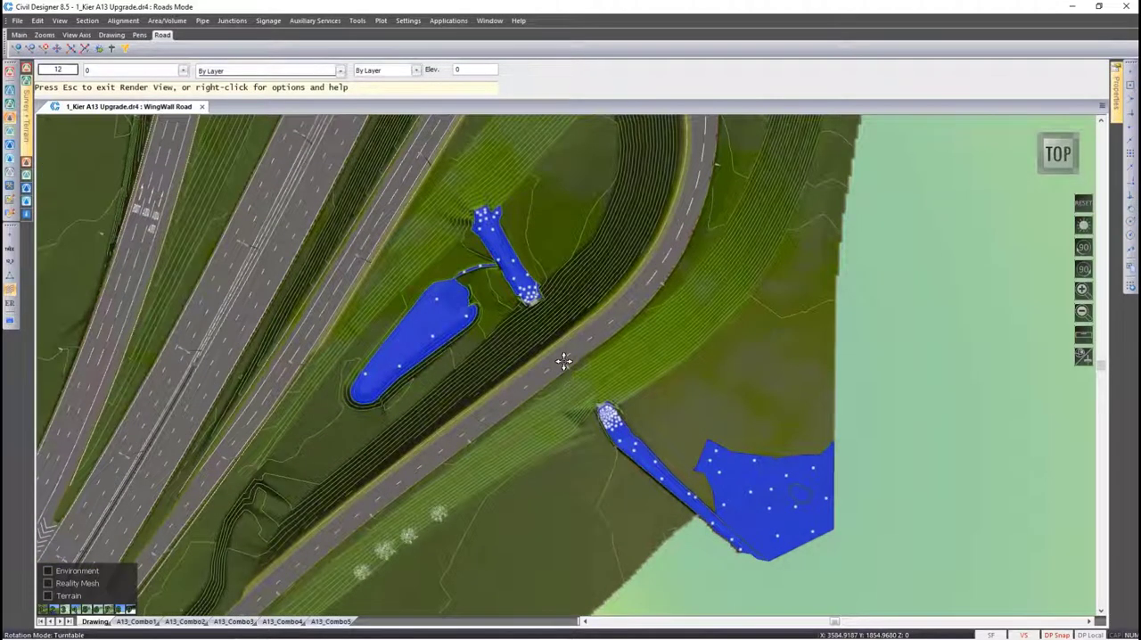
{"action": "scroll", "coordinate": [567, 362], "scroll_direction": "up", "scroll_amount": 2}
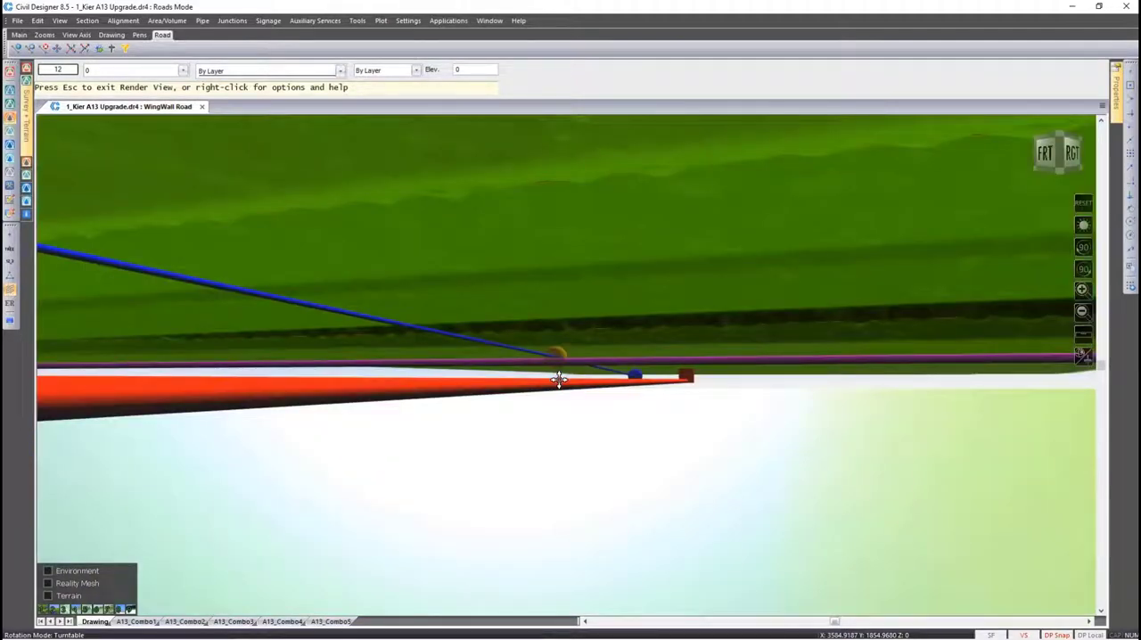
{"action": "key", "text": "Escape"}
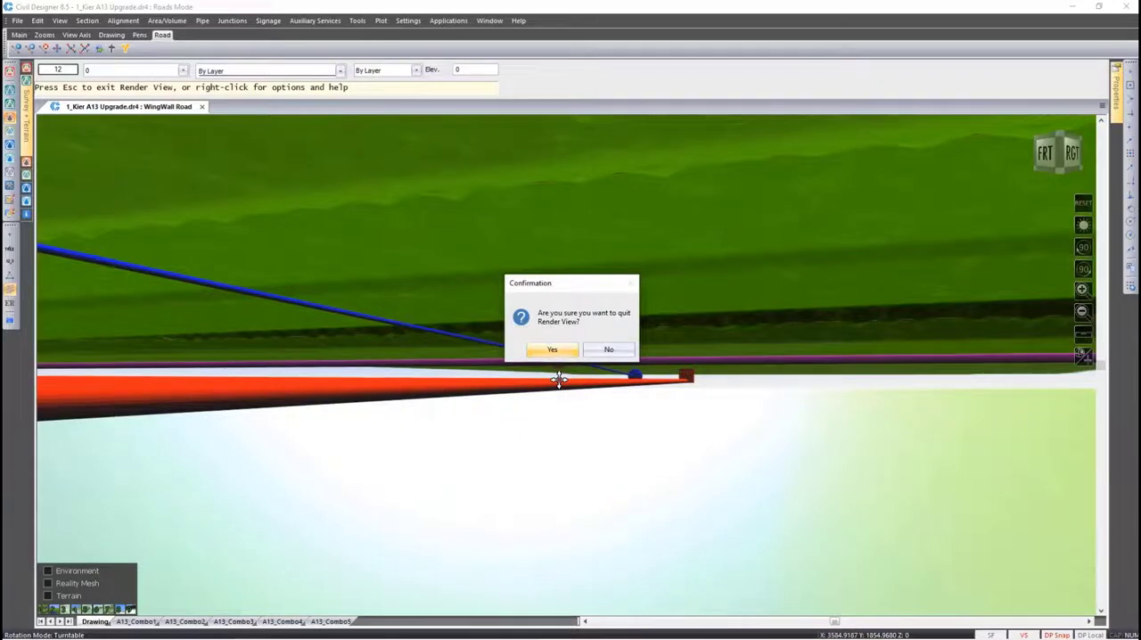
{"action": "left_click", "coordinate": [561, 353]}
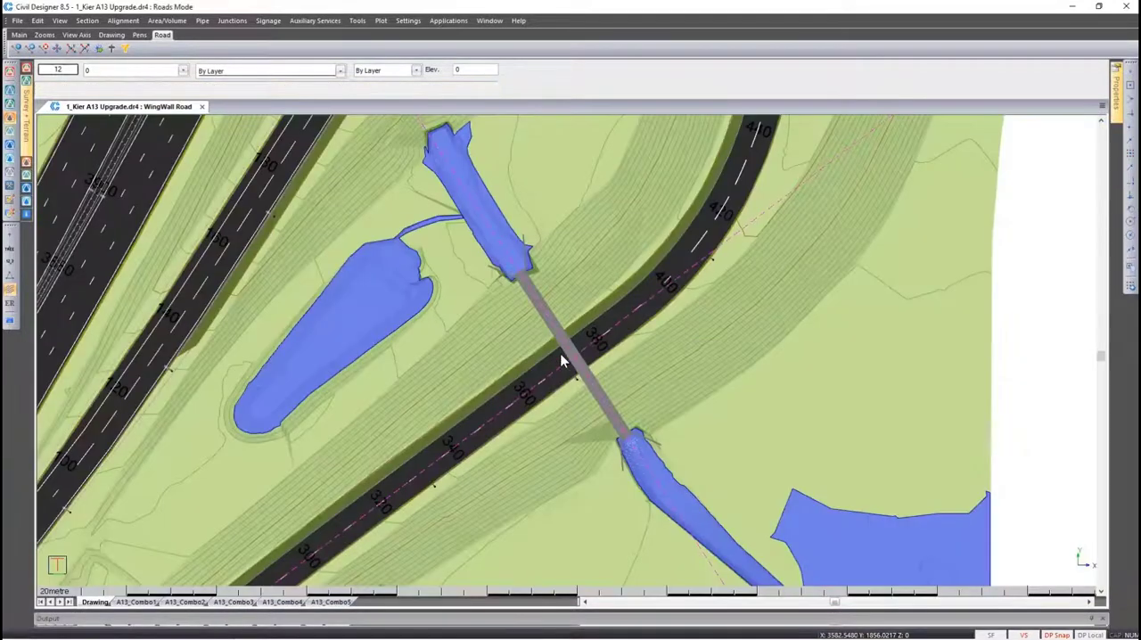
Place an auxiliary service across road A13 near chainage 1620 and add headwalls at the road's fill batters
{"action": "key", "text": "Page_Down"}
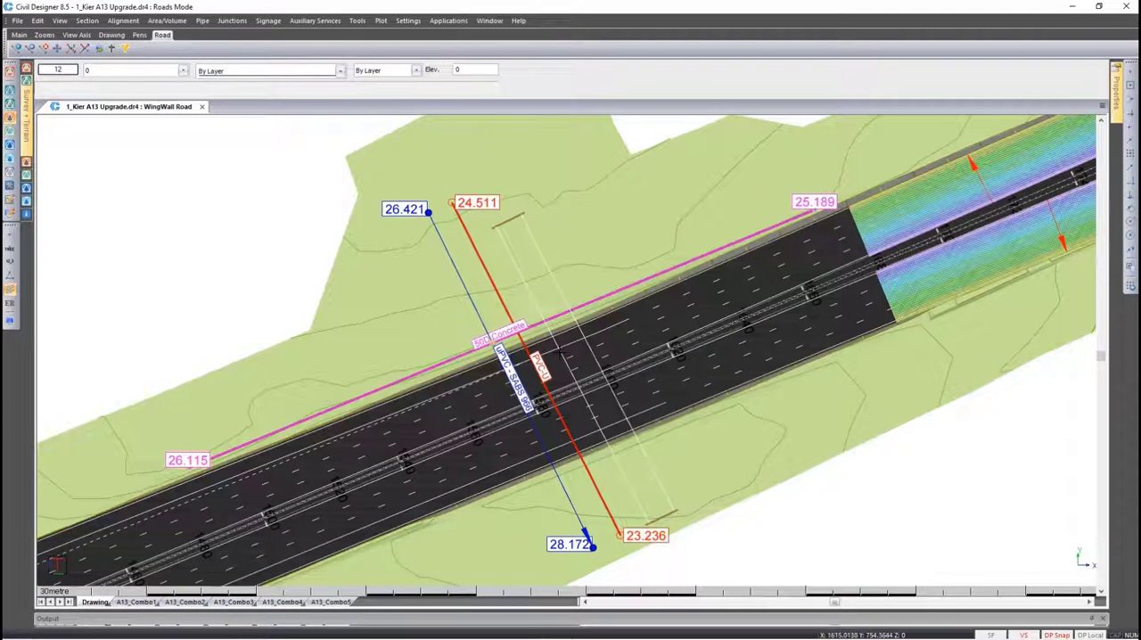
{"action": "left_click", "coordinate": [317, 21]}
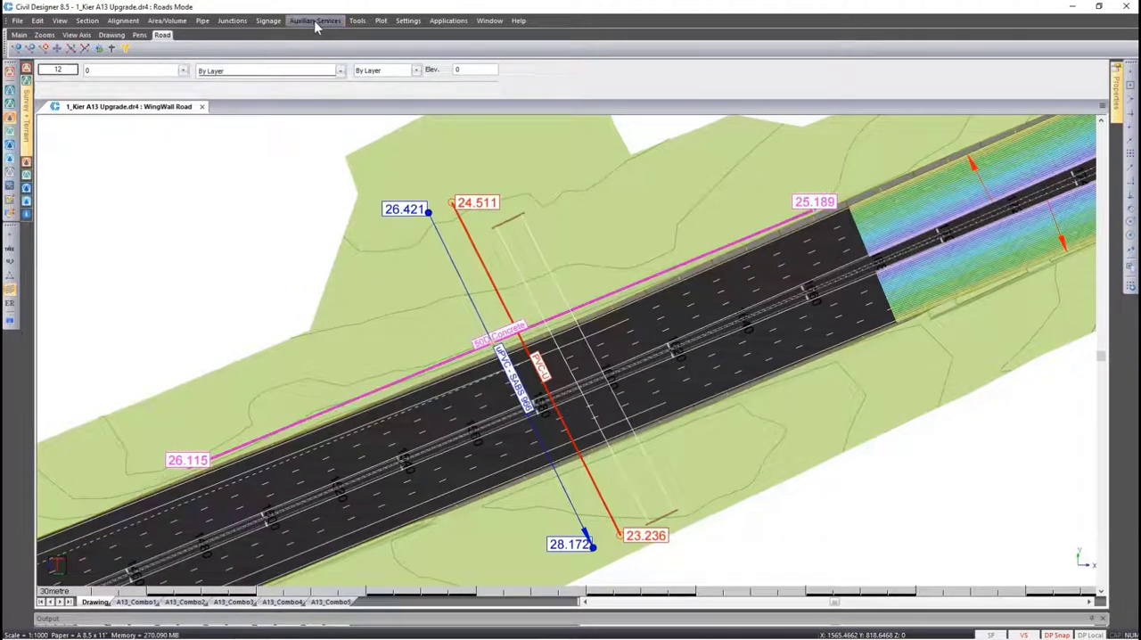
{"action": "left_click", "coordinate": [327, 52]}
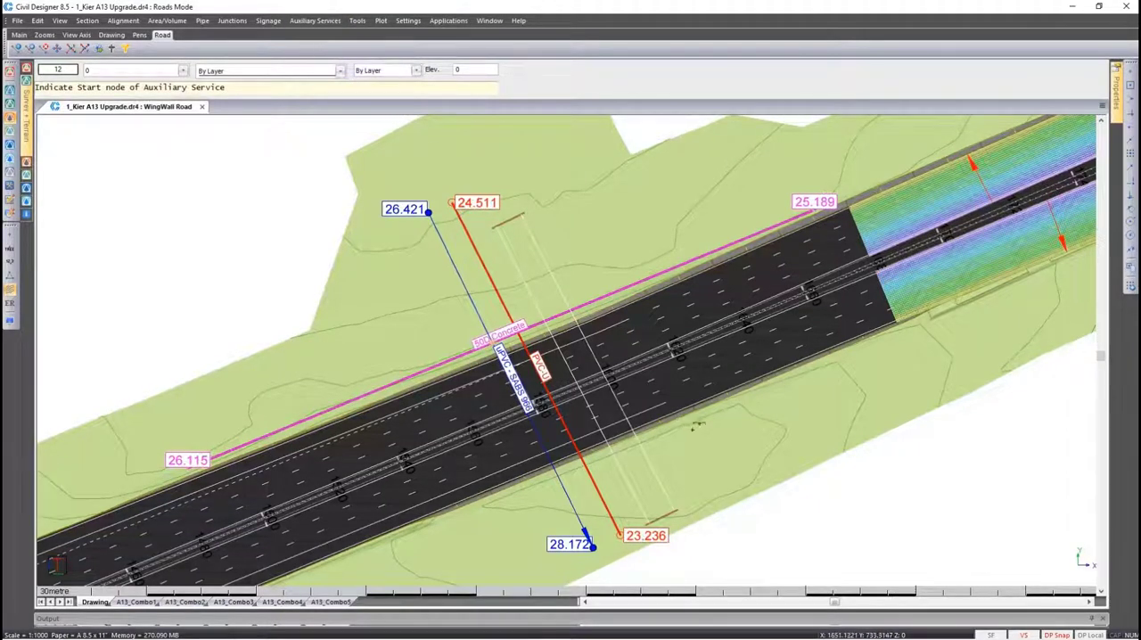
{"action": "left_click", "coordinate": [692, 429]}
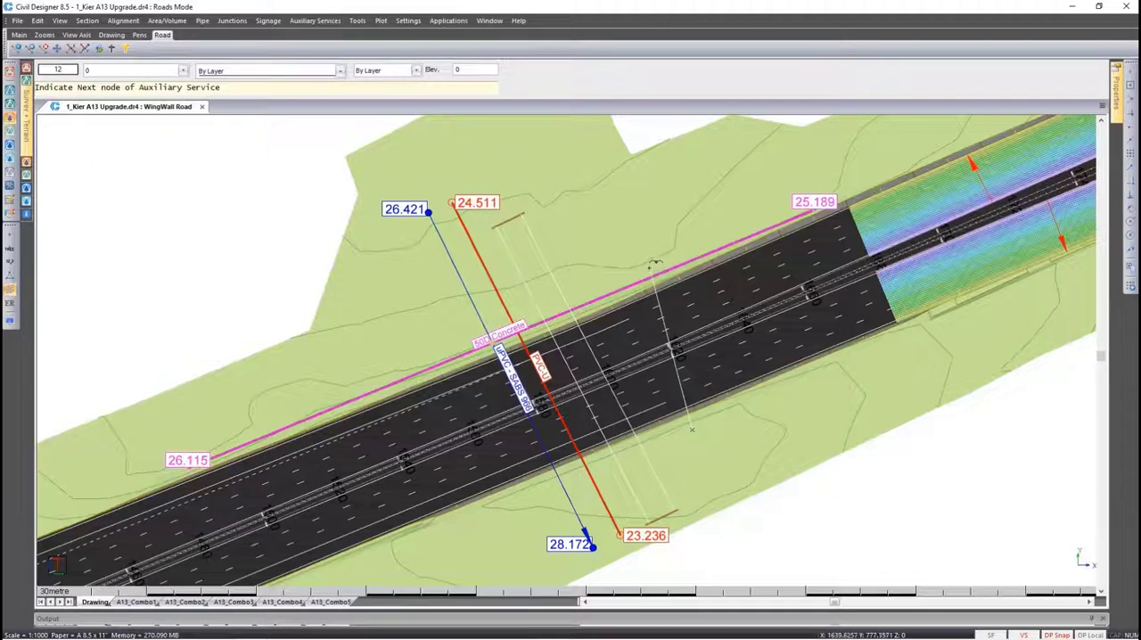
{"action": "left_click", "coordinate": [651, 254]}
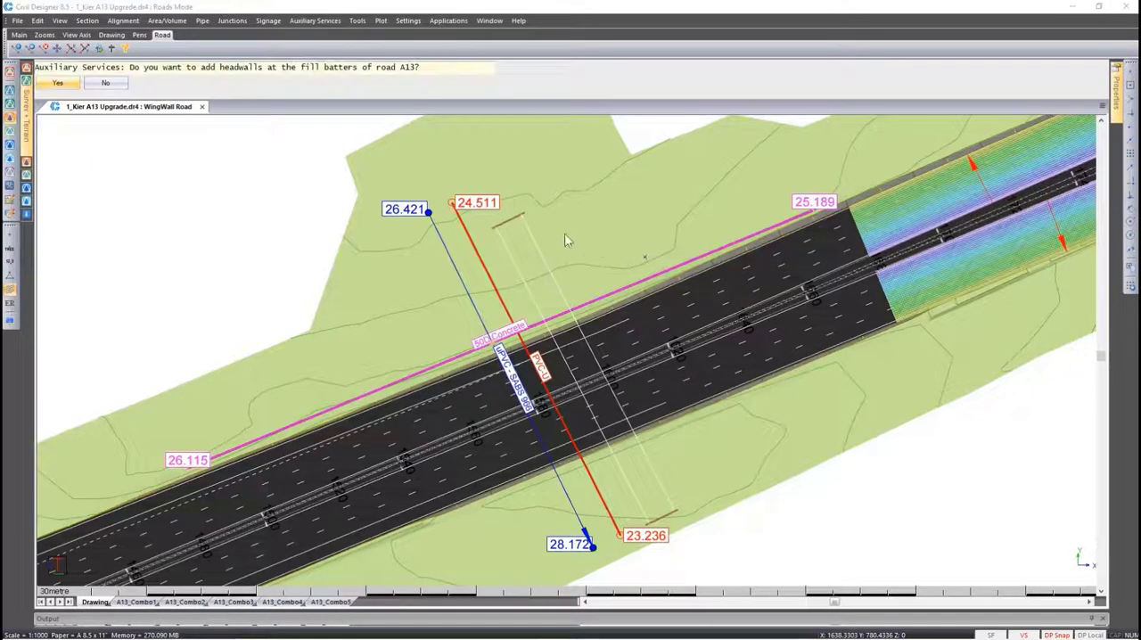
{"action": "left_click", "coordinate": [64, 83]}
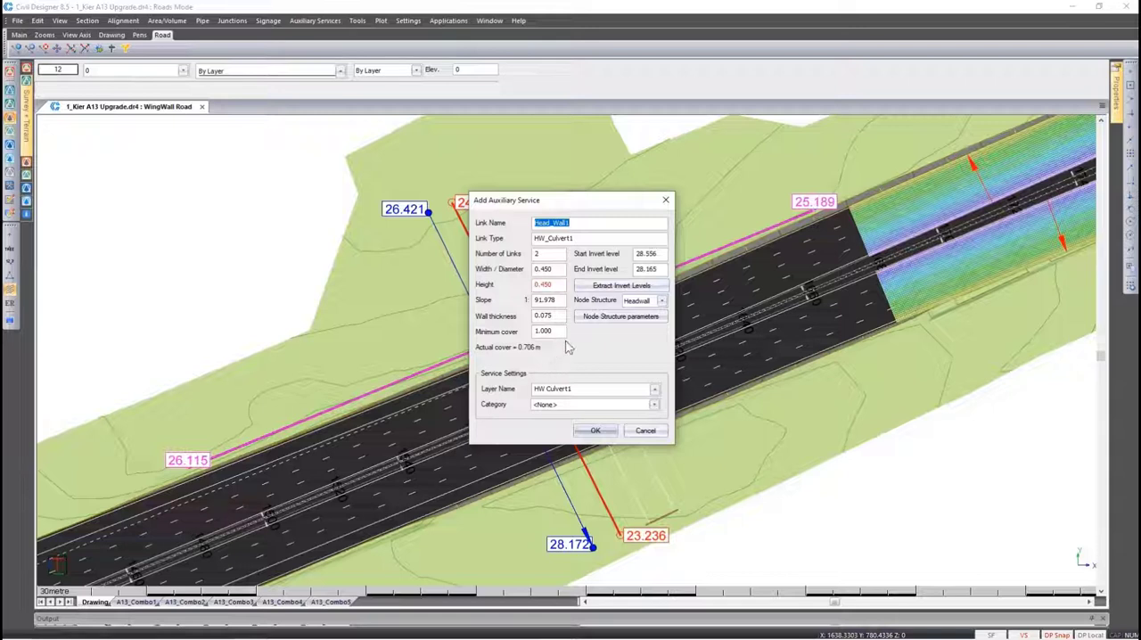
Extract the culvert's invert levels from the Ex Ground surface with a vertical offset of 0.100
{"action": "left_click", "coordinate": [603, 286]}
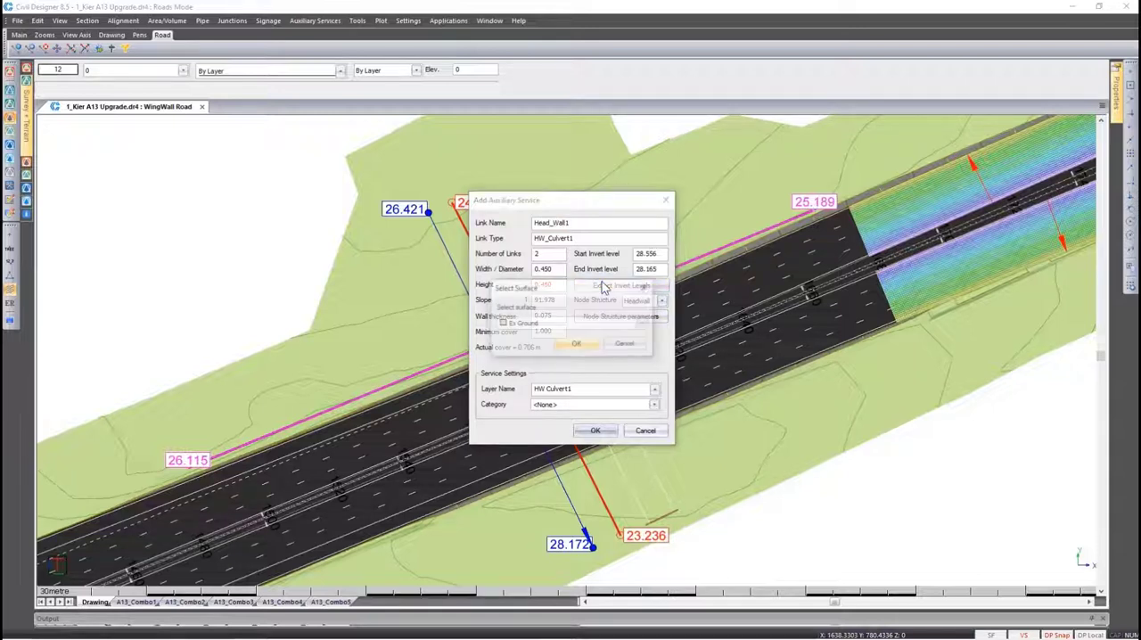
{"action": "left_click", "coordinate": [594, 346]}
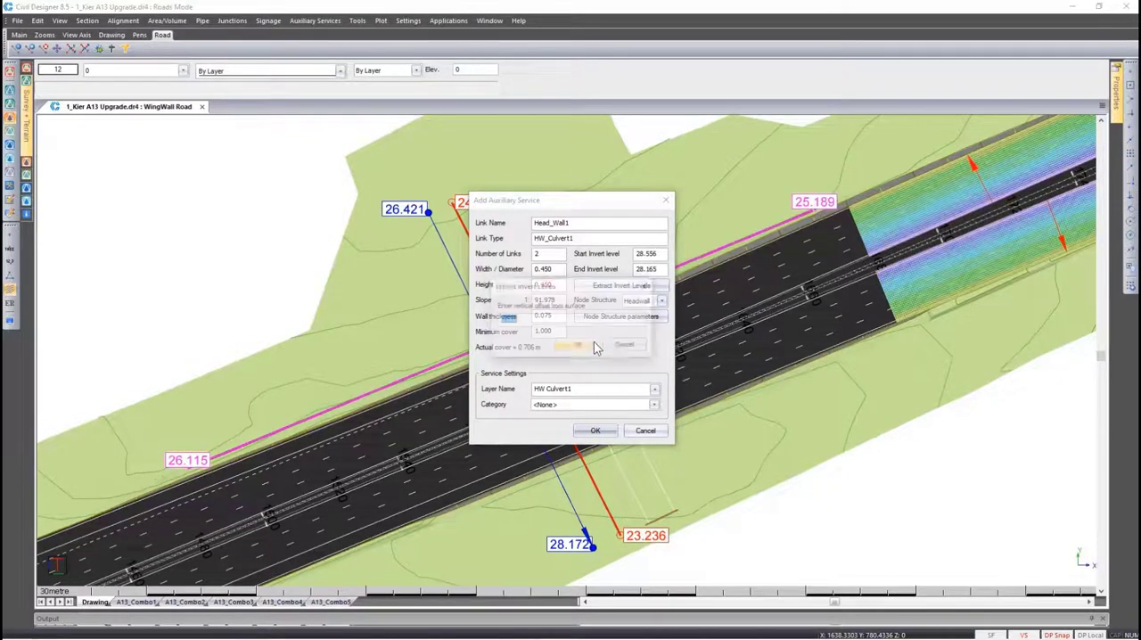
{"action": "left_click", "coordinate": [533, 320]}
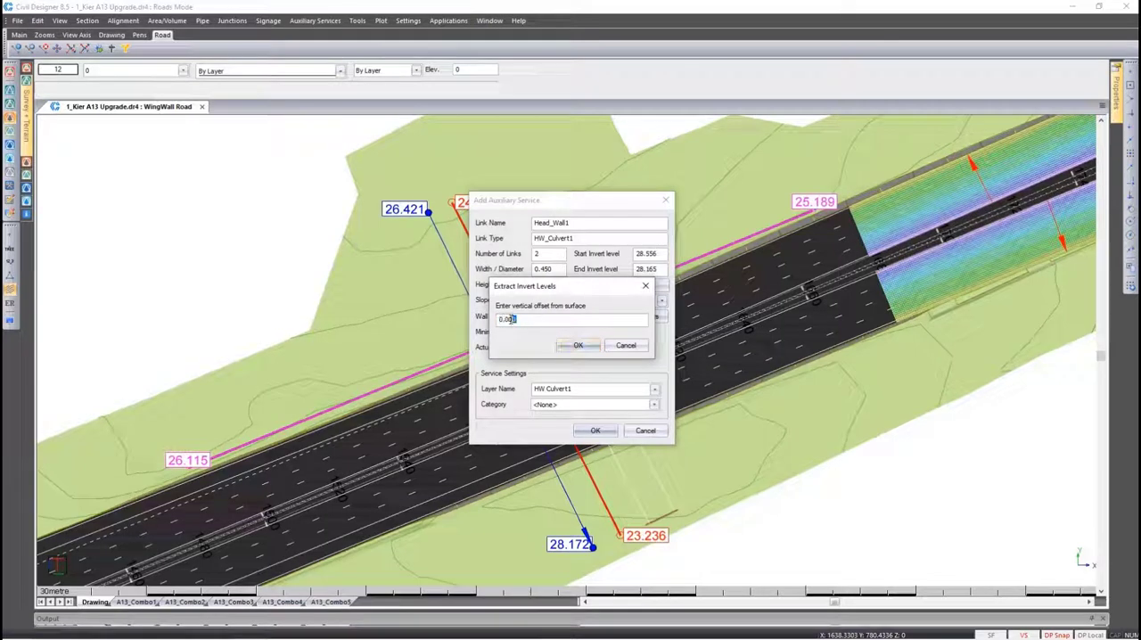
{"action": "type", "text": "3"}
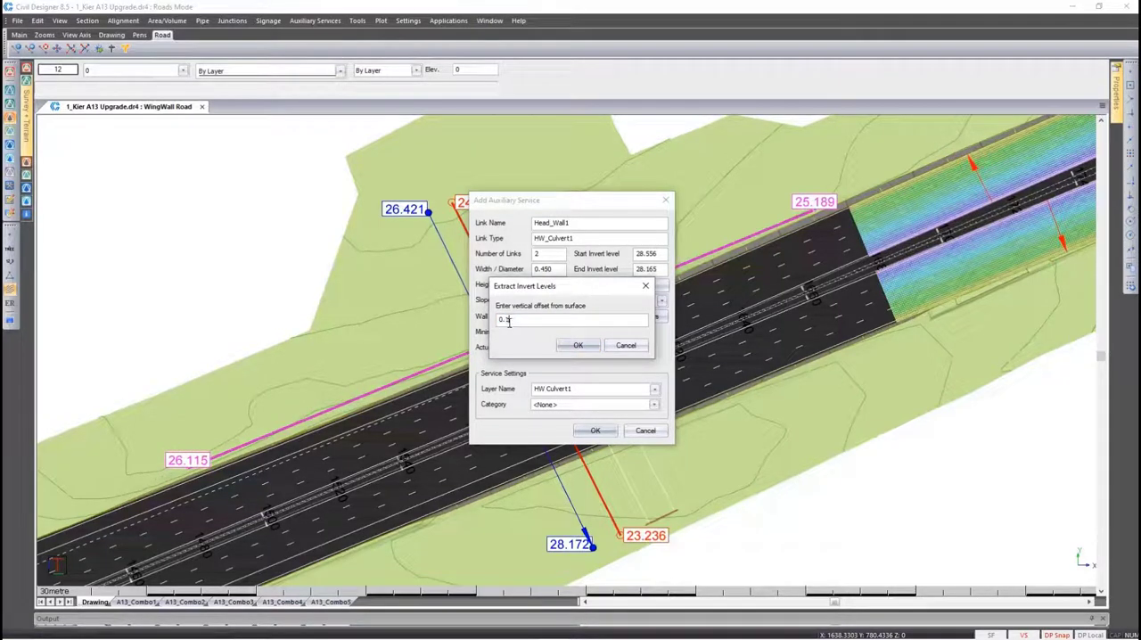
{"action": "left_click", "coordinate": [577, 345]}
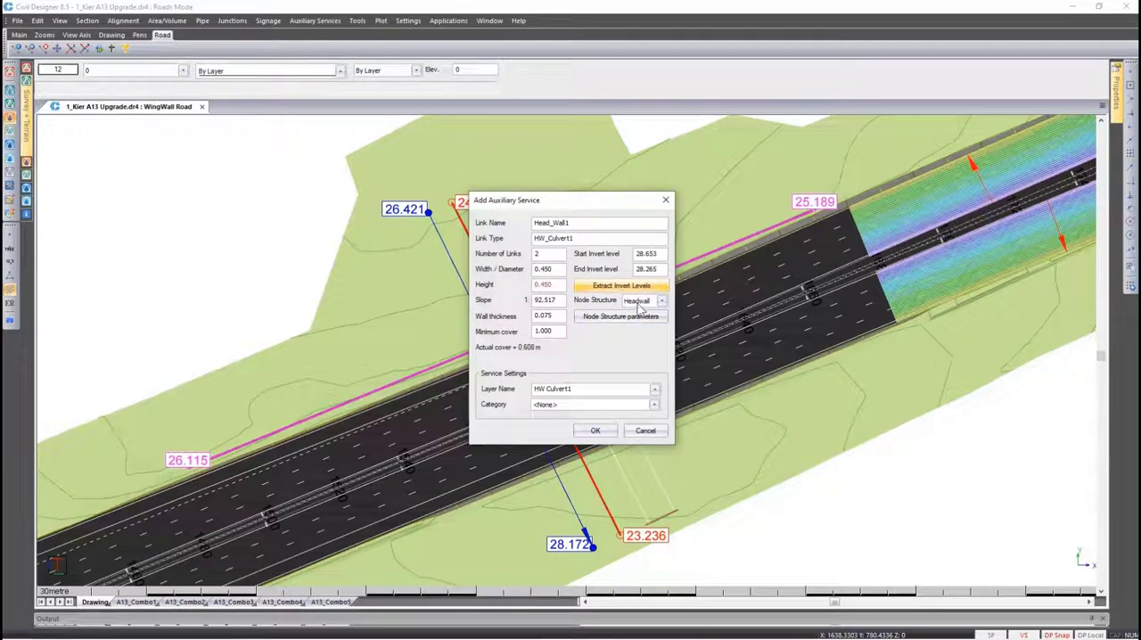
Review the node structure options, keep Headwall, and check its headwall and wing wall parameters
{"action": "left_click", "coordinate": [637, 301]}
{"action": "left_click", "coordinate": [636, 311]}
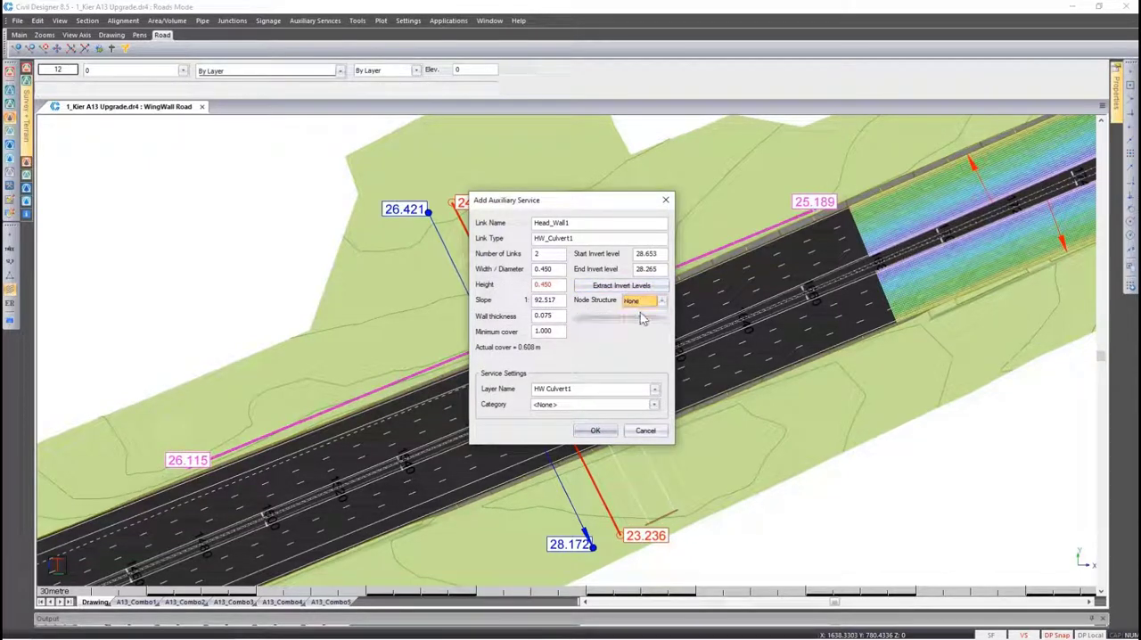
{"action": "left_click", "coordinate": [638, 302]}
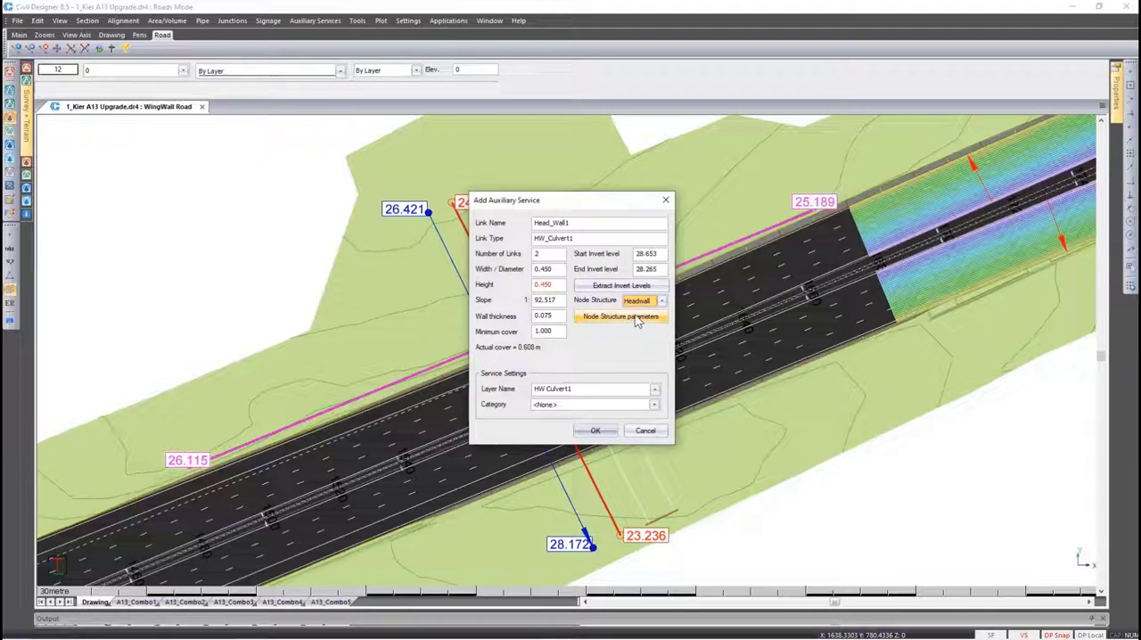
{"action": "left_click", "coordinate": [638, 318]}
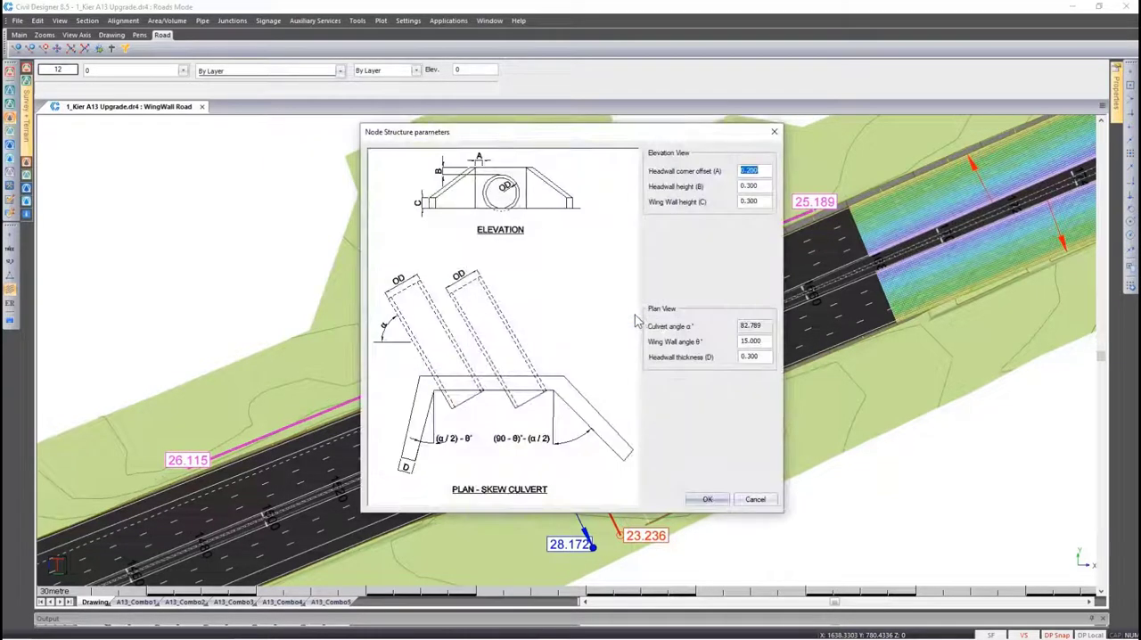
{"action": "key", "text": "Tab"}
{"action": "left_click", "coordinate": [764, 199]}
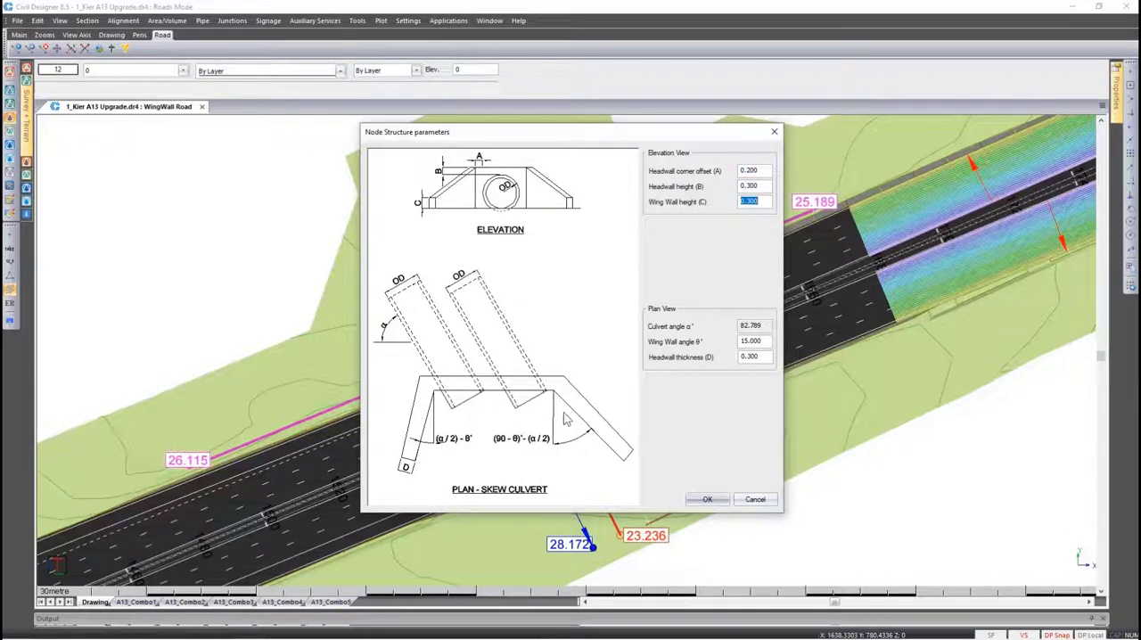
{"action": "left_click", "coordinate": [707, 499]}
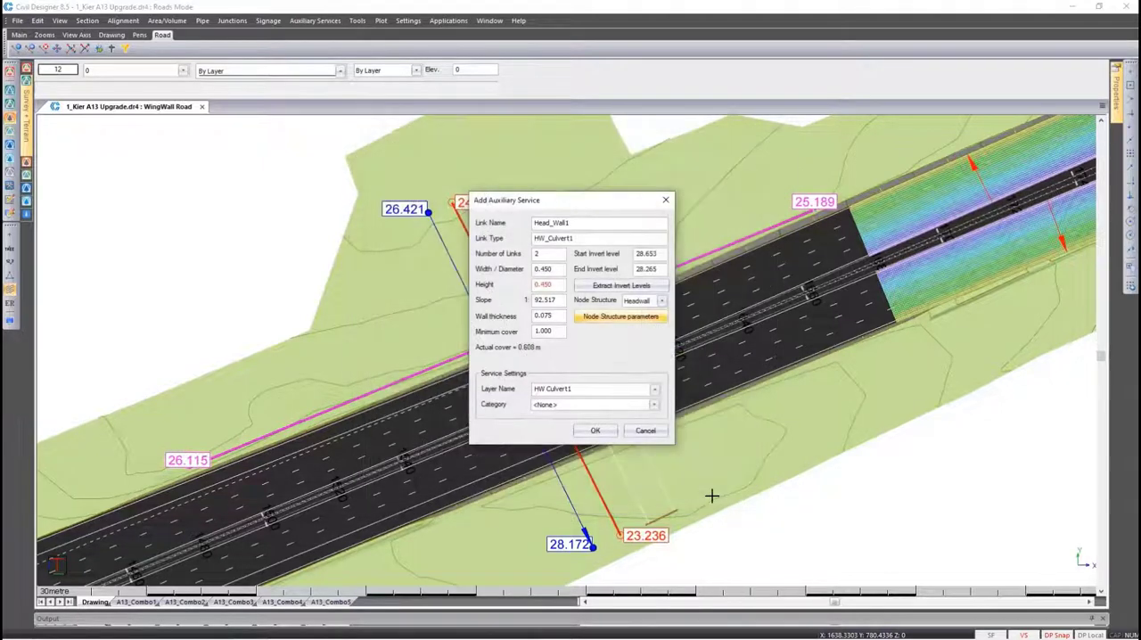
Assign the Drainage category to the HW_Culvert1 service and create it
{"action": "left_click", "coordinate": [654, 405]}
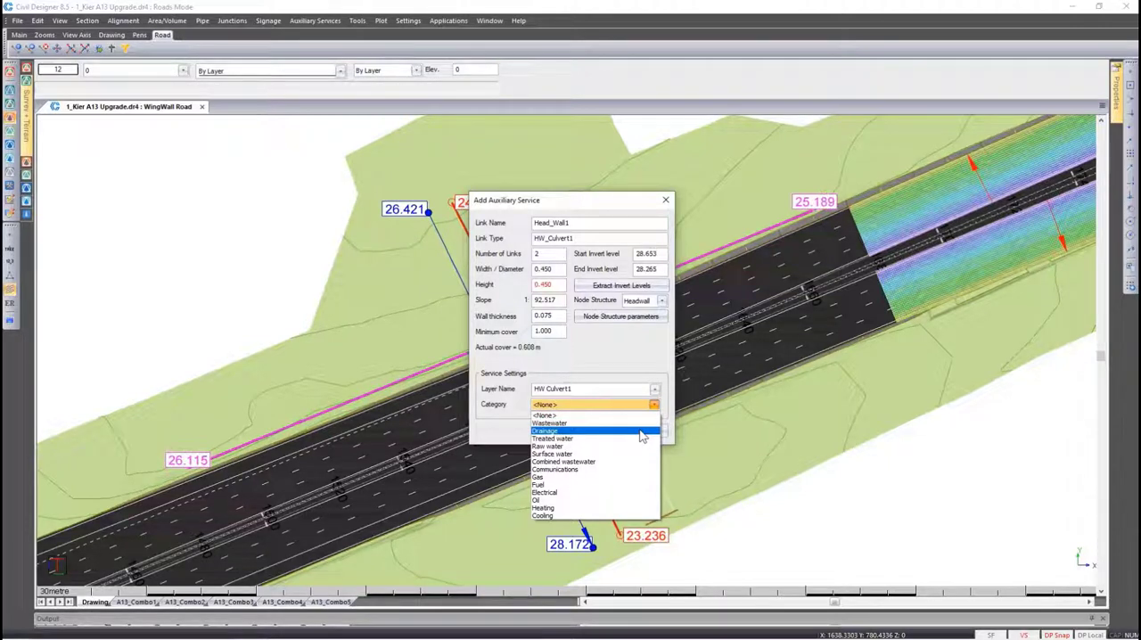
{"action": "left_click", "coordinate": [640, 432]}
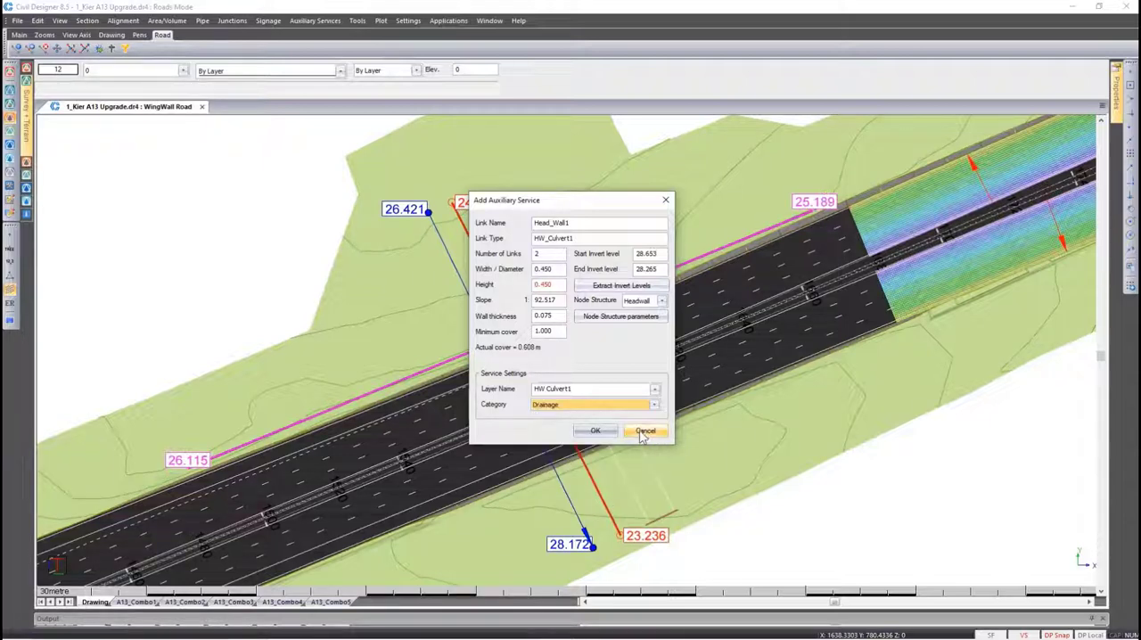
{"action": "left_click", "coordinate": [593, 431]}
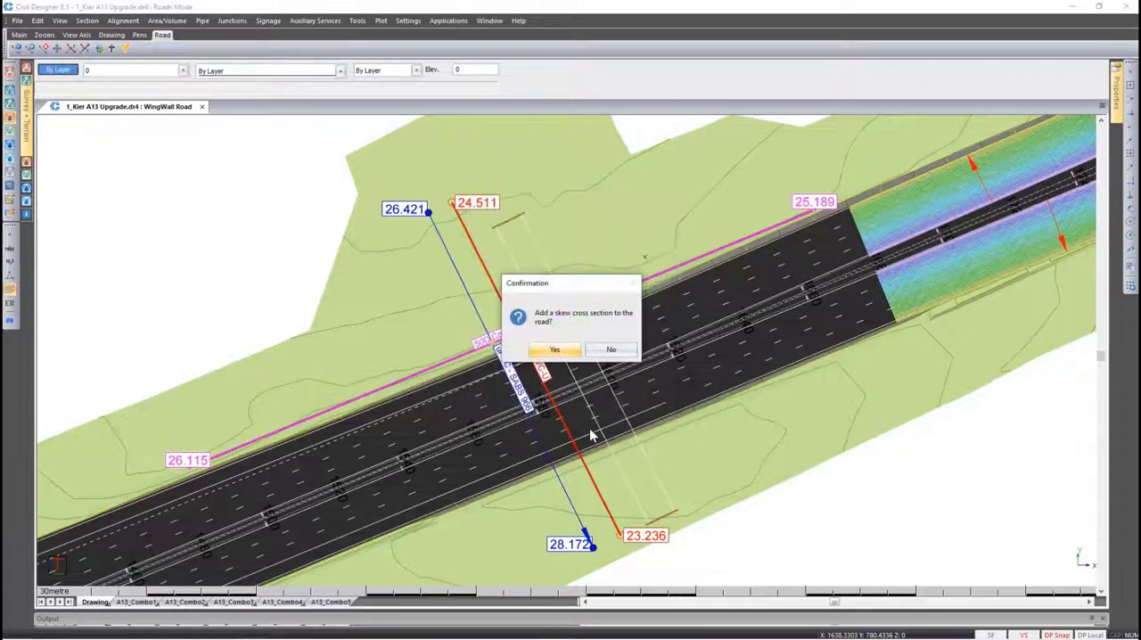
Add a skew cross section to the road at the culvert with screen output, view it, and end the auxiliary service command
{"action": "left_click", "coordinate": [554, 350]}
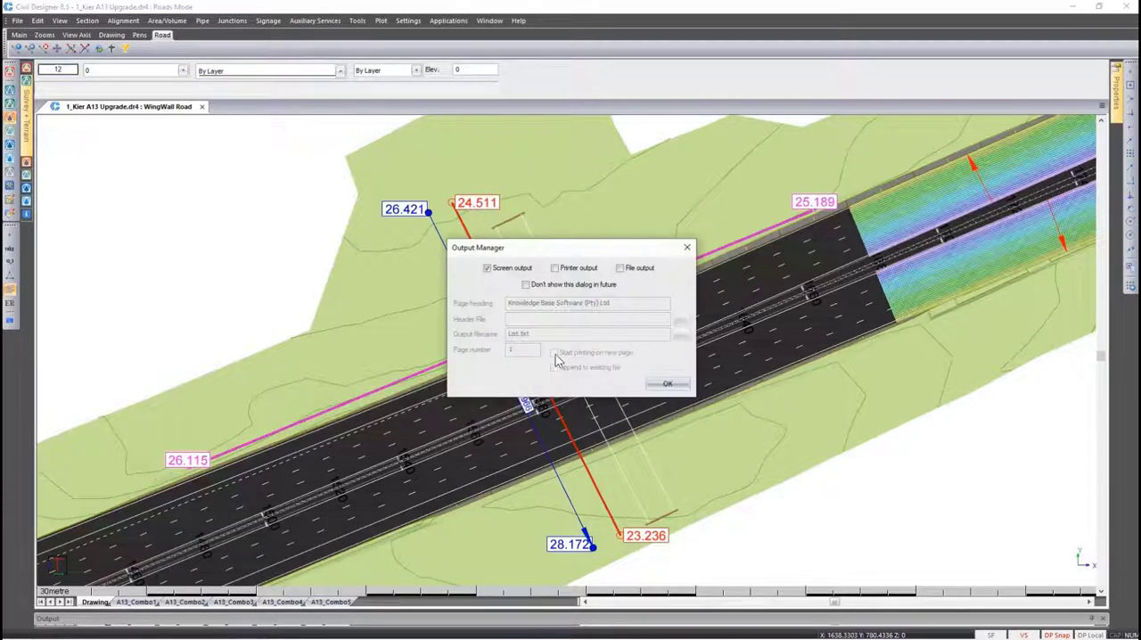
{"action": "left_click", "coordinate": [667, 383]}
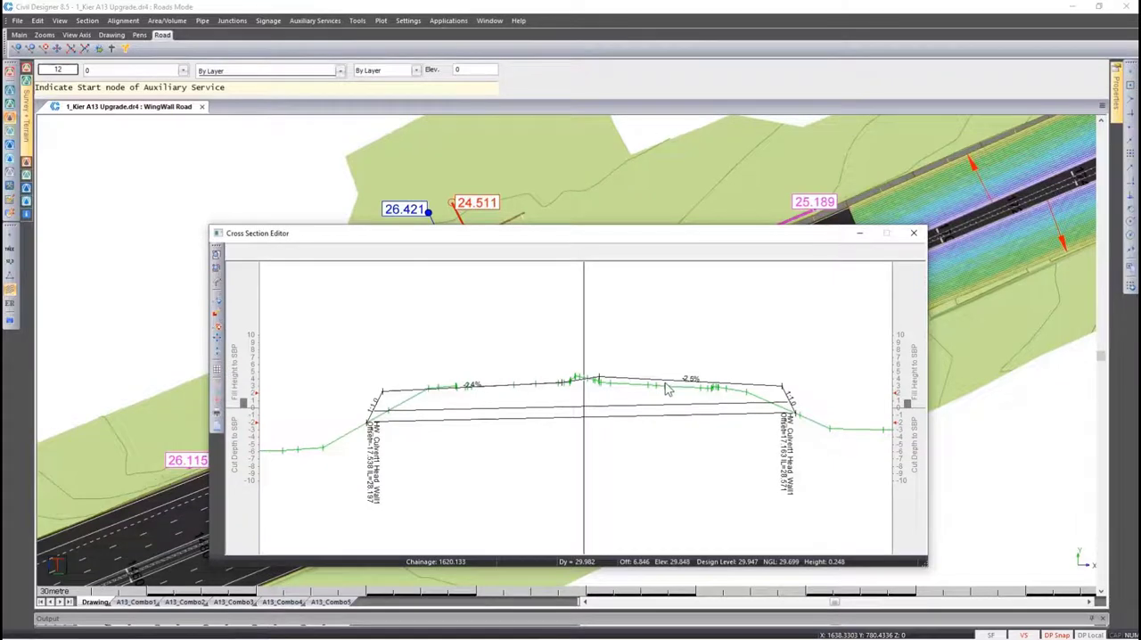
{"action": "left_click", "coordinate": [912, 233]}
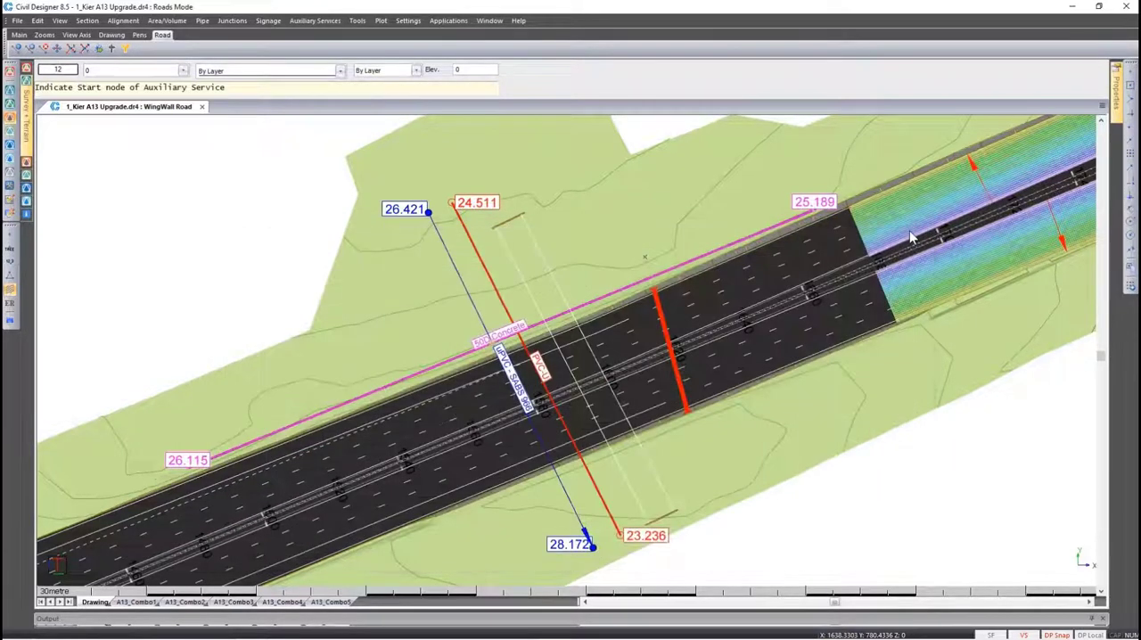
{"action": "right_click", "coordinate": [693, 330]}
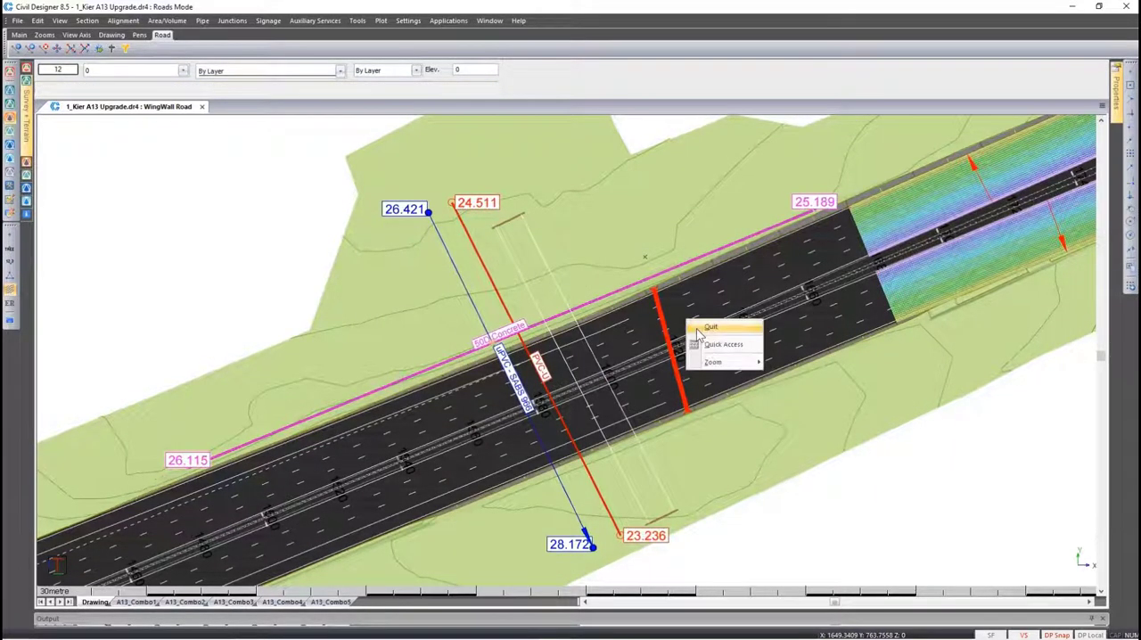
{"action": "left_click", "coordinate": [706, 327]}
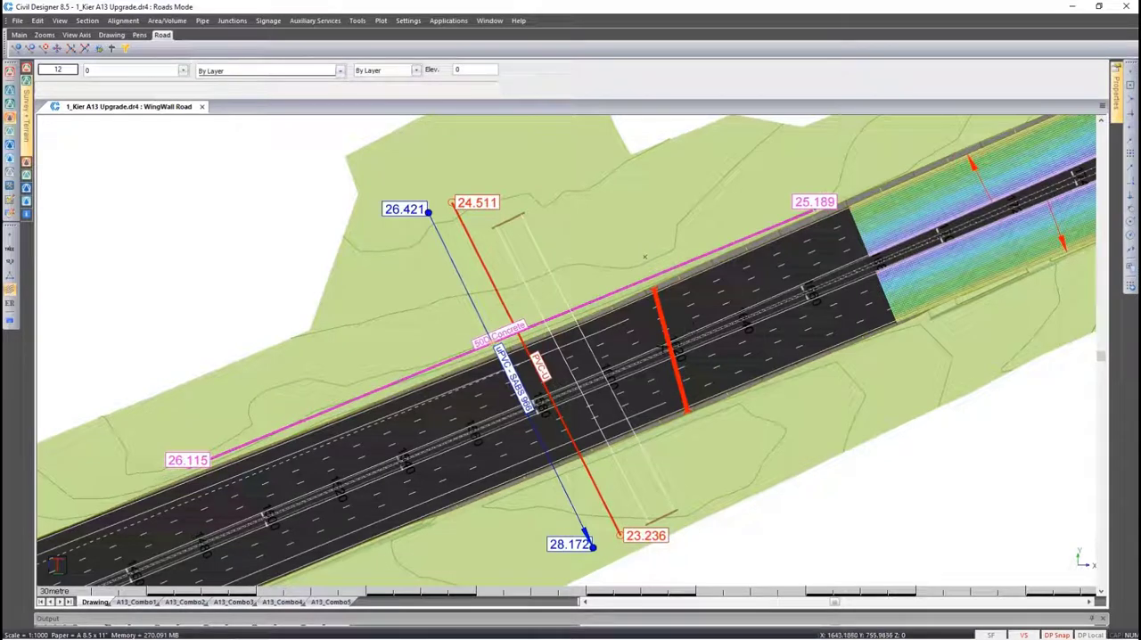
Review the auxiliary service display settings of HW Culvert1 and close them without changes
{"action": "scroll", "coordinate": [670, 349], "scroll_direction": "up", "scroll_amount": 3}
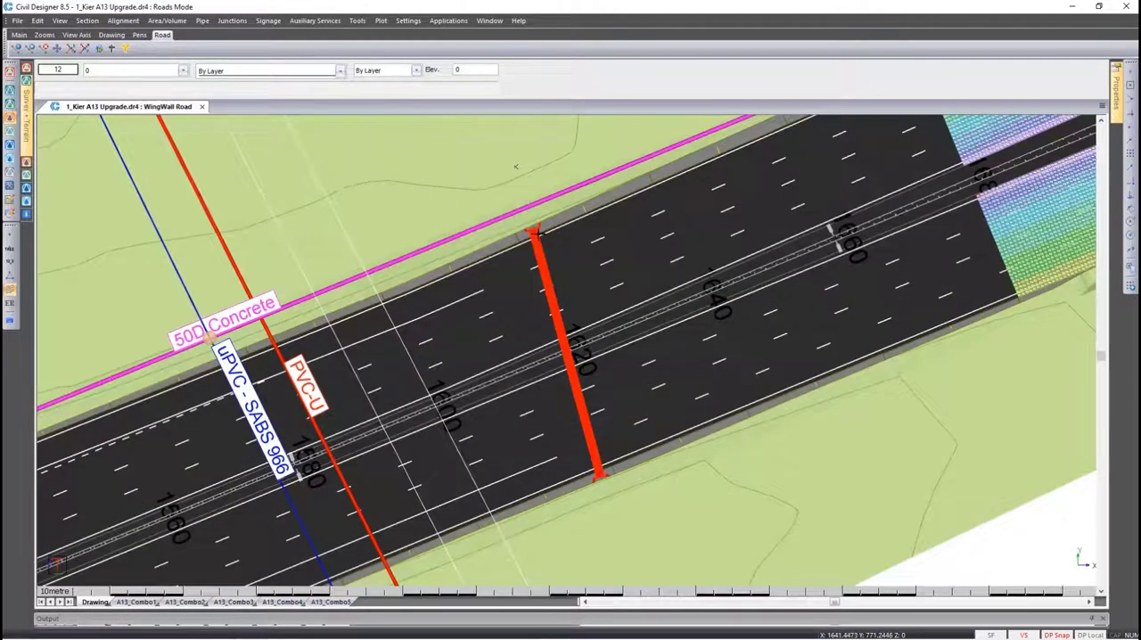
{"action": "left_click", "coordinate": [11, 322]}
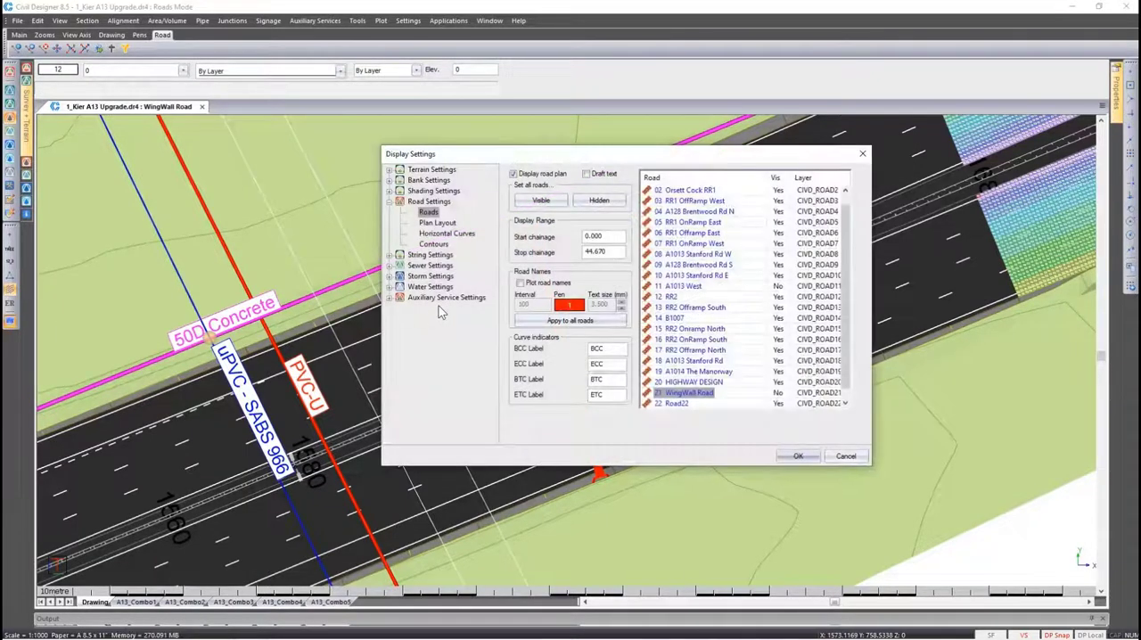
{"action": "left_click", "coordinate": [439, 301]}
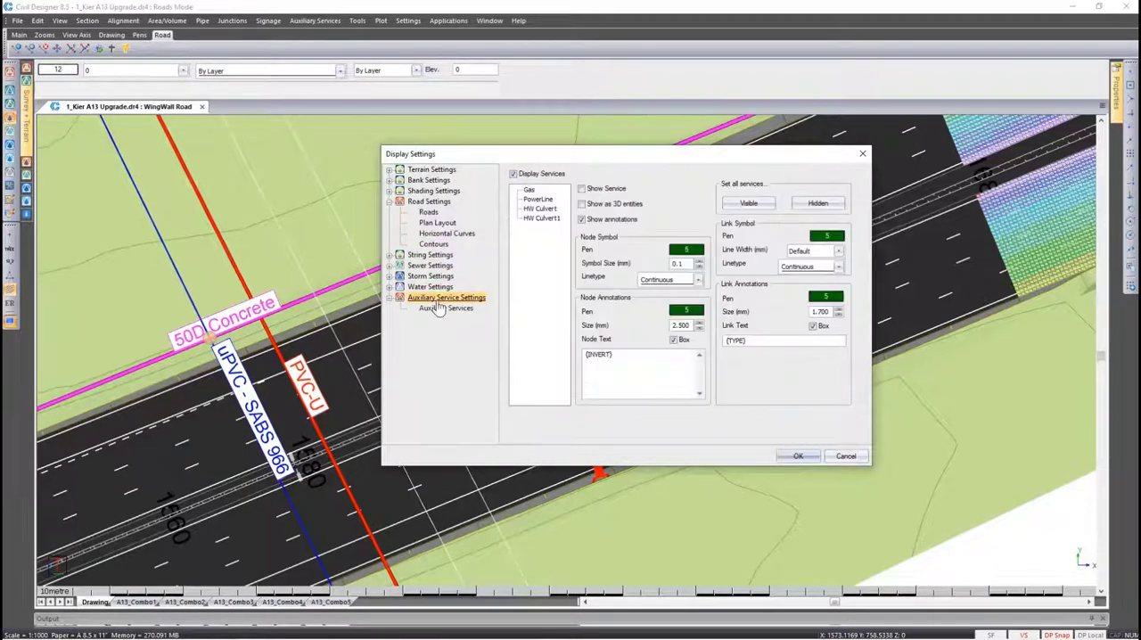
{"action": "left_click", "coordinate": [543, 219]}
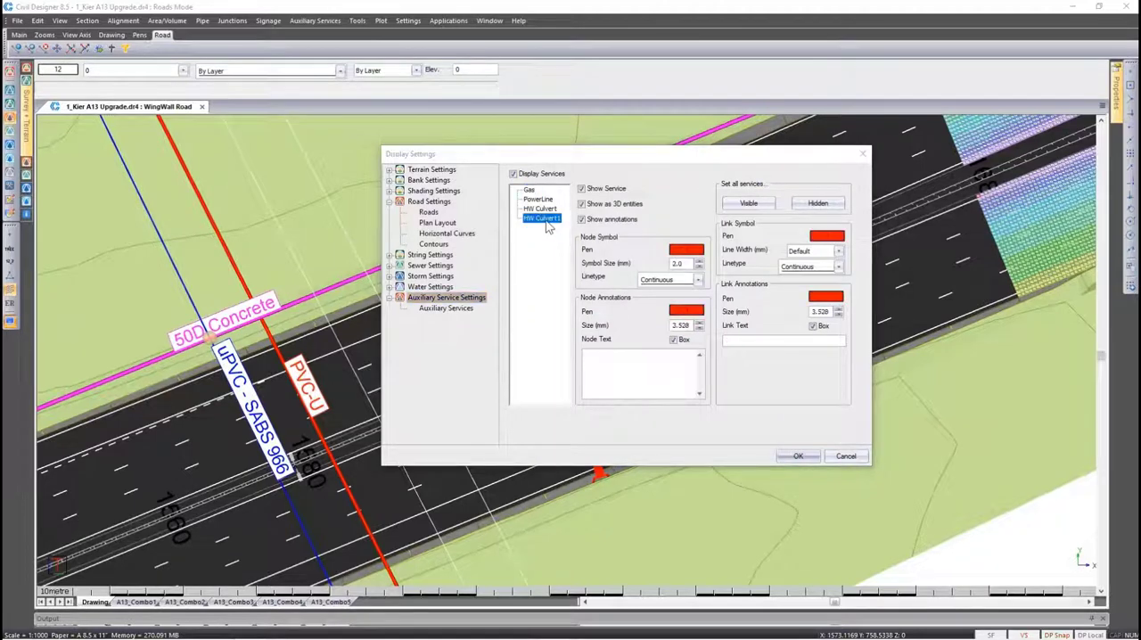
{"action": "left_click", "coordinate": [846, 456]}
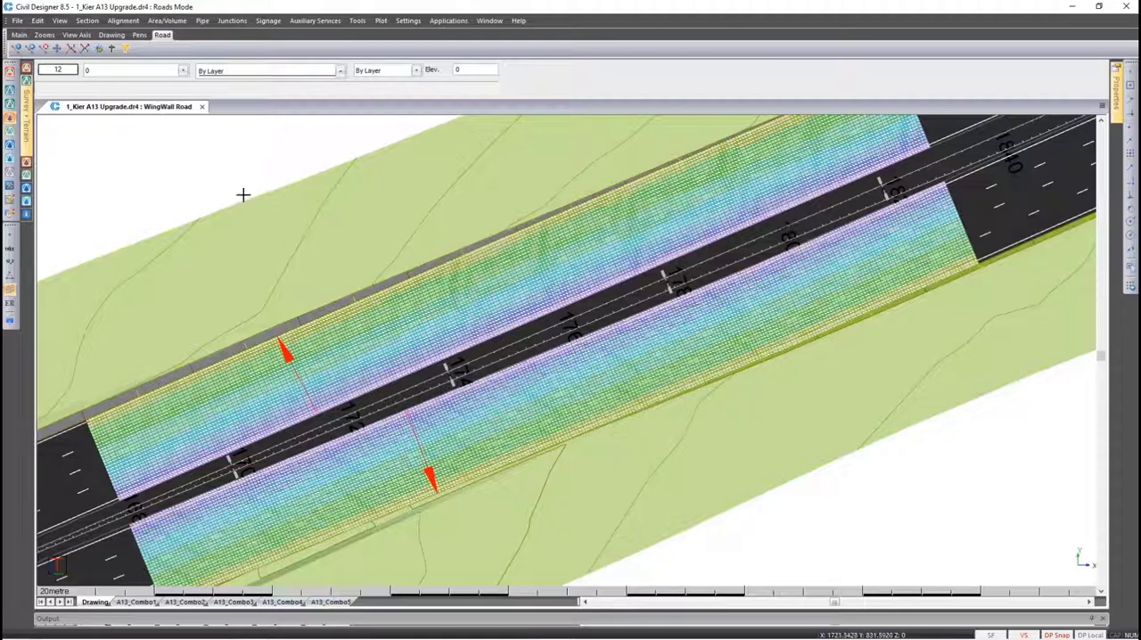
Sort the layers in ascending order and hide the layers _SHEETFLOW_TRANSIENT_0 and _SHEETFLOW_TRANSIENT_1
{"action": "left_click", "coordinate": [162, 73]}
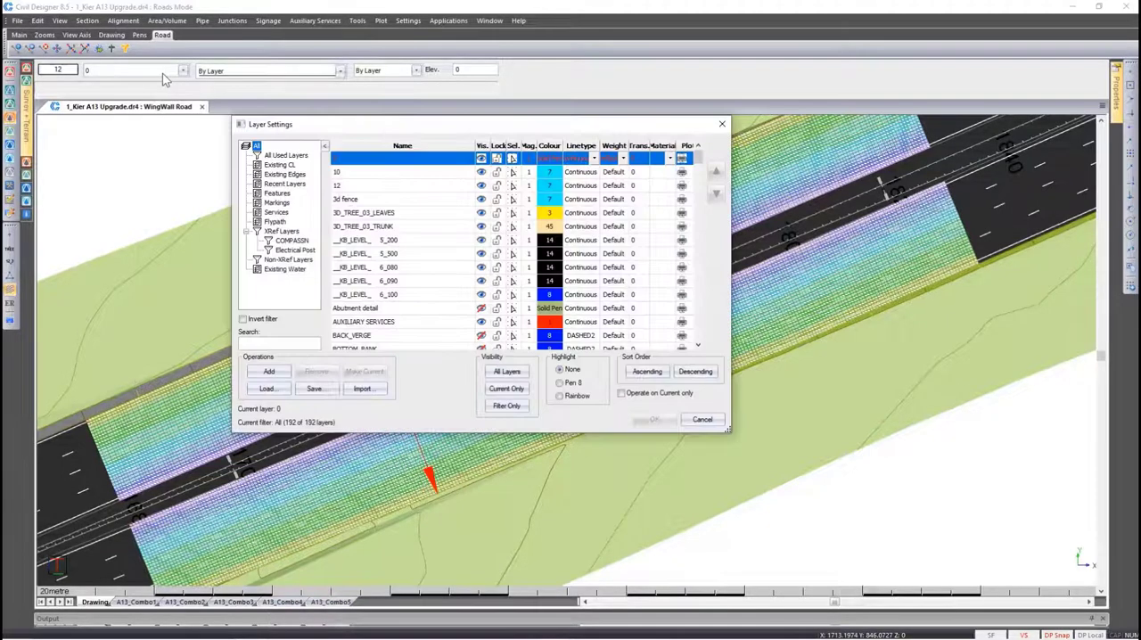
{"action": "left_click", "coordinate": [638, 374]}
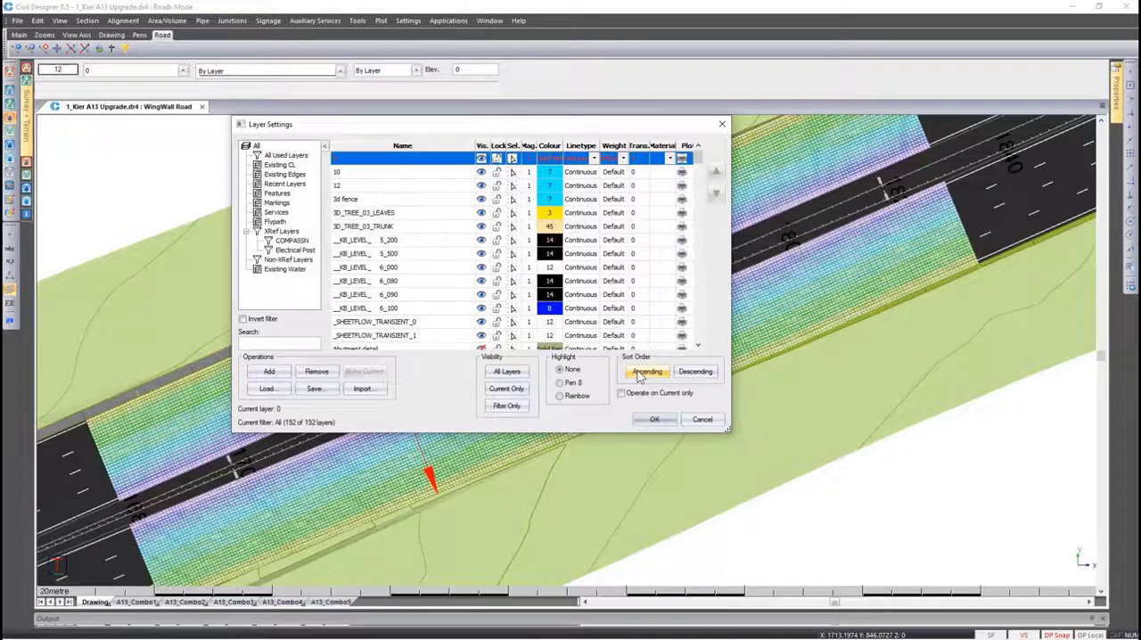
{"action": "left_click", "coordinate": [485, 323]}
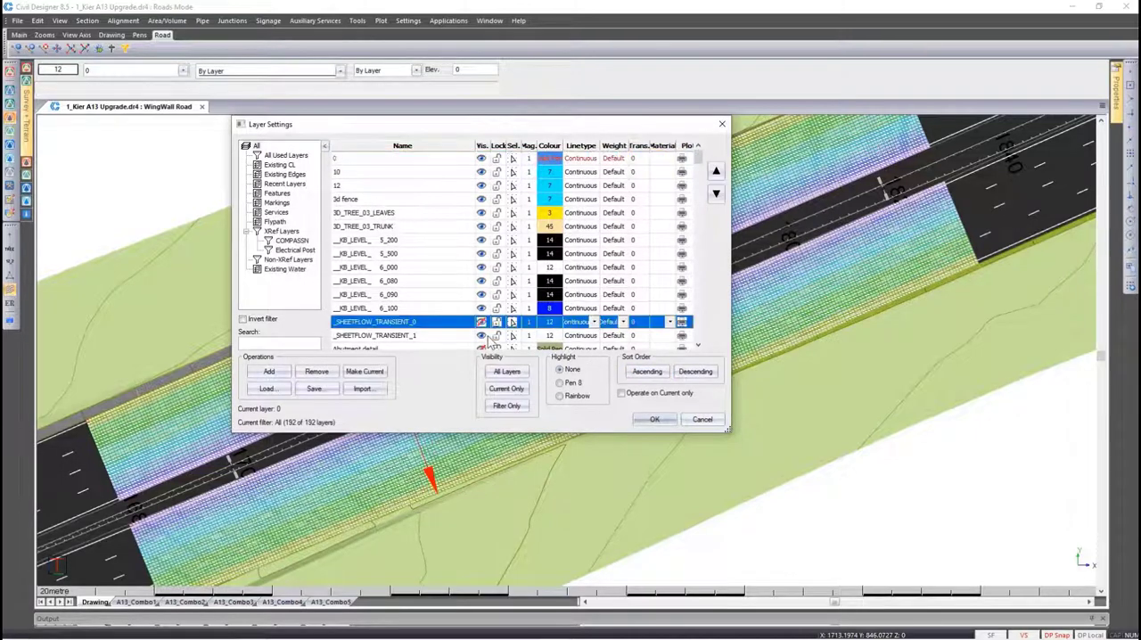
{"action": "left_click", "coordinate": [649, 422]}
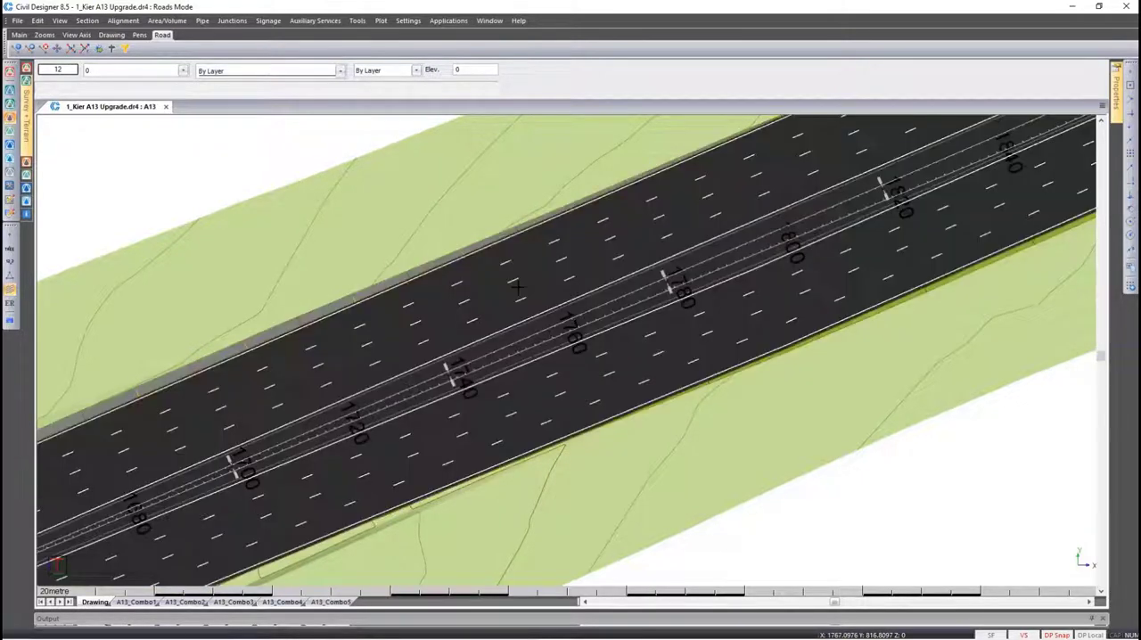
Start a water film thickness analysis for road A13 with the RRL Grid method
{"action": "left_click", "coordinate": [357, 20]}
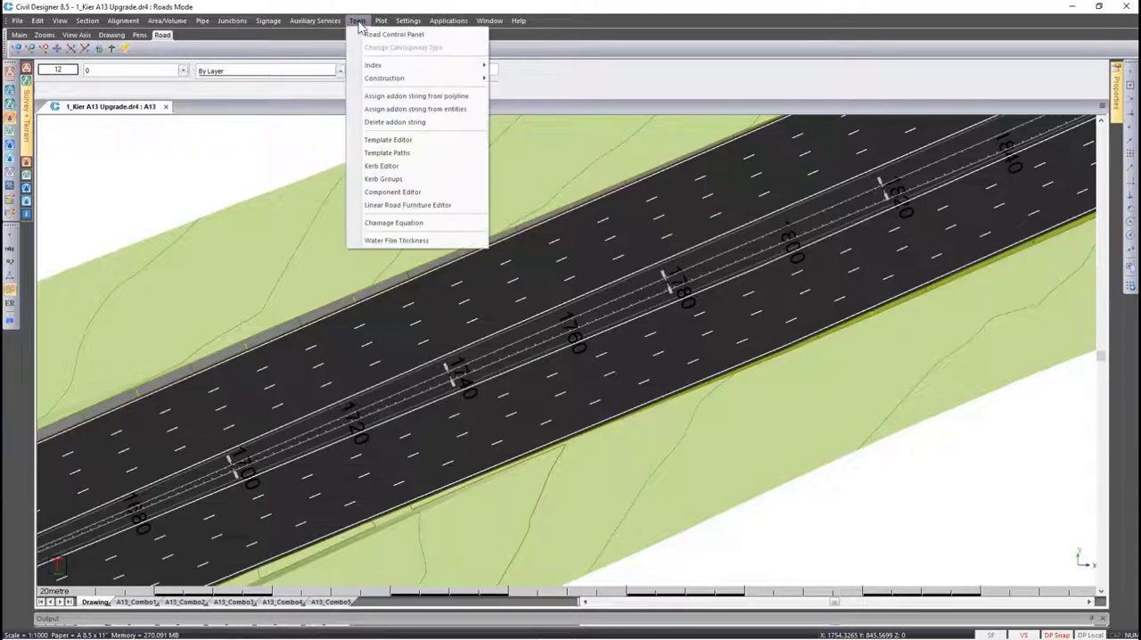
{"action": "left_click", "coordinate": [425, 242]}
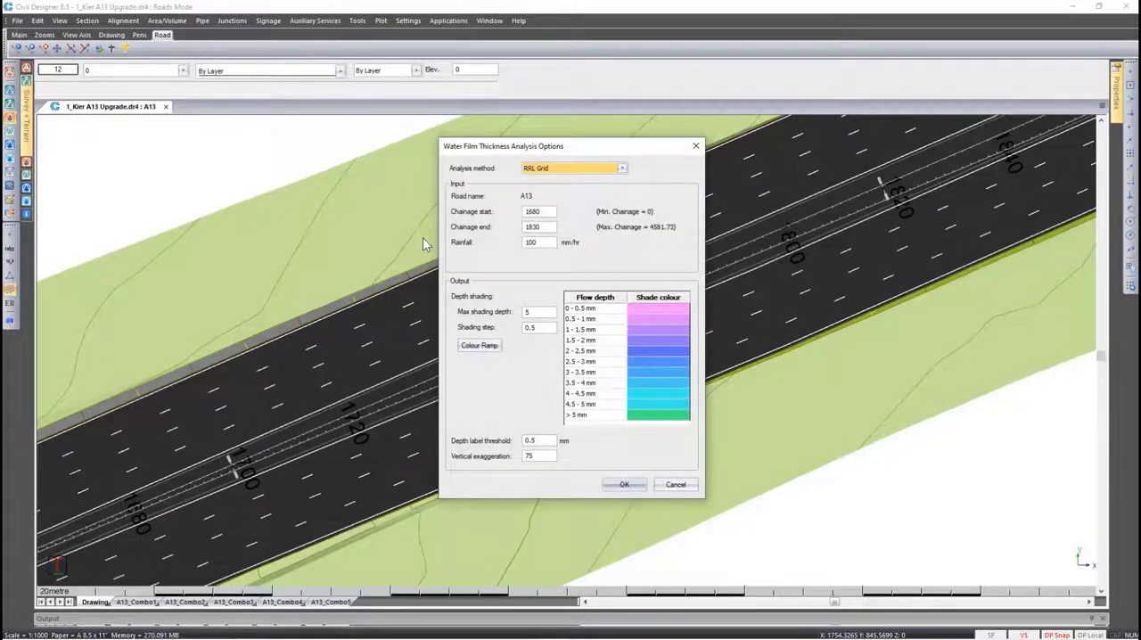
{"action": "left_click", "coordinate": [538, 169]}
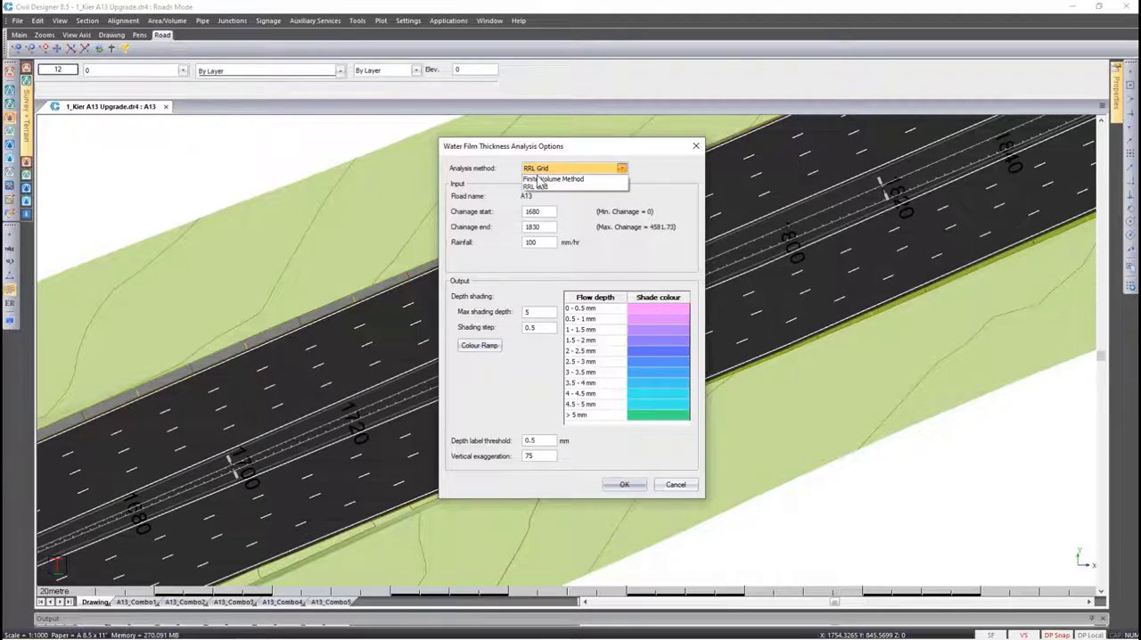
{"action": "left_click", "coordinate": [540, 188]}
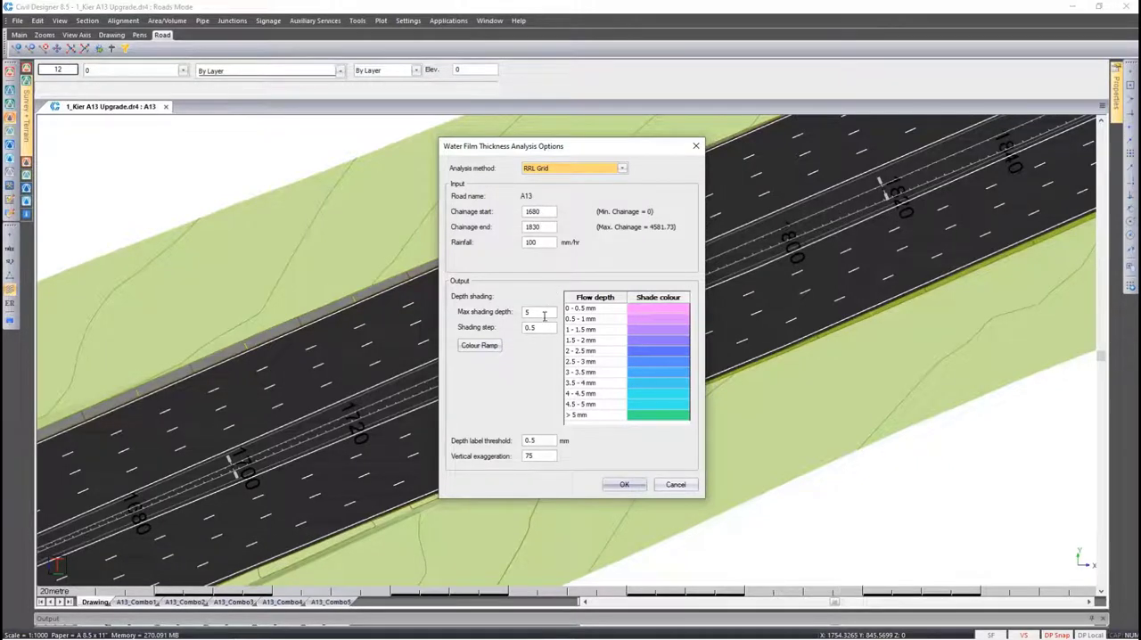
Set the depth shading to a step of 1 and a maximum shading depth of 10
{"action": "double_click", "coordinate": [543, 327]}
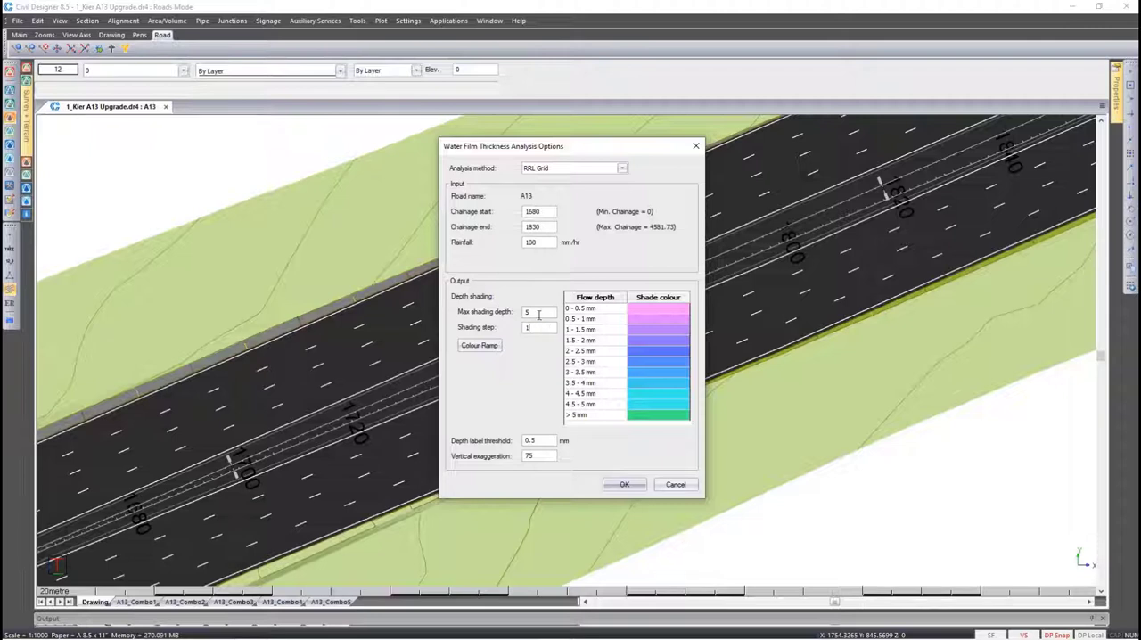
{"action": "double_click", "coordinate": [537, 312]}
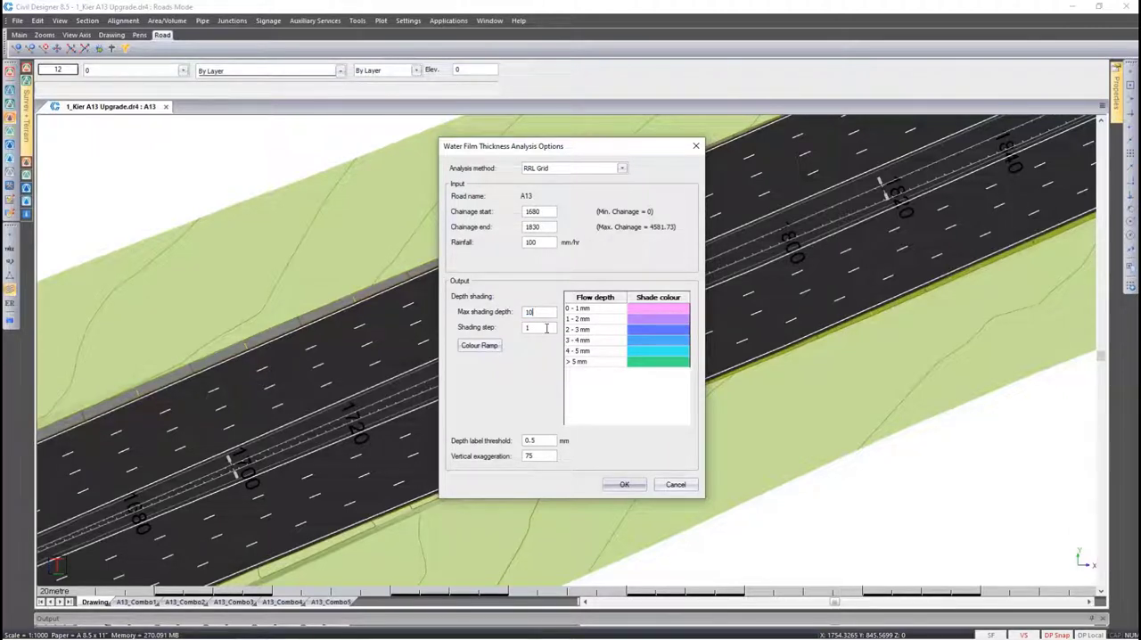
{"action": "left_click", "coordinate": [547, 327]}
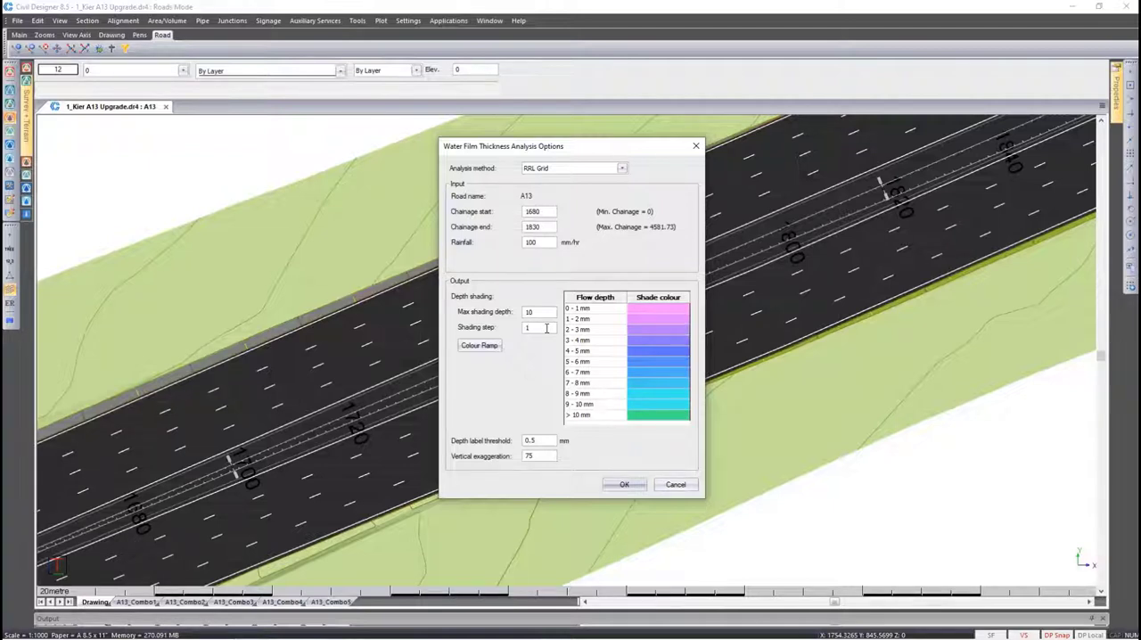
Review the colour ramp settings and the end pen's colour palette, and close both without changes
{"action": "left_click", "coordinate": [480, 345]}
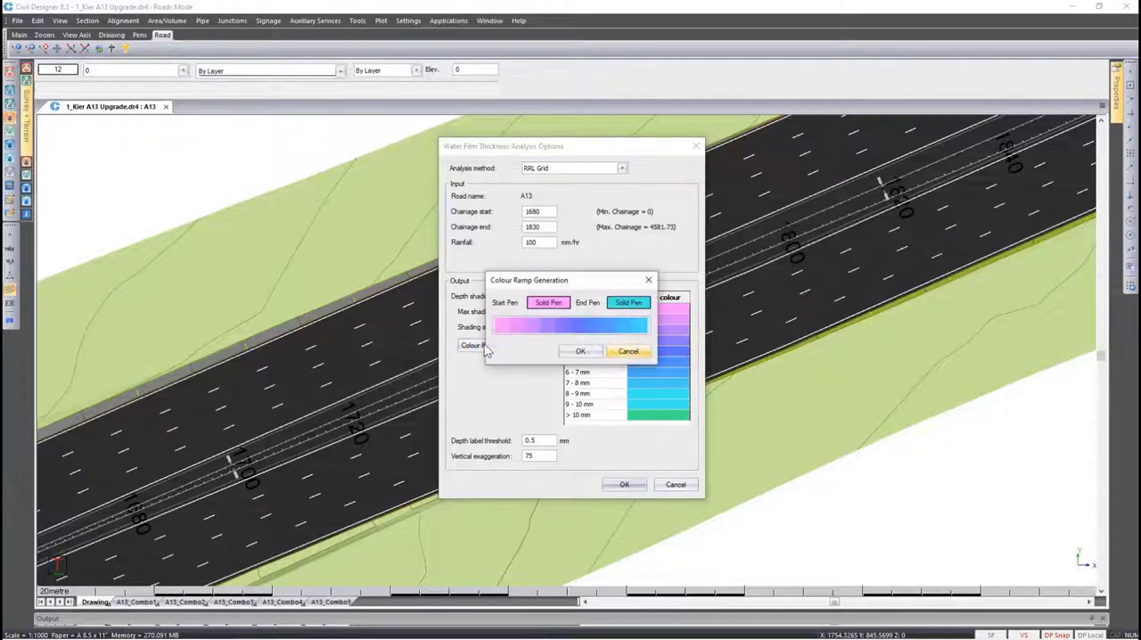
{"action": "left_click", "coordinate": [627, 303]}
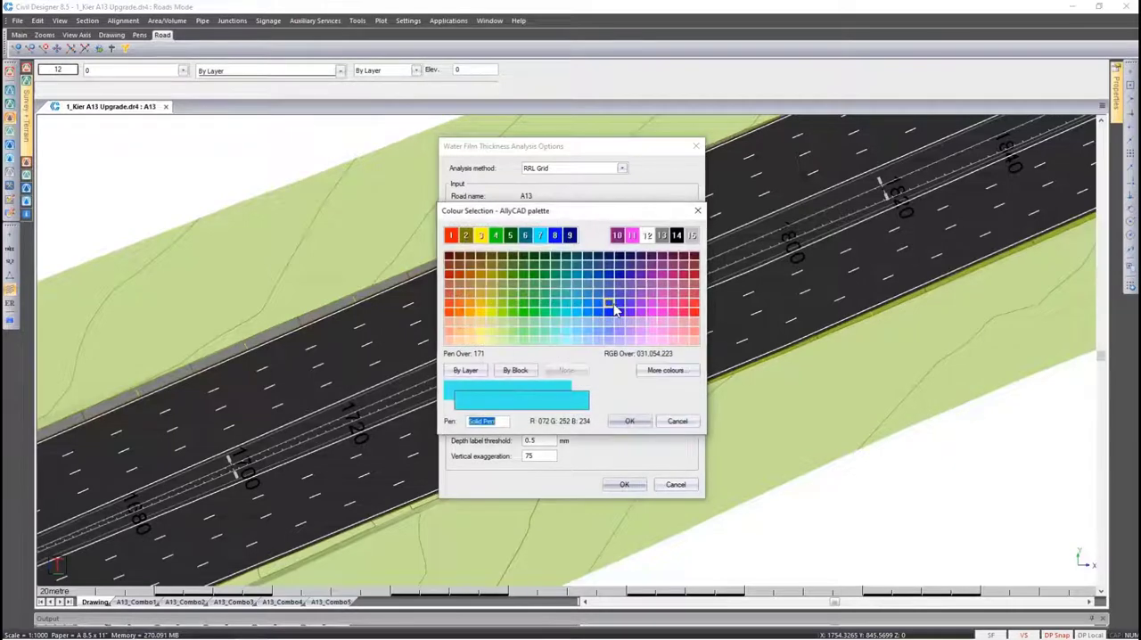
{"action": "left_click", "coordinate": [675, 422]}
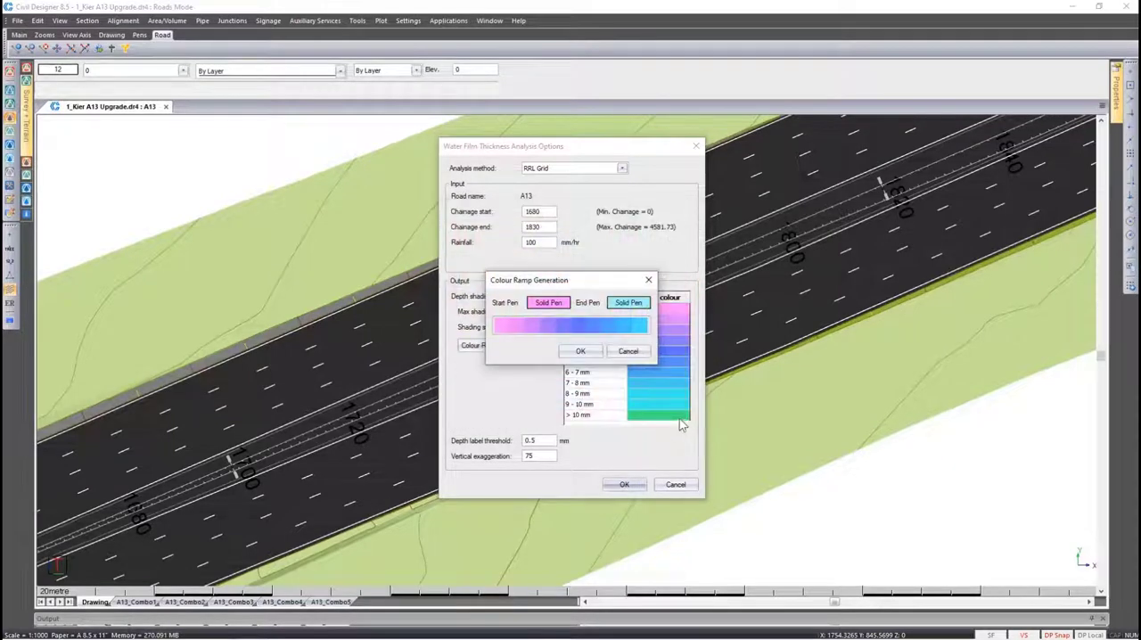
{"action": "left_click", "coordinate": [628, 351]}
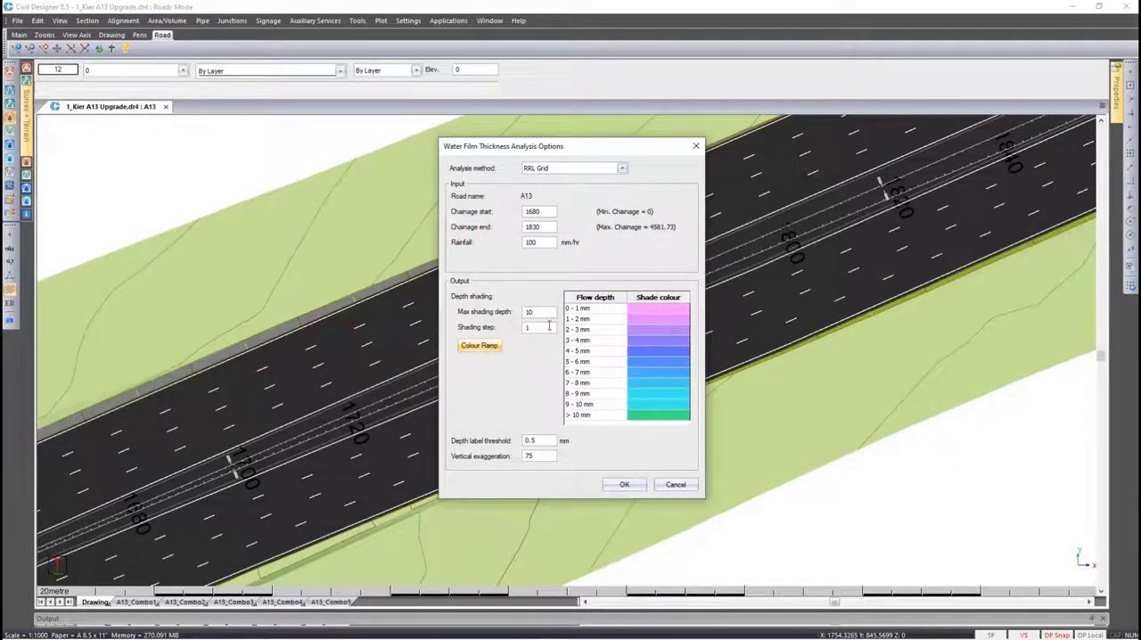
Set the maximum shading depth to 5 and the shading step to 0.5, and run the water film thickness analysis
{"action": "double_click", "coordinate": [540, 313]}
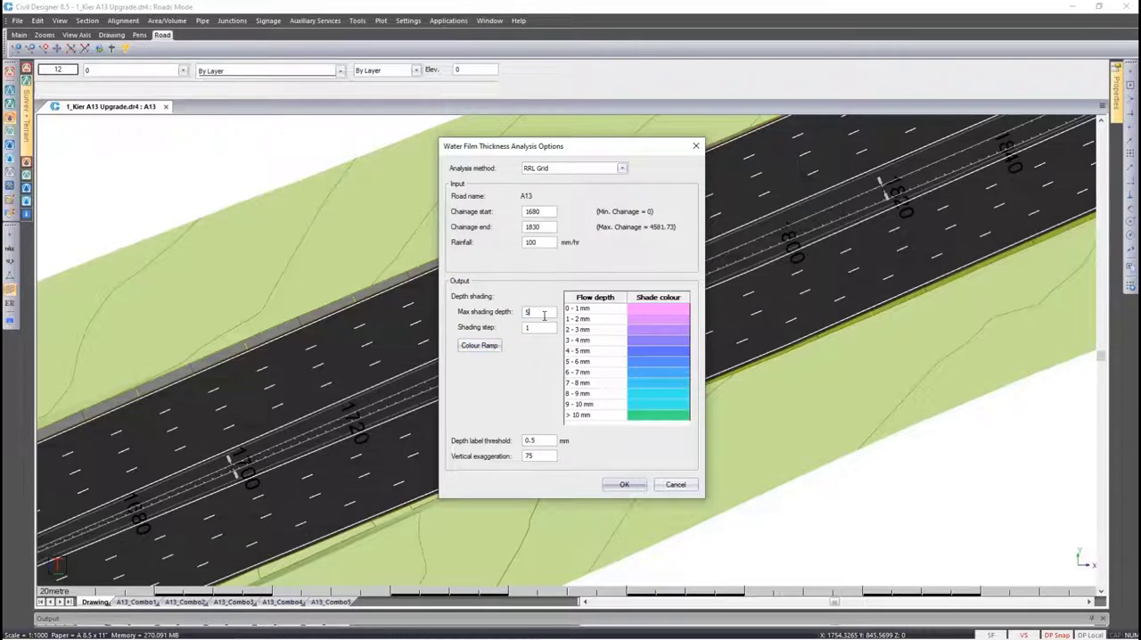
{"action": "double_click", "coordinate": [545, 328]}
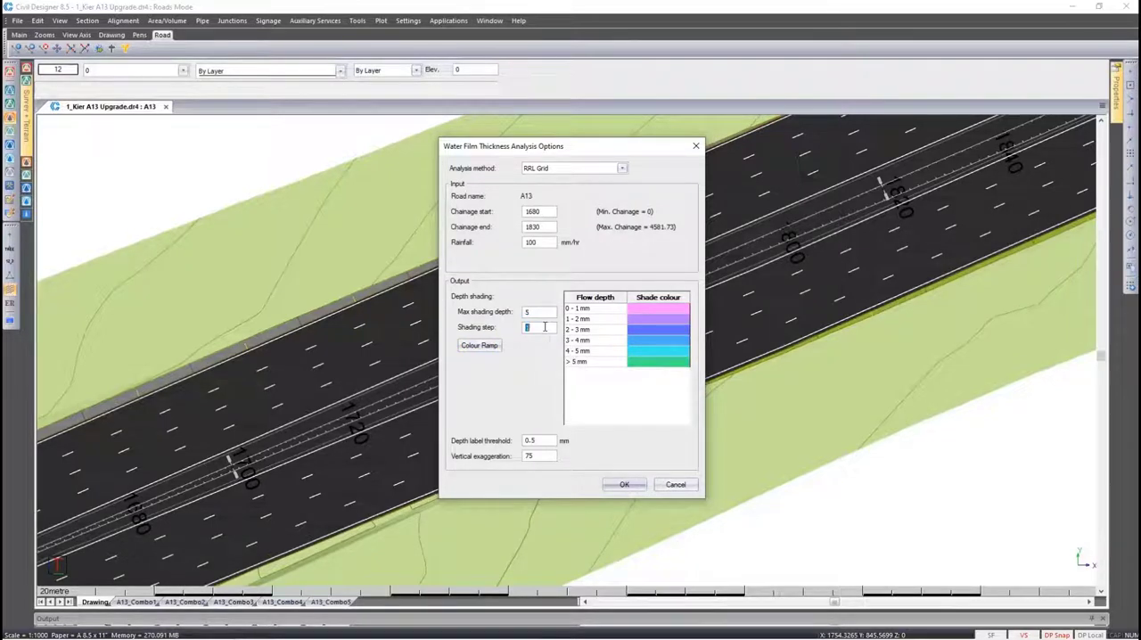
{"action": "type", "text": "0.5"}
{"action": "left_click", "coordinate": [540, 438]}
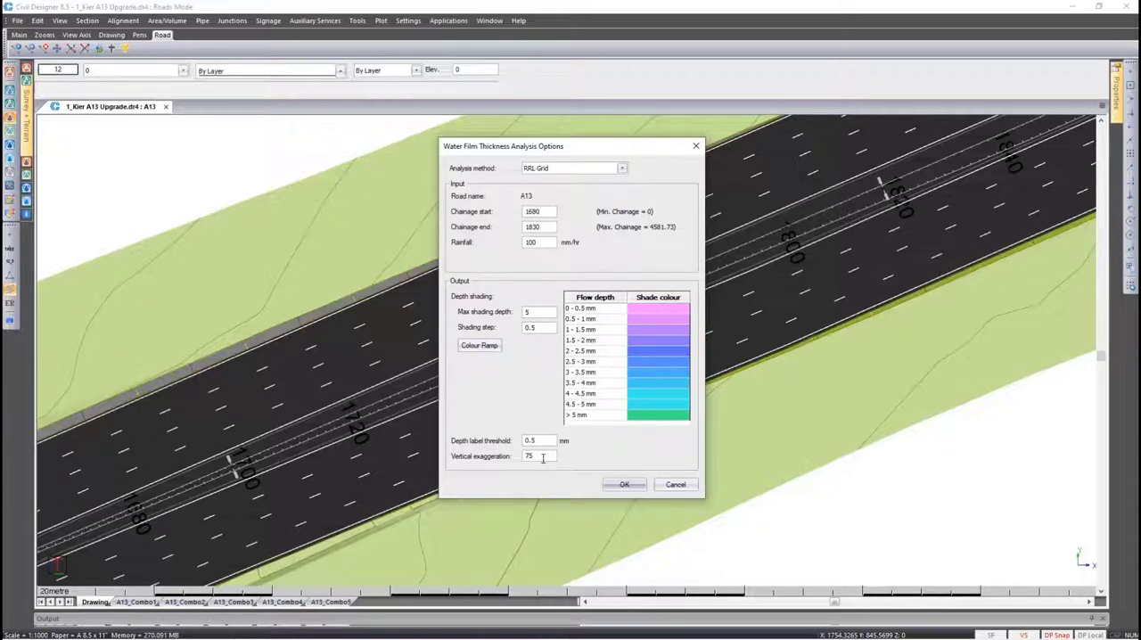
{"action": "left_click", "coordinate": [622, 484]}
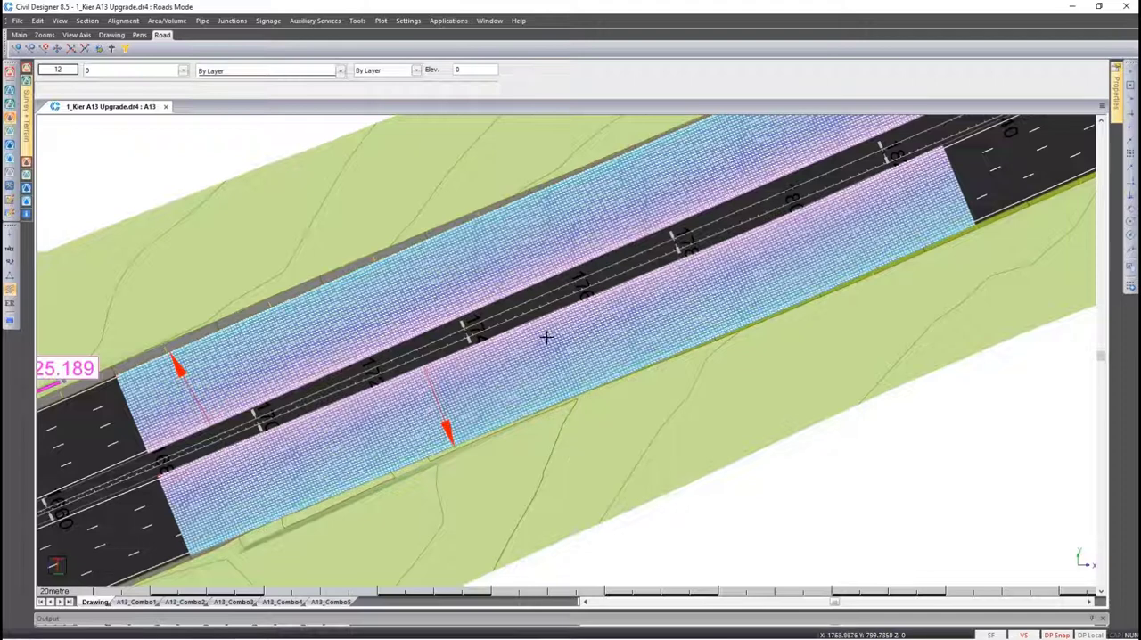
Disable textures in the system's render view settings and apply the change
{"action": "left_click", "coordinate": [411, 22]}
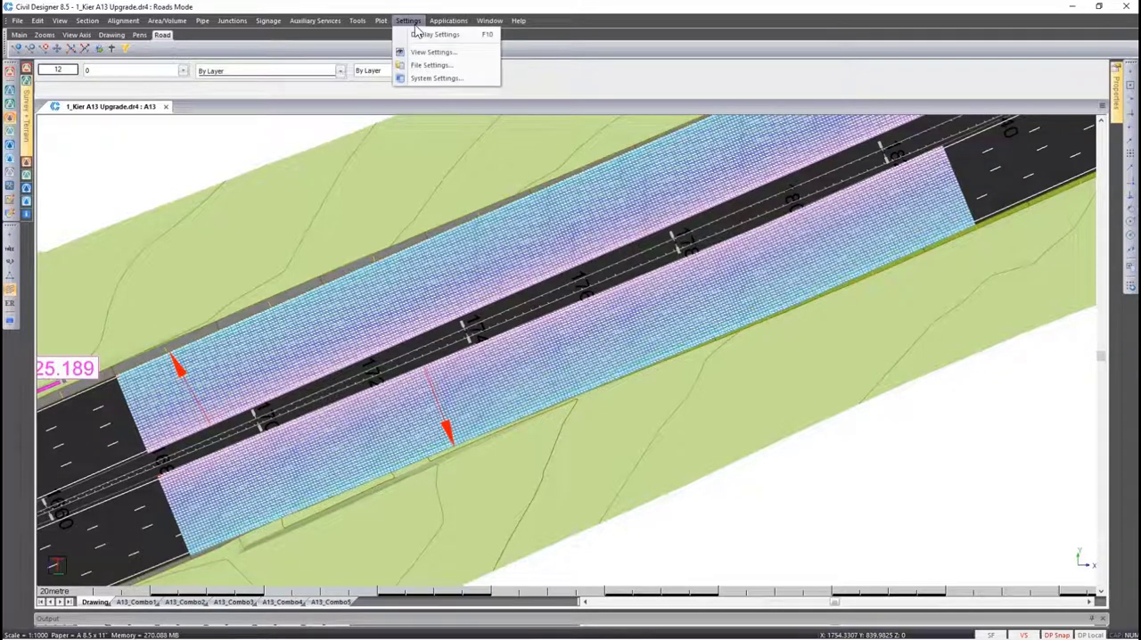
{"action": "left_click", "coordinate": [436, 78]}
{"action": "left_click", "coordinate": [463, 273]}
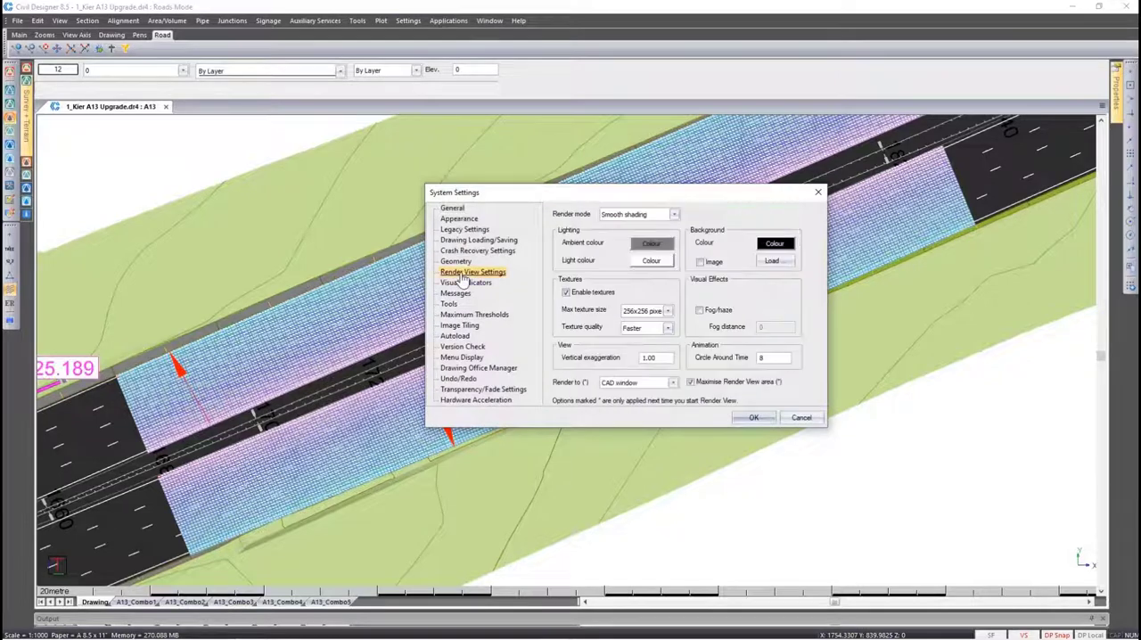
{"action": "left_click", "coordinate": [566, 292]}
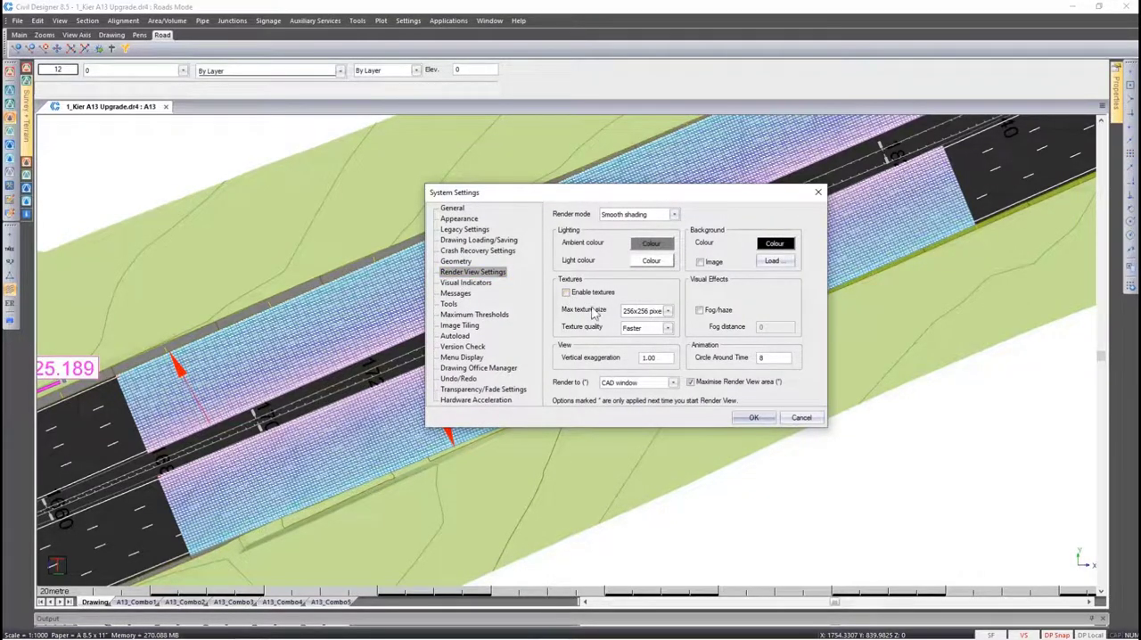
{"action": "left_click", "coordinate": [751, 418]}
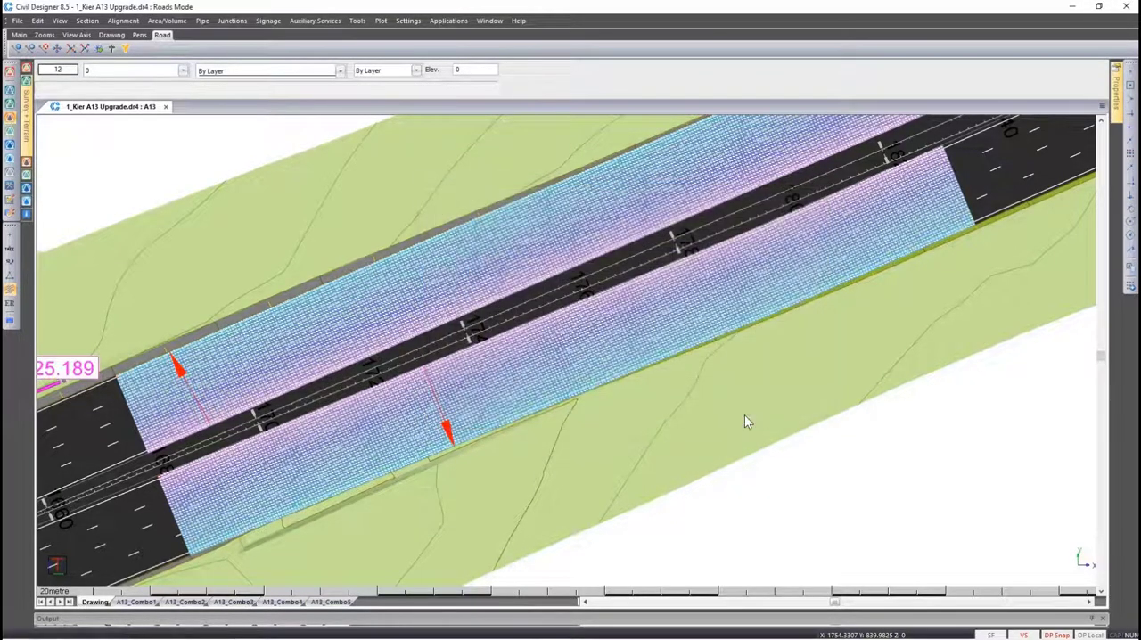
Show the road in Render View and start a fly-along of the road entity at 100 km/h
{"action": "right_click", "coordinate": [558, 294]}
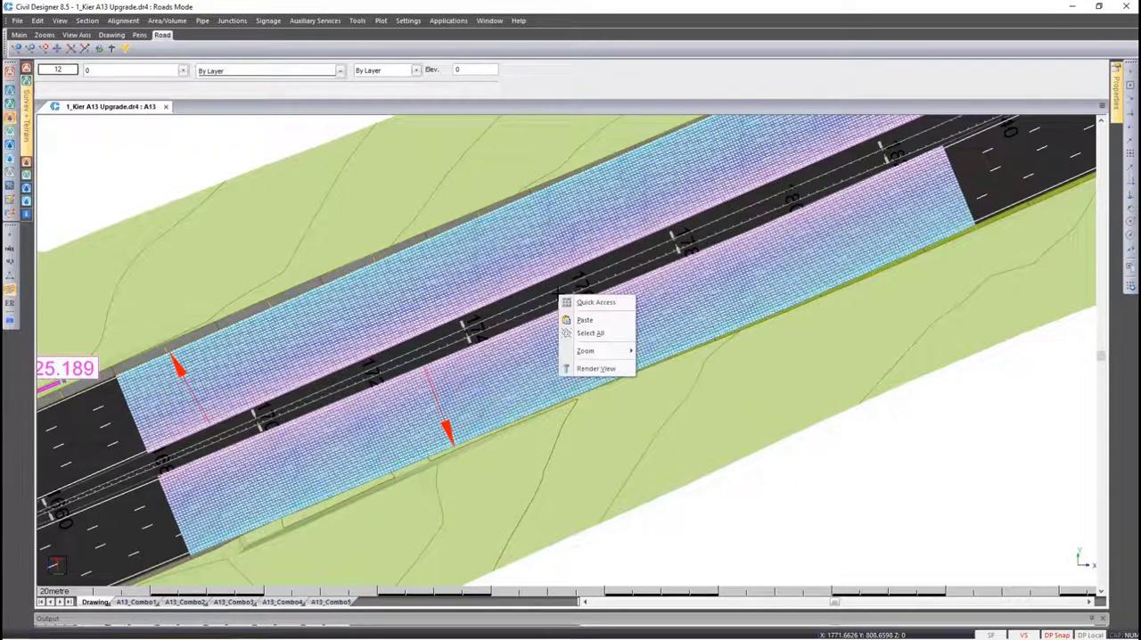
{"action": "left_click", "coordinate": [592, 370]}
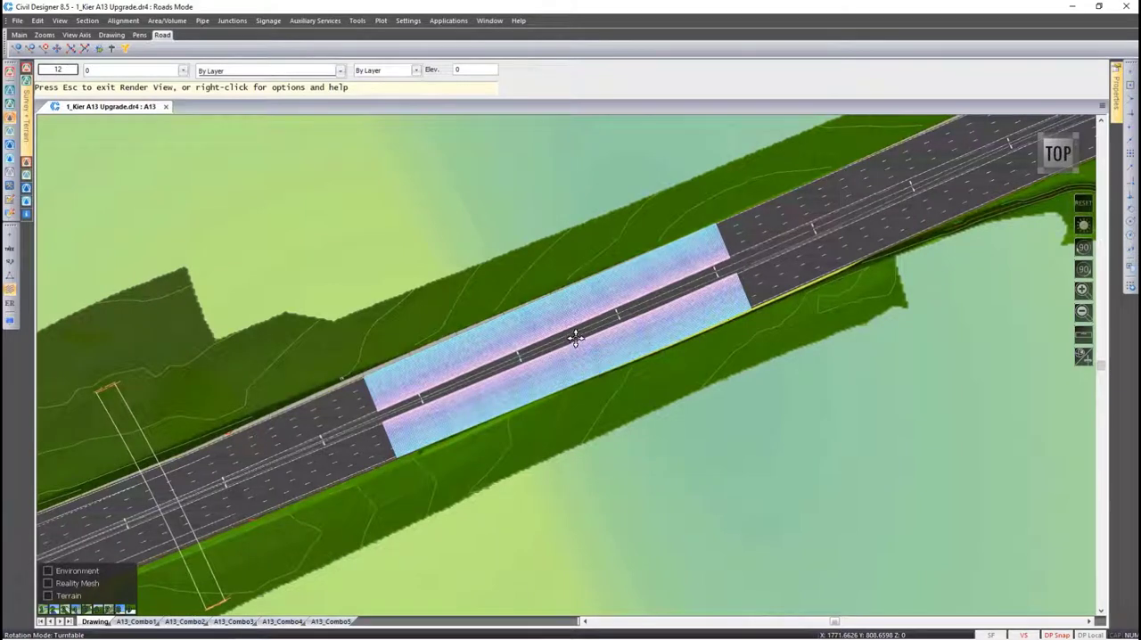
{"action": "right_click", "coordinate": [573, 336]}
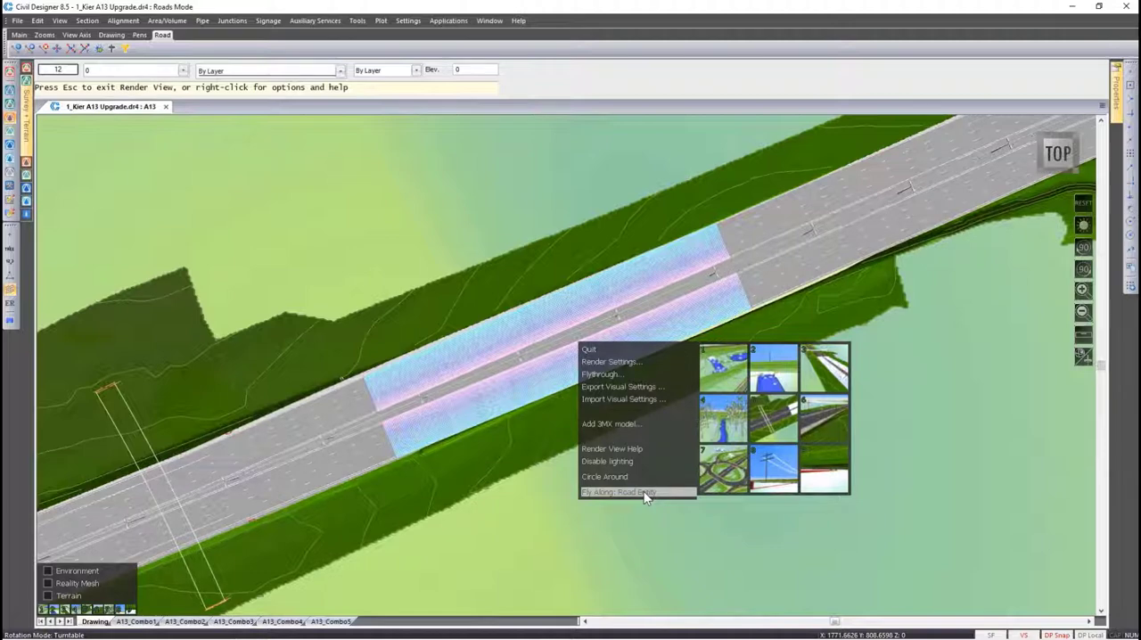
{"action": "left_click", "coordinate": [643, 491]}
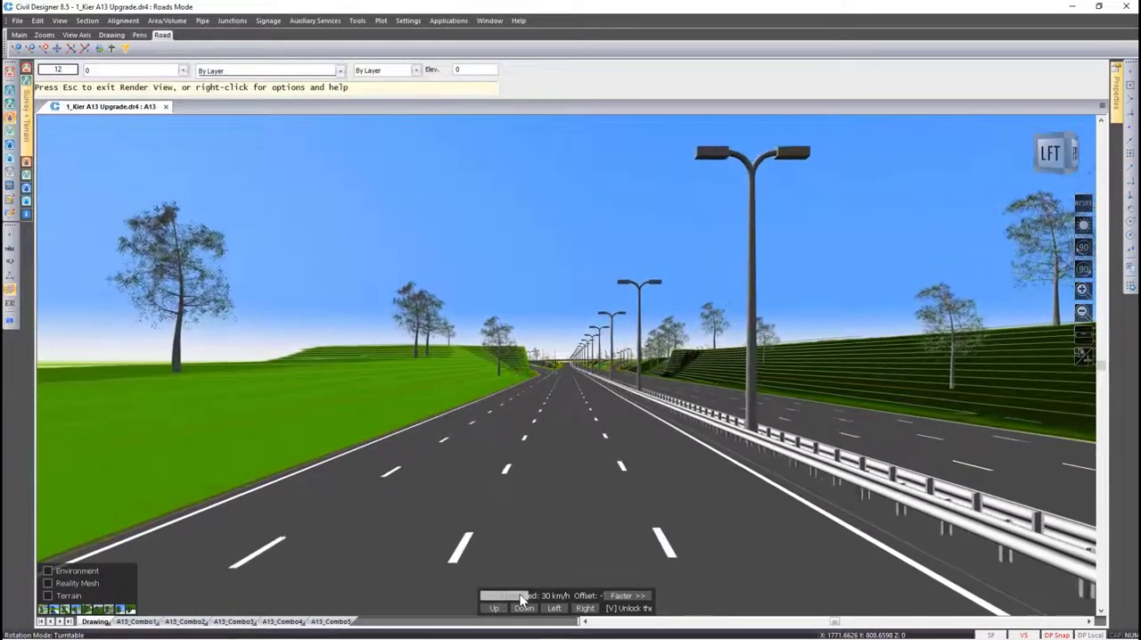
{"action": "left_click", "coordinate": [619, 600]}
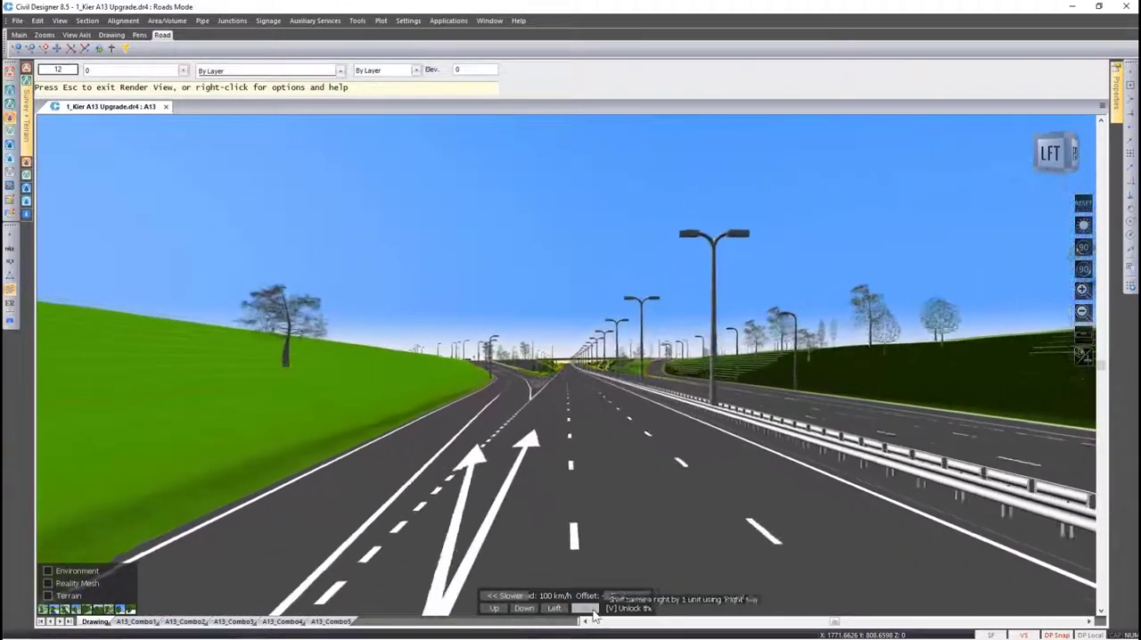
Open the render environment settings and switch the preset to Dawn, Cloudy and Sunset in turn
{"action": "left_click", "coordinate": [48, 571]}
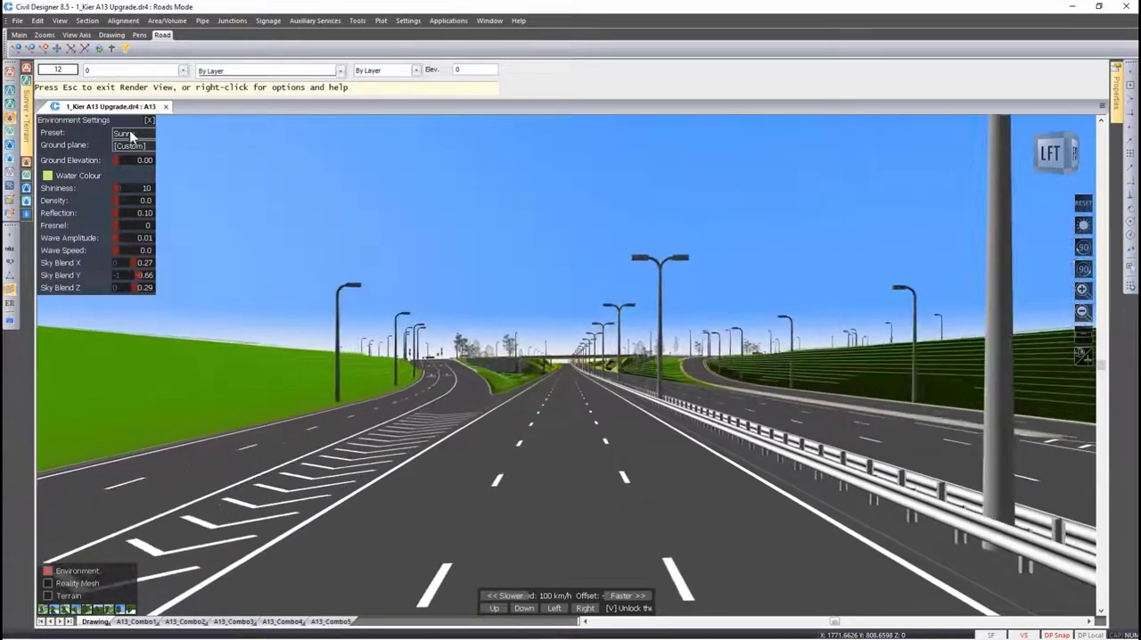
{"action": "left_click", "coordinate": [132, 133]}
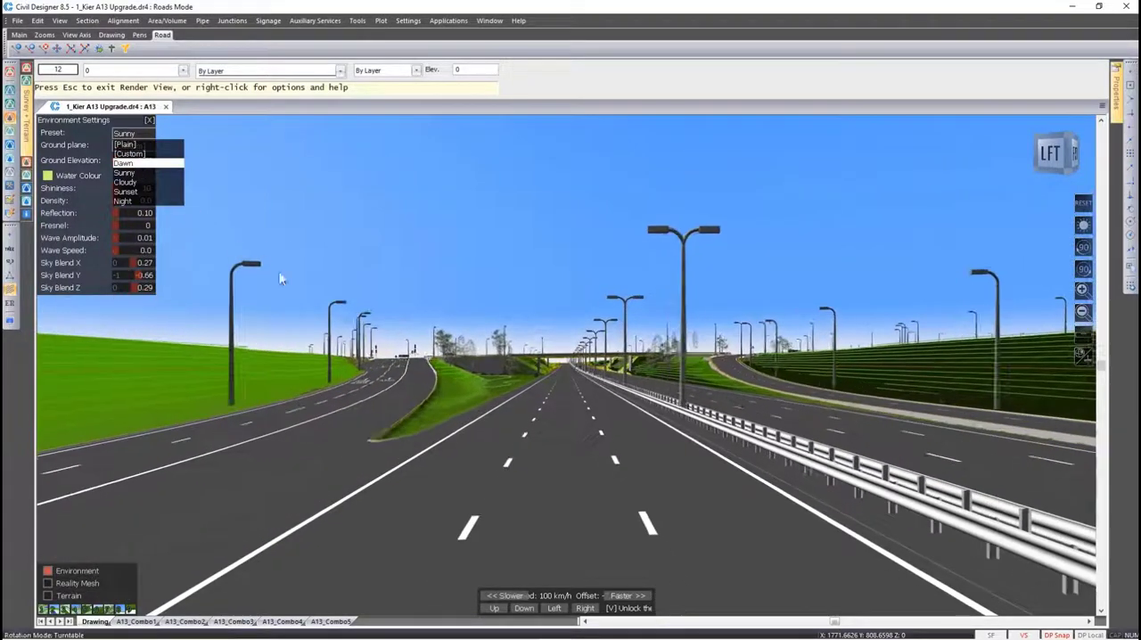
{"action": "left_click", "coordinate": [124, 163]}
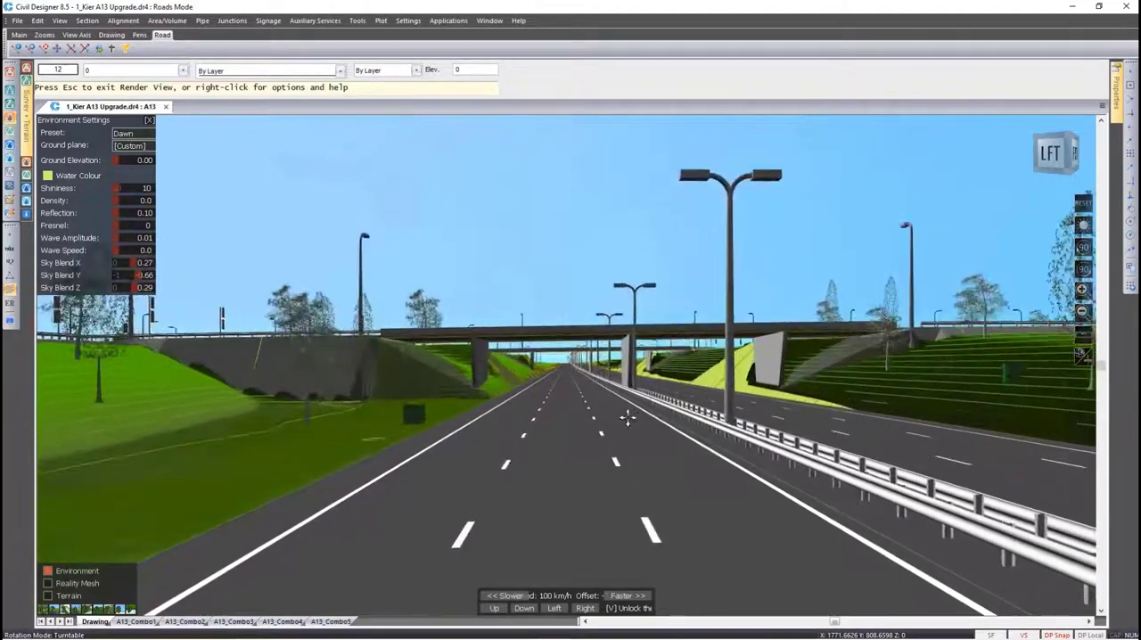
{"action": "left_click", "coordinate": [123, 135]}
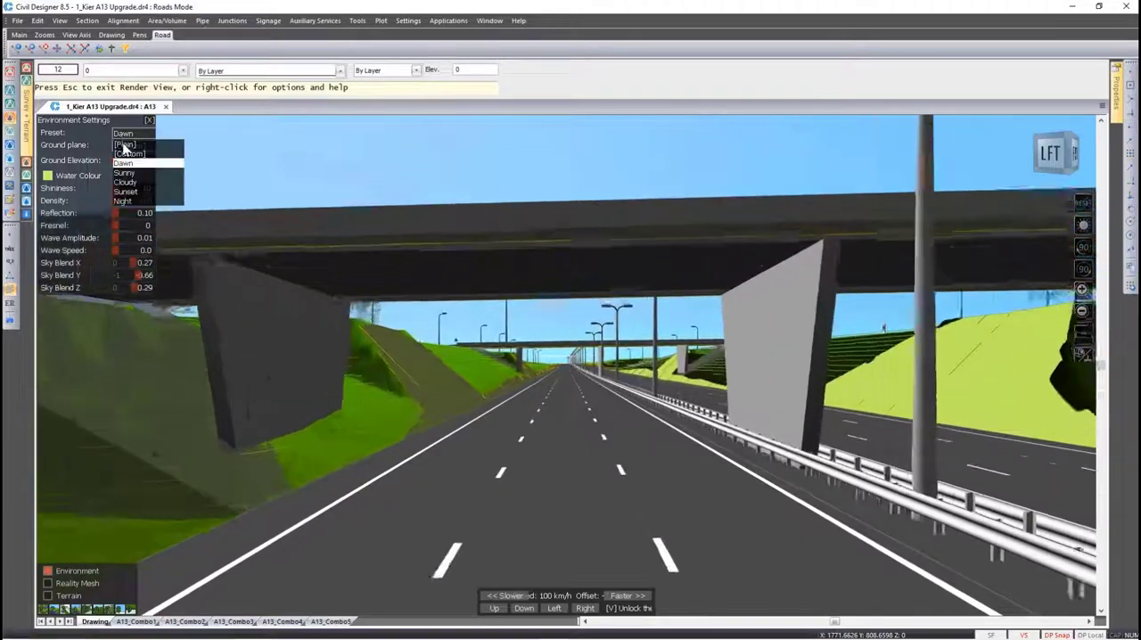
{"action": "left_click", "coordinate": [131, 183]}
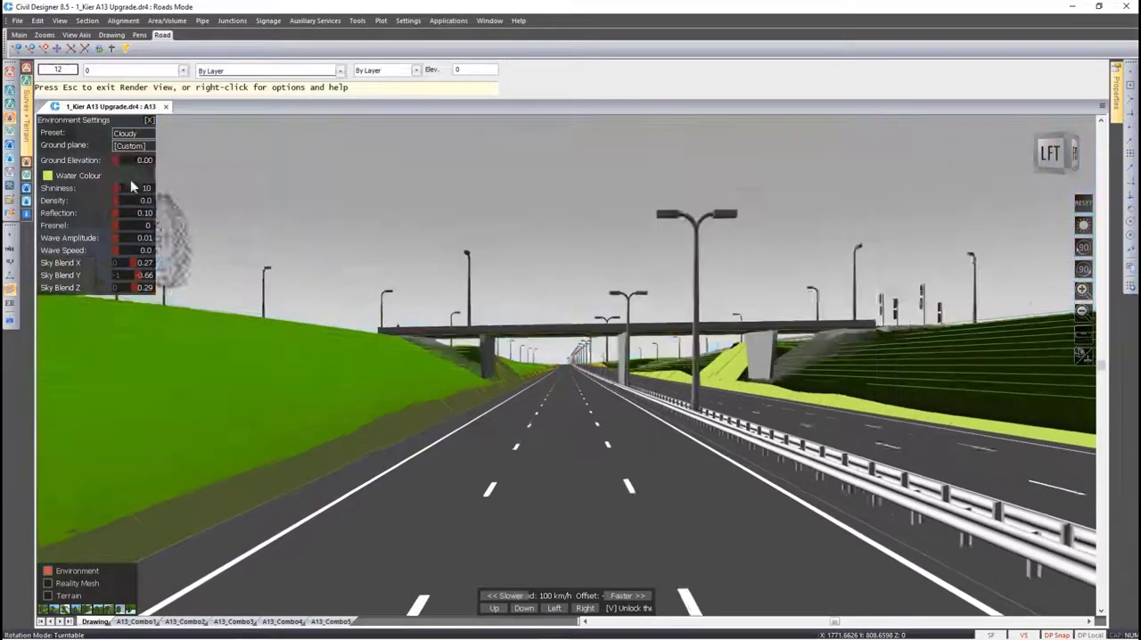
{"action": "left_click", "coordinate": [127, 135]}
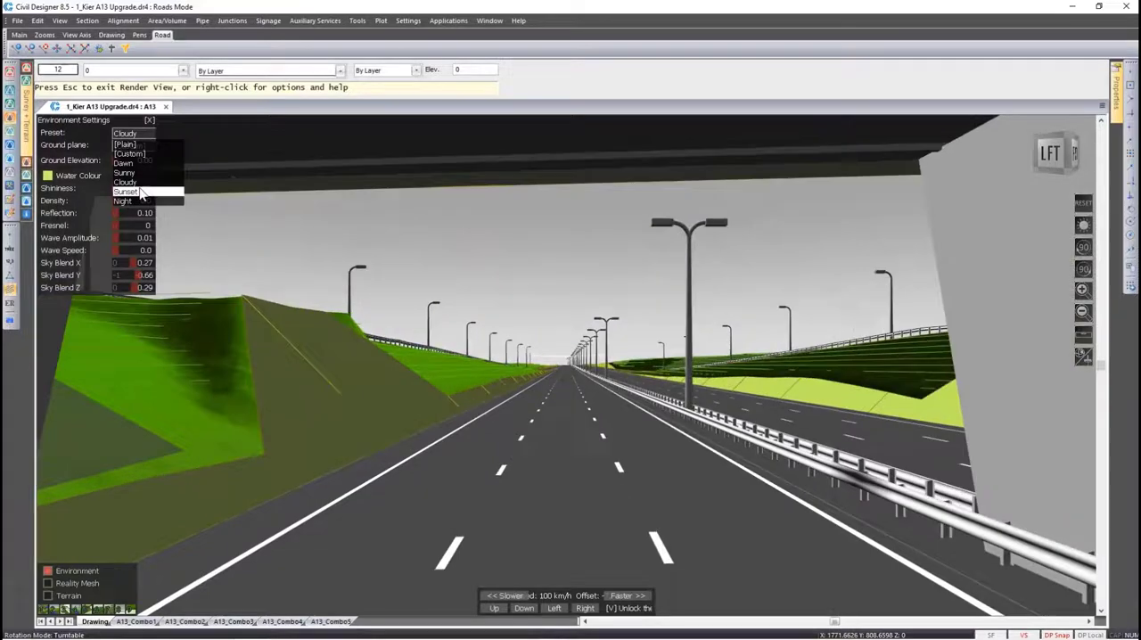
{"action": "left_click", "coordinate": [140, 192]}
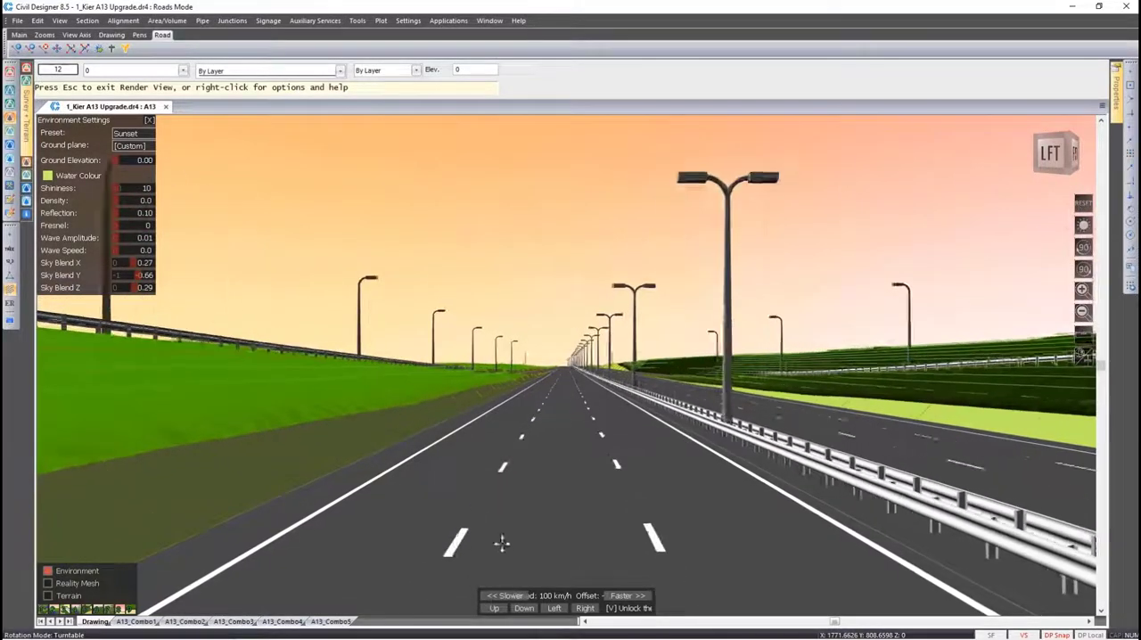
Shift the fly-along viewpoint left across the carriageway and slow it to 50 km/h
{"action": "left_click", "coordinate": [556, 608]}
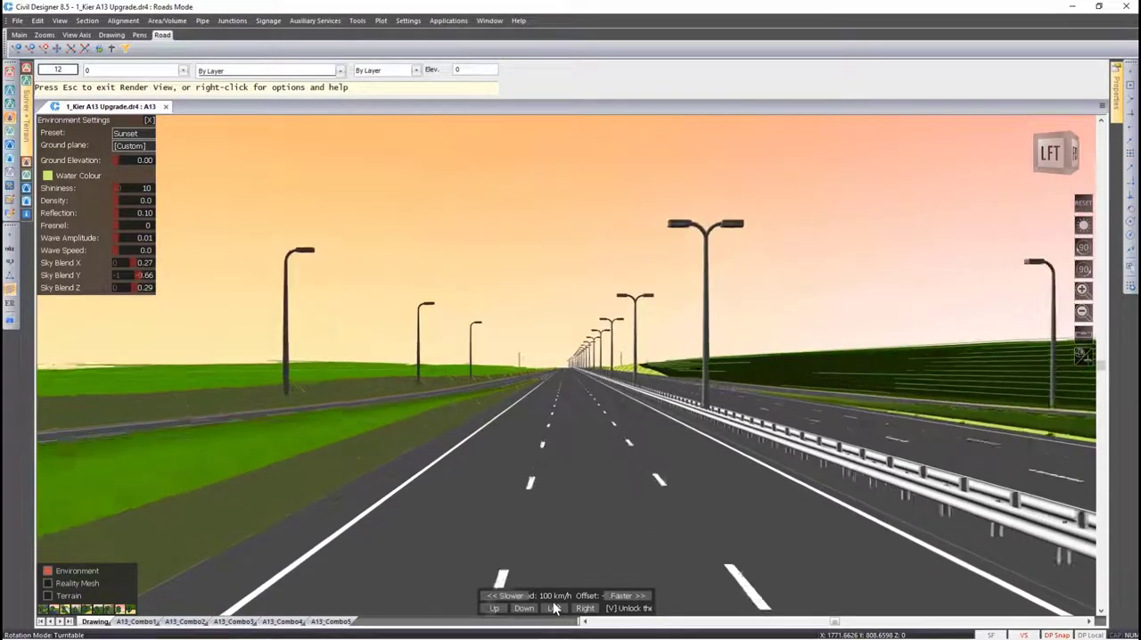
{"action": "left_click", "coordinate": [553, 608]}
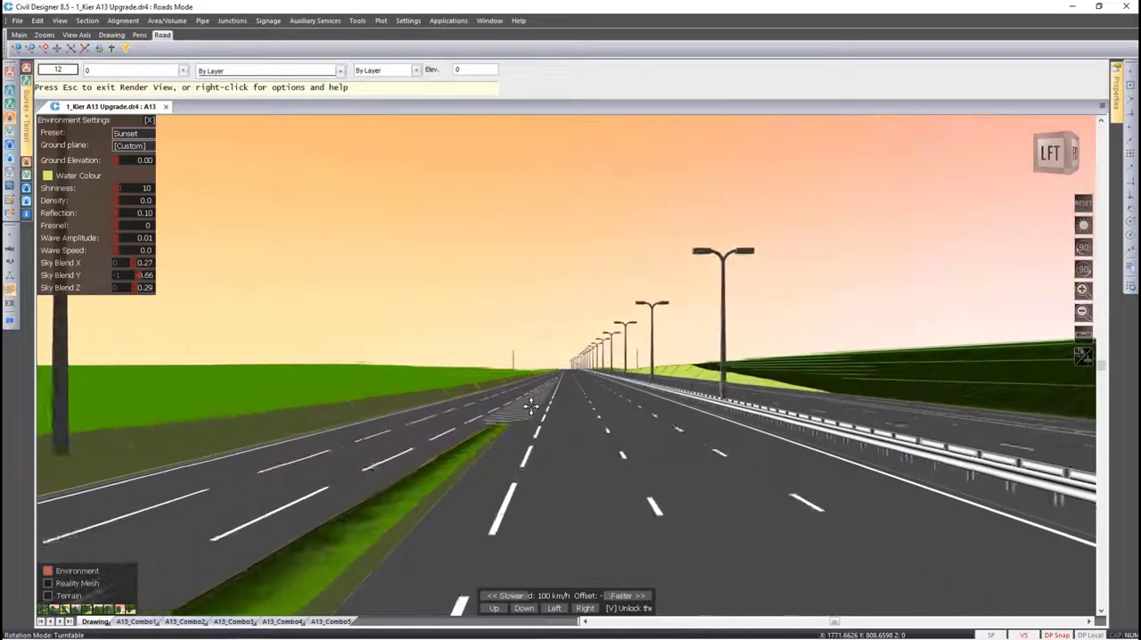
{"action": "left_click", "coordinate": [506, 595]}
{"action": "scroll", "coordinate": [474, 495], "scroll_direction": "down", "scroll_amount": 4}
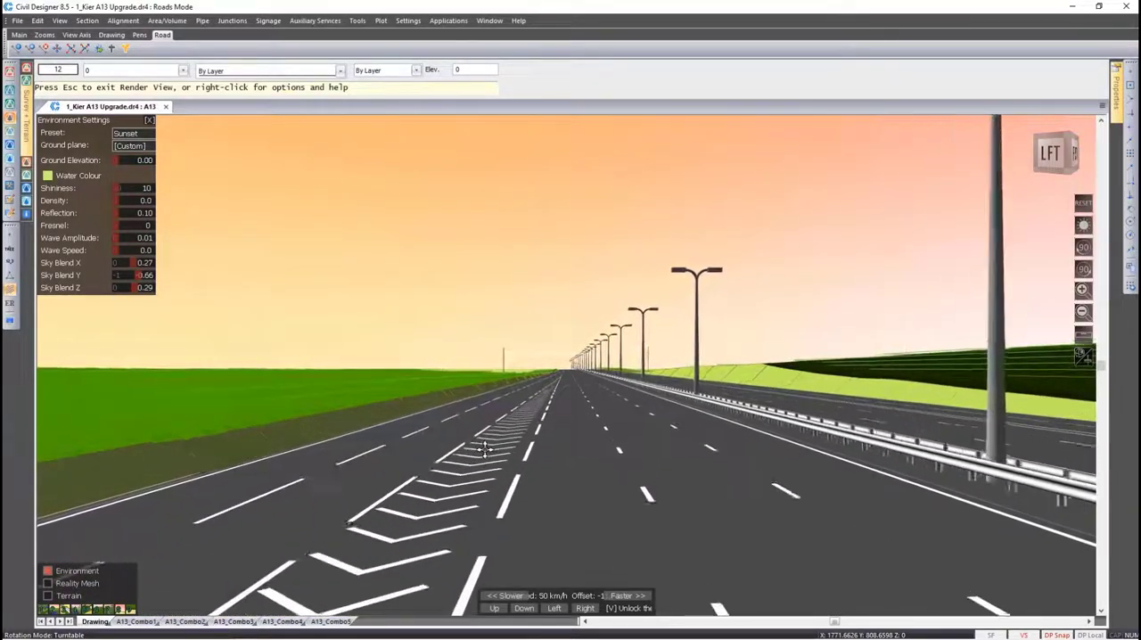
Set the render environment preset to Night
{"action": "left_click", "coordinate": [129, 145]}
{"action": "key", "text": "Return"}
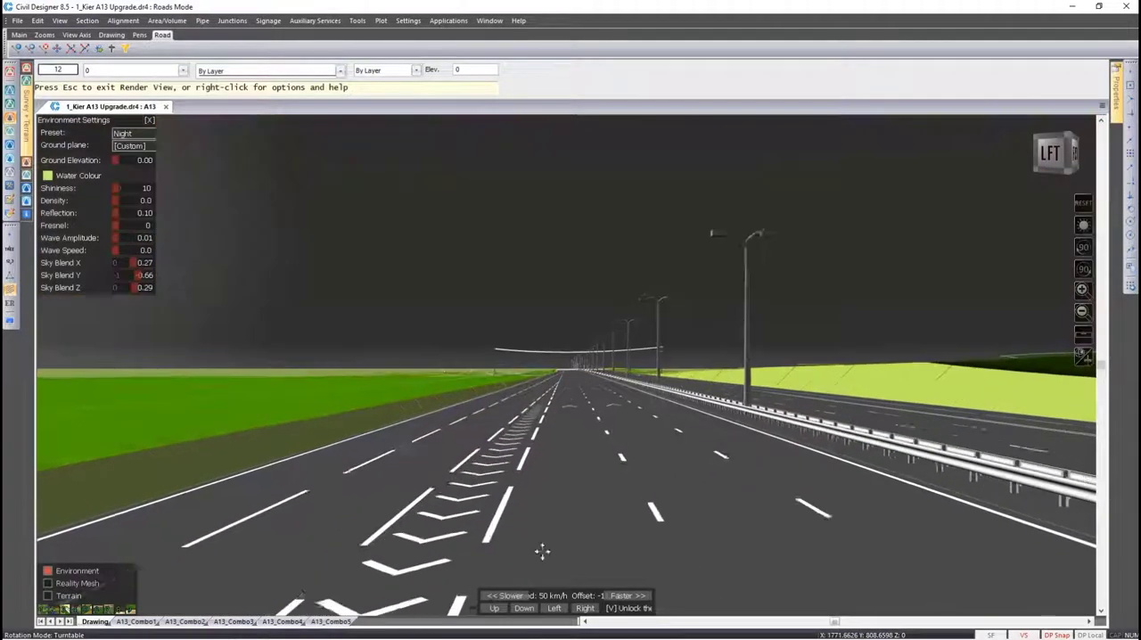
Shift the fly-along viewpoint right across the carriageway, speed it up to 100 km/h and lower it towards the road
{"action": "left_click", "coordinate": [582, 608]}
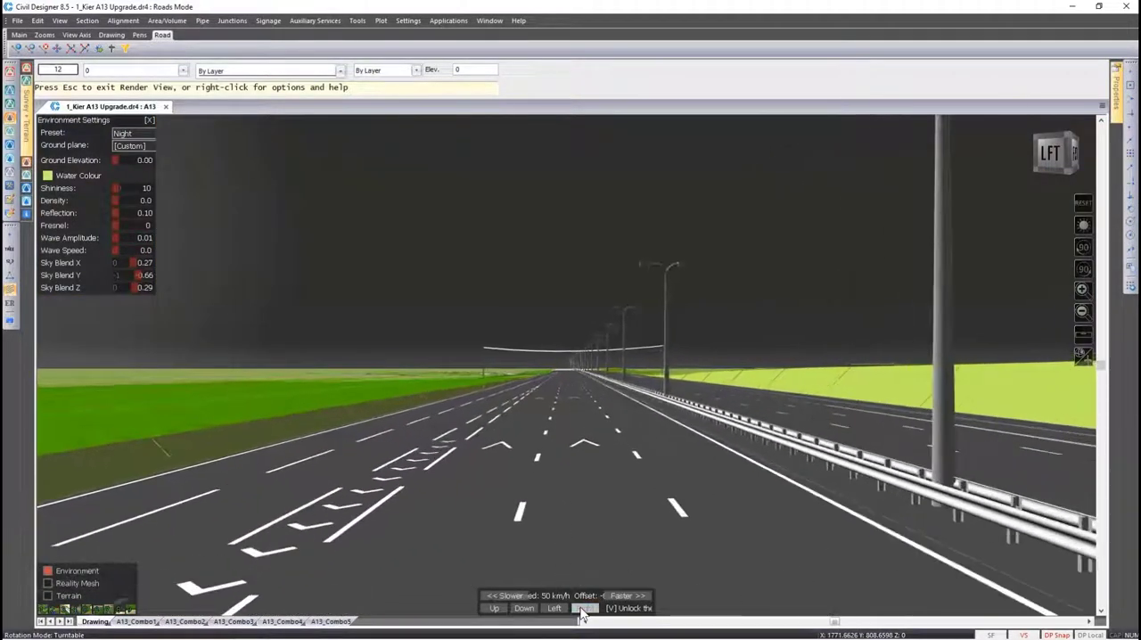
{"action": "scroll", "coordinate": [563, 520], "scroll_direction": "up", "scroll_amount": 3}
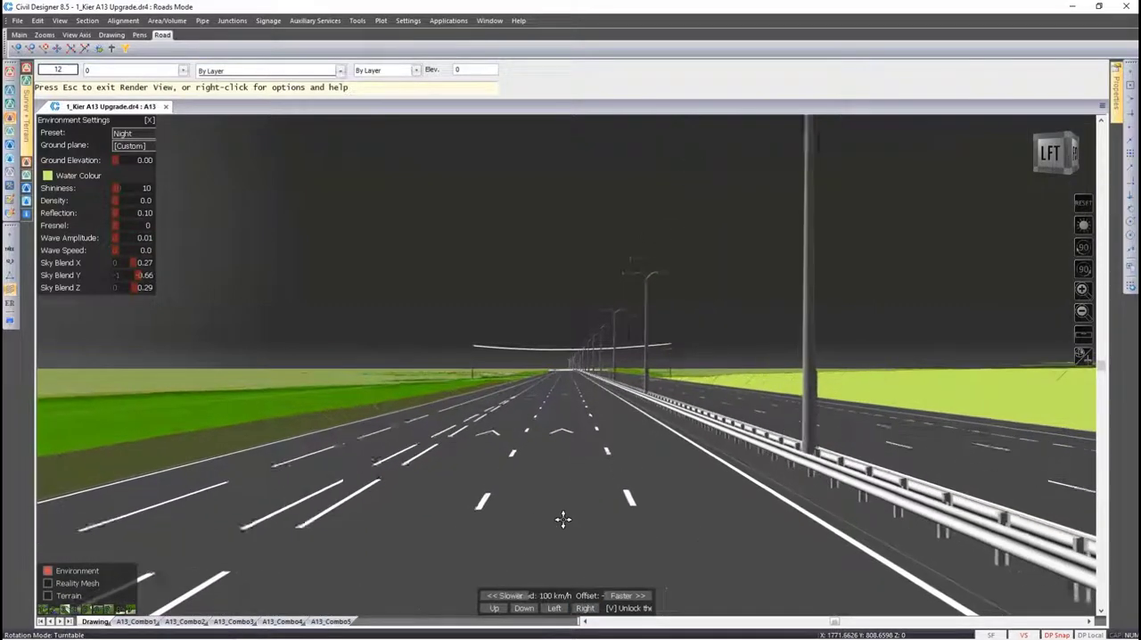
{"action": "key", "text": "Down"}
{"action": "key", "text": "Down"}
{"action": "key", "text": "Down"}
{"action": "key", "text": "Down"}
{"action": "key", "text": "Down"}
{"action": "key", "text": "Down"}
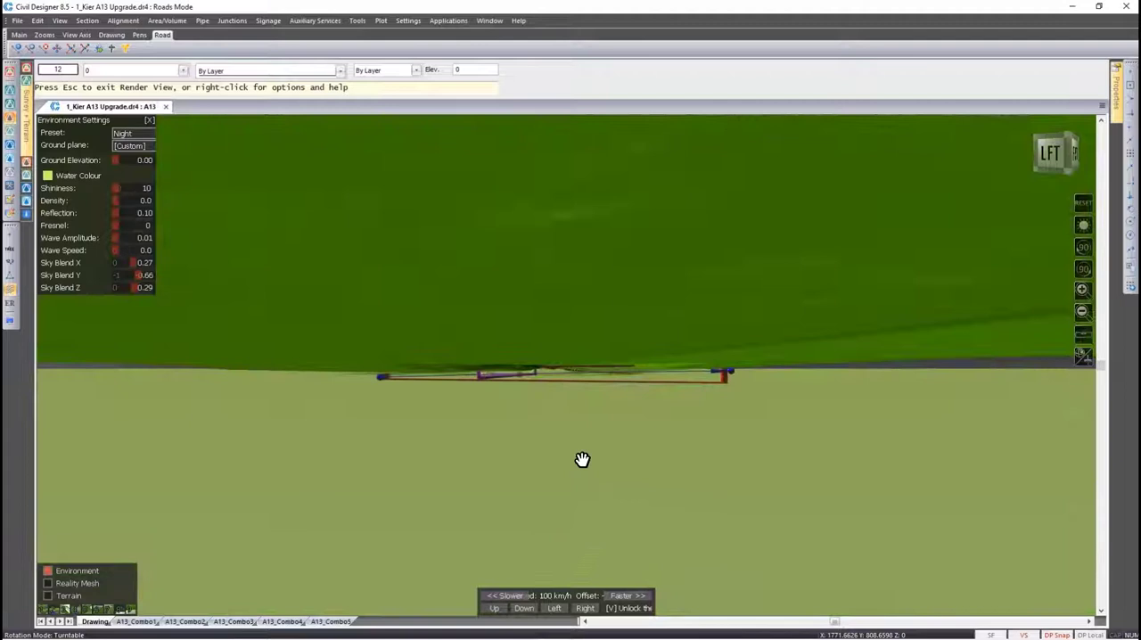
Slow the fly-along to 30 km/h below ground and look around the underground services with the camera unlocked
{"action": "middle_click_drag", "start_coordinate": [582, 459], "coordinate": [589, 445]}
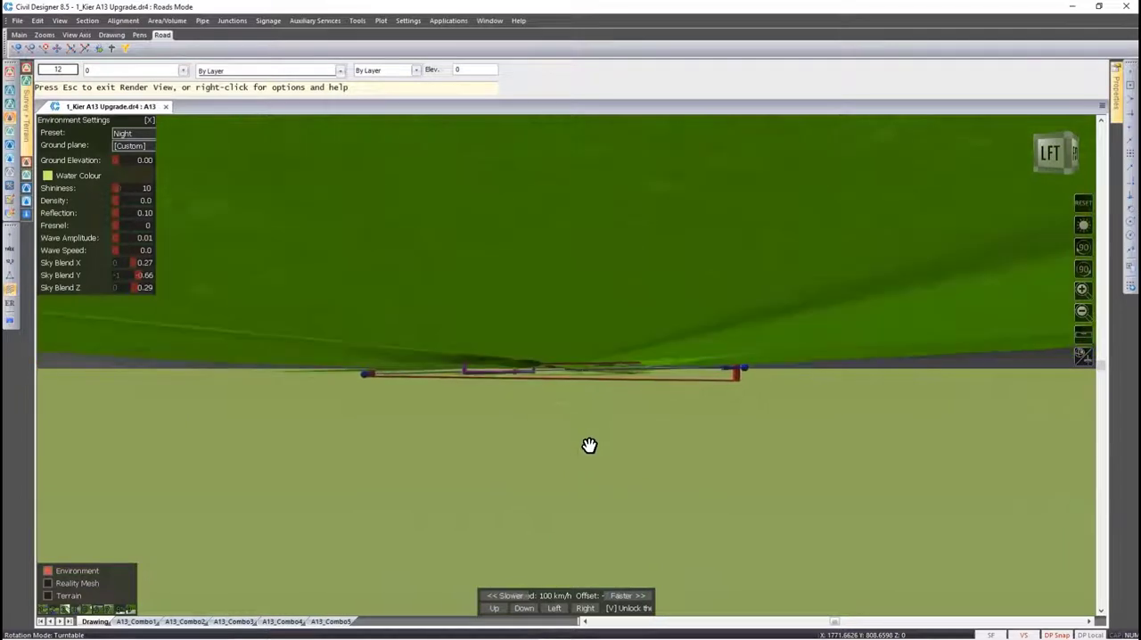
{"action": "scroll", "coordinate": [642, 383], "scroll_direction": "down", "scroll_amount": 2}
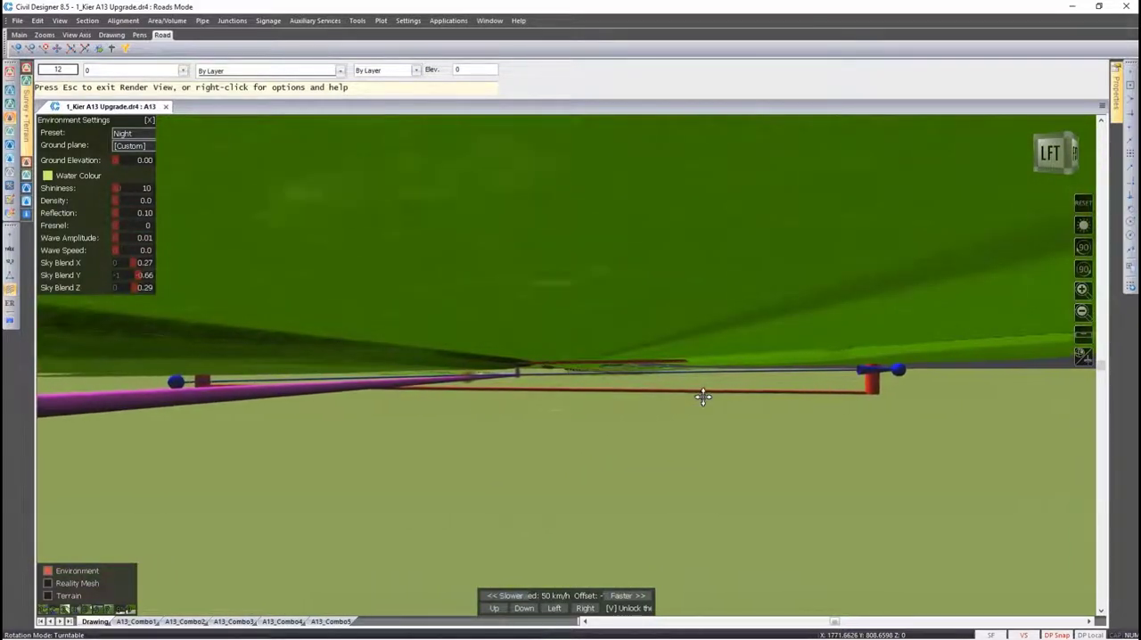
{"action": "scroll", "coordinate": [704, 397], "scroll_direction": "down", "scroll_amount": 1}
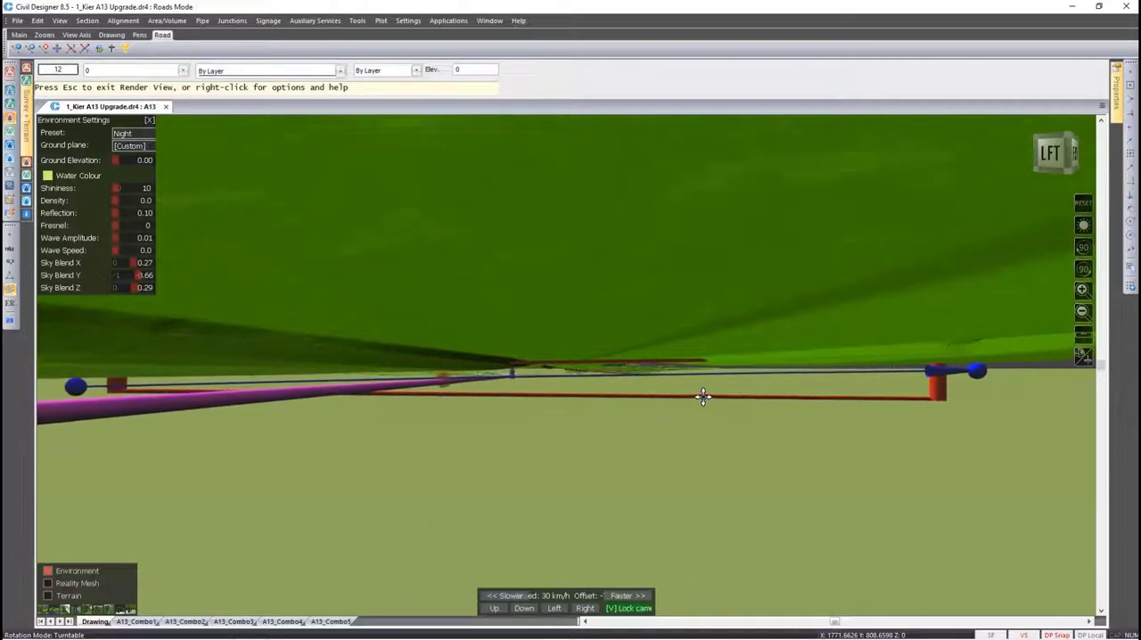
{"action": "left_click_drag", "start_coordinate": [704, 397], "coordinate": [647, 395]}
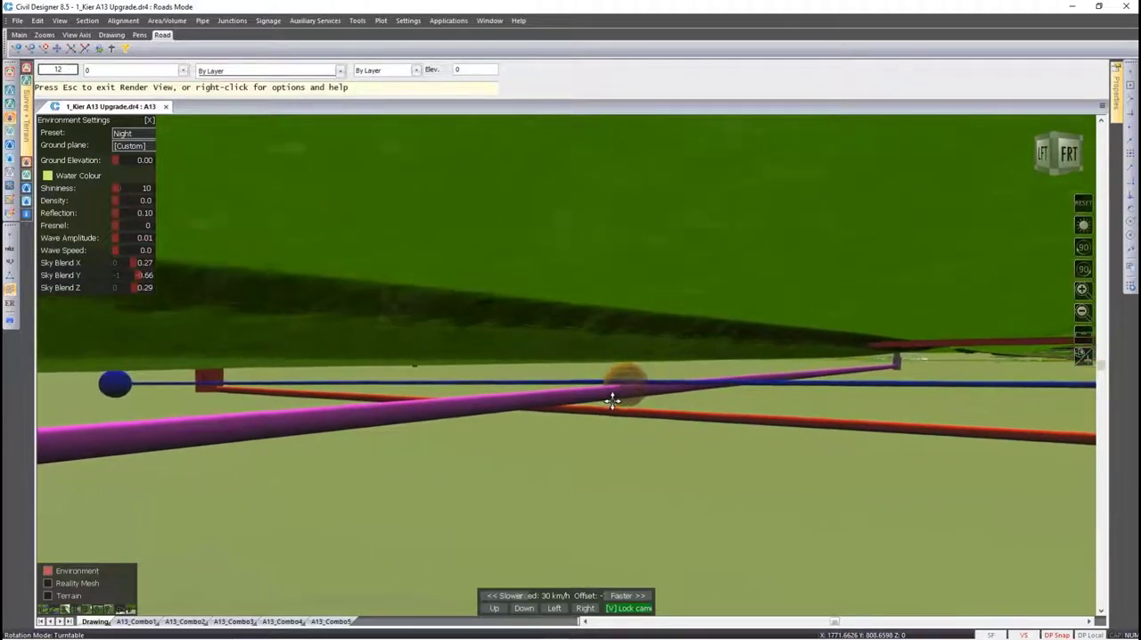
{"action": "left_click_drag", "start_coordinate": [611, 401], "coordinate": [710, 390]}
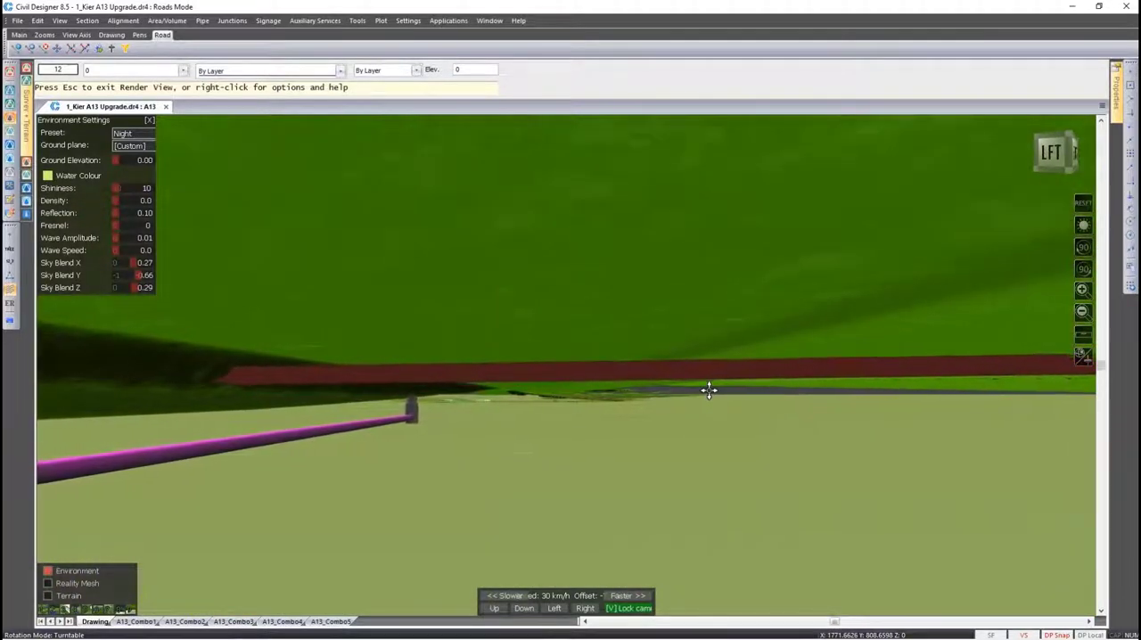
Stop the fly-along at the water film surface and move the viewpoint left and high above the carriageways
{"action": "left_click_drag", "start_coordinate": [710, 390], "coordinate": [710, 419]}
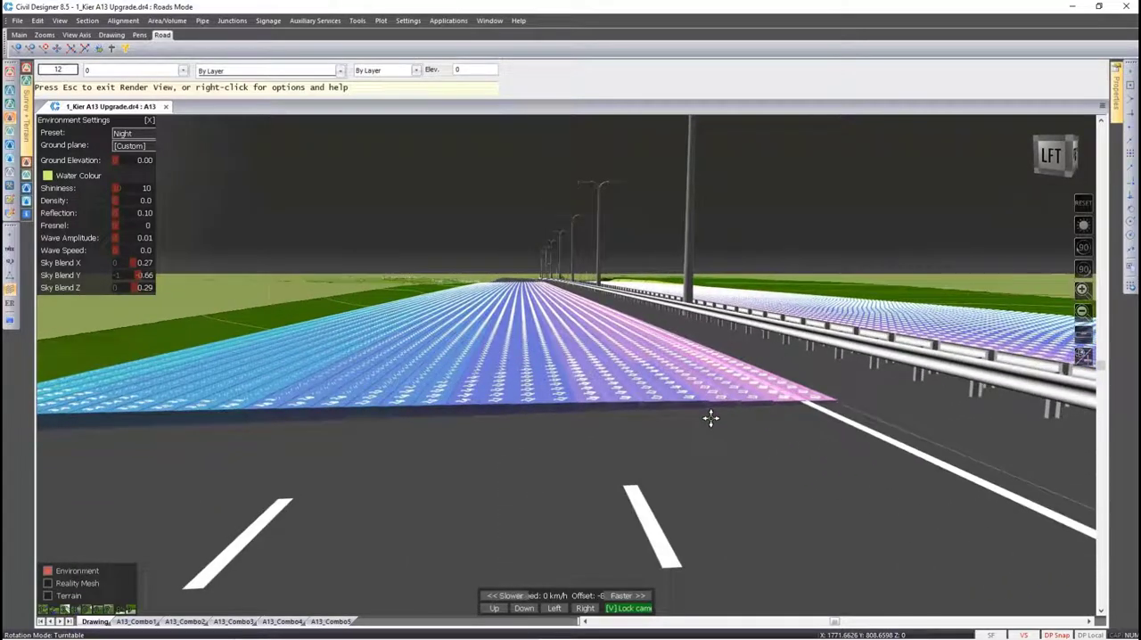
{"action": "key", "text": "Left"}
{"action": "key", "text": "Left"}
{"action": "key", "text": "Left"}
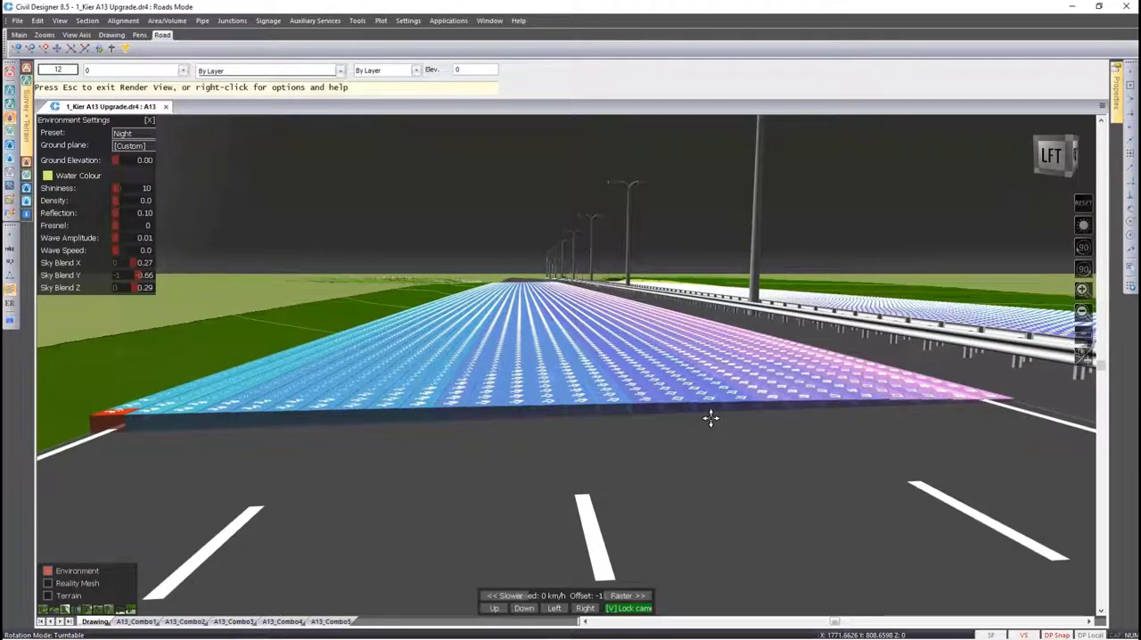
{"action": "key", "text": "Up"}
{"action": "key", "text": "Up"}
{"action": "key", "text": "Up"}
{"action": "key", "text": "Up"}
{"action": "key", "text": "Up"}
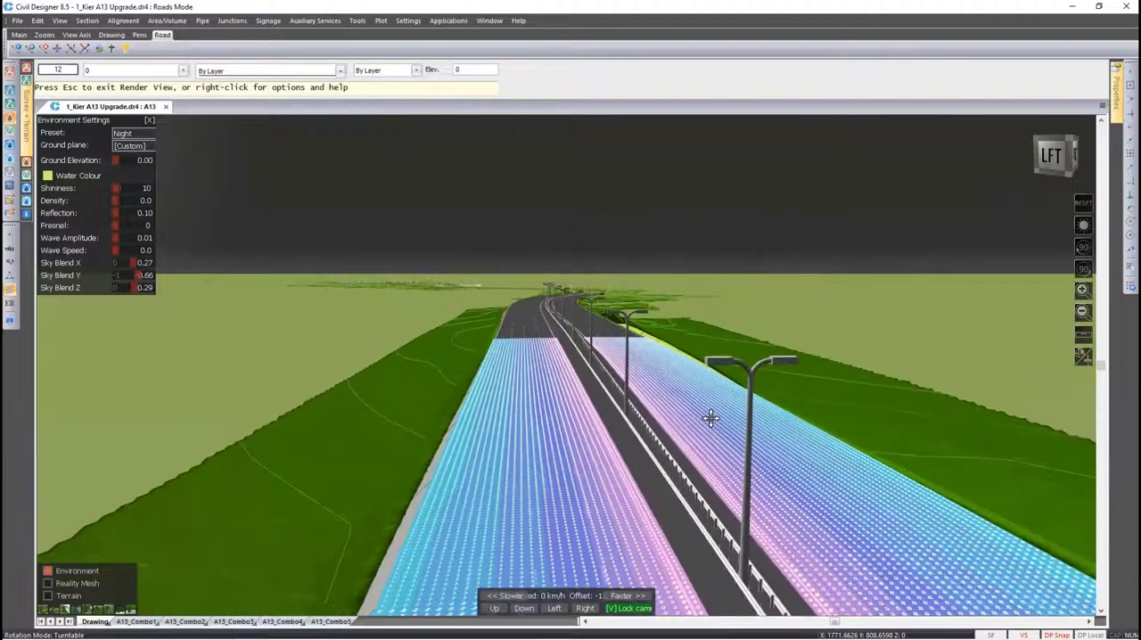
{"action": "key", "text": "Up"}
{"action": "key", "text": "Up"}
{"action": "key", "text": "Left"}
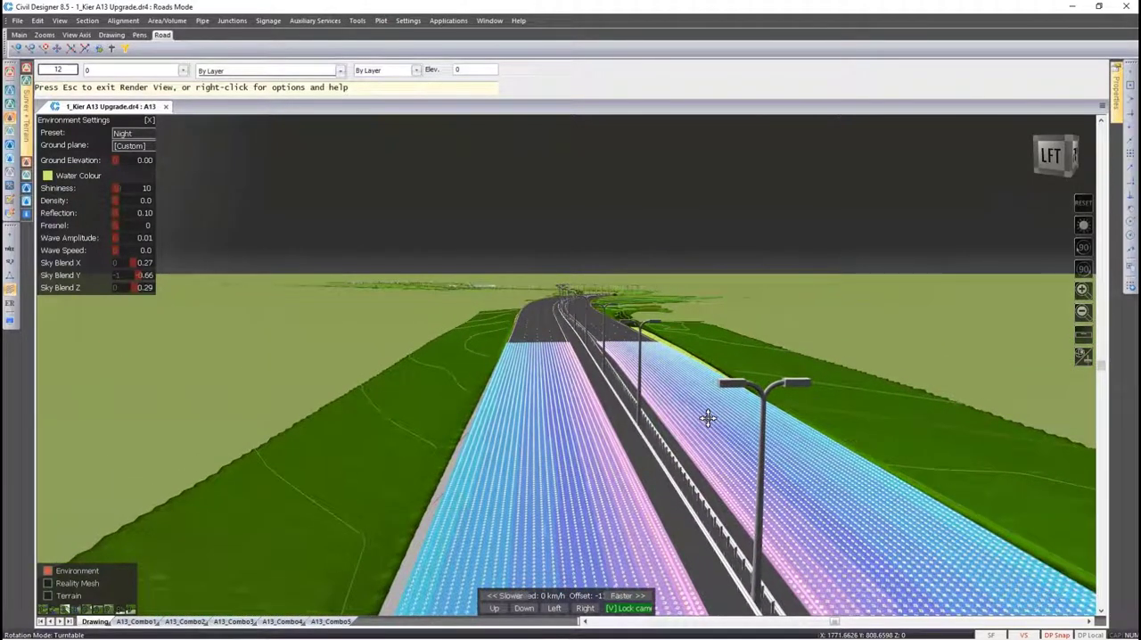
Lock the camera to the road again and speed the elevated fly-along up to 150 km/h
{"action": "key", "text": "v"}
{"action": "scroll", "coordinate": [708, 418], "scroll_direction": "up", "scroll_amount": 12}
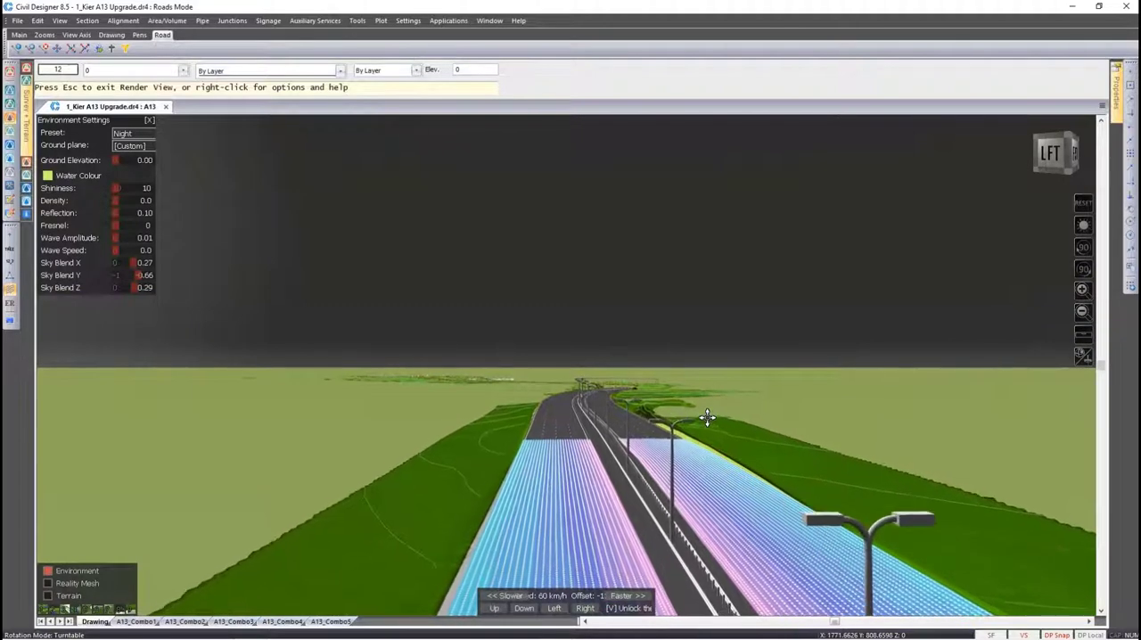
{"action": "scroll", "coordinate": [708, 418], "scroll_direction": "up", "scroll_amount": 3}
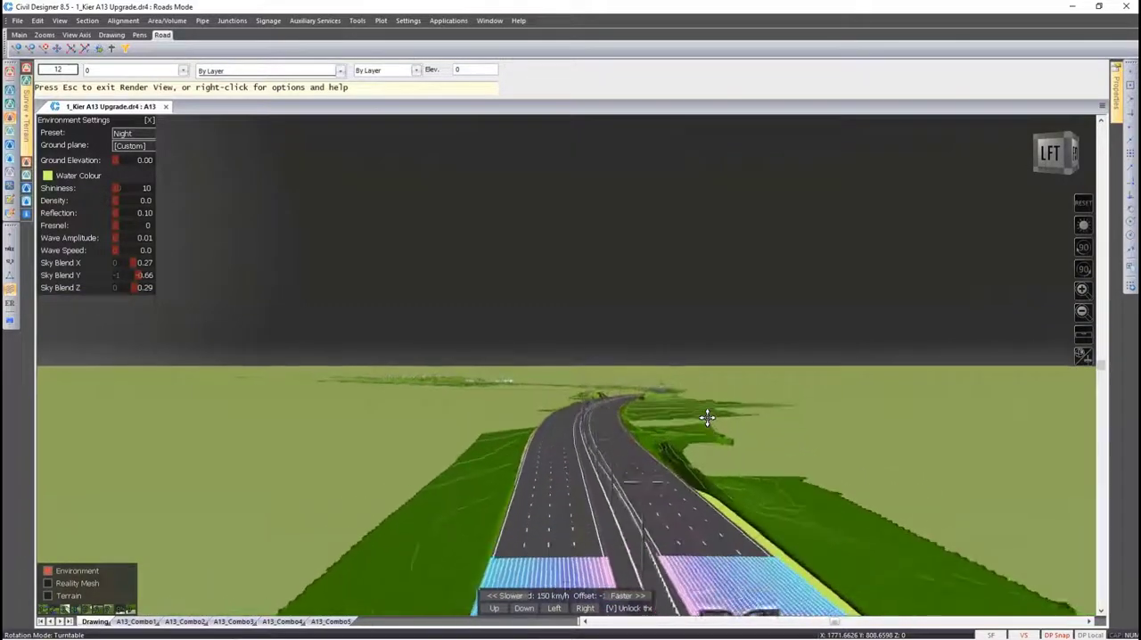
{"action": "scroll", "coordinate": [707, 418], "scroll_direction": "up", "scroll_amount": 9}
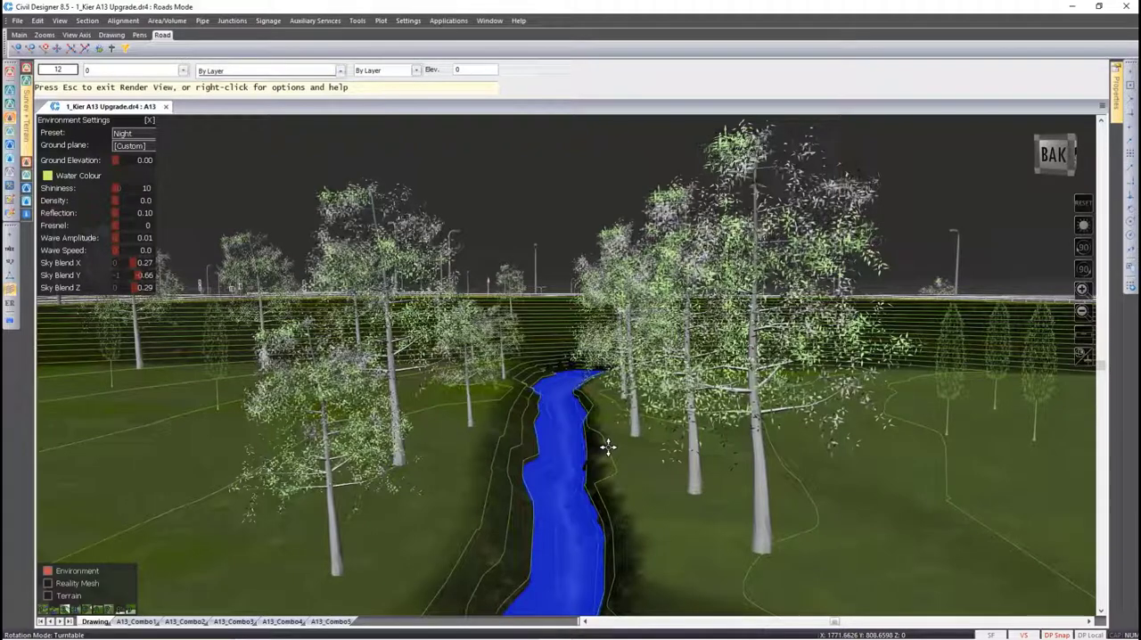
Examine the stream and trees from the side and from a tilted top view, changing the zoom distance
{"action": "left_click", "coordinate": [1084, 270]}
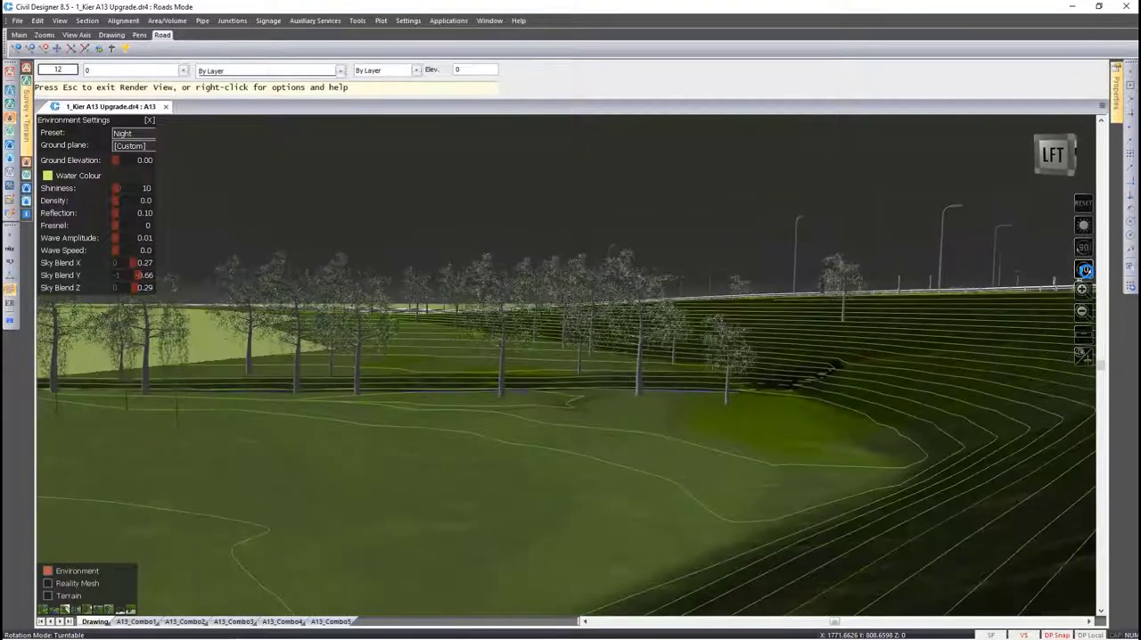
{"action": "left_click", "coordinate": [1086, 256]}
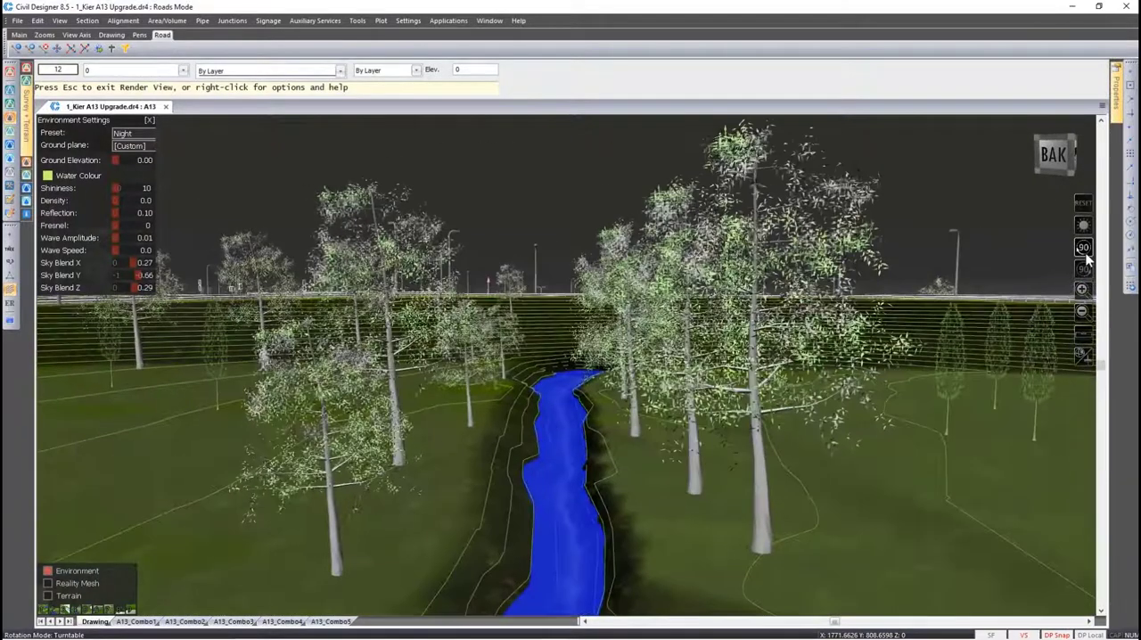
{"action": "left_click", "coordinate": [1054, 140]}
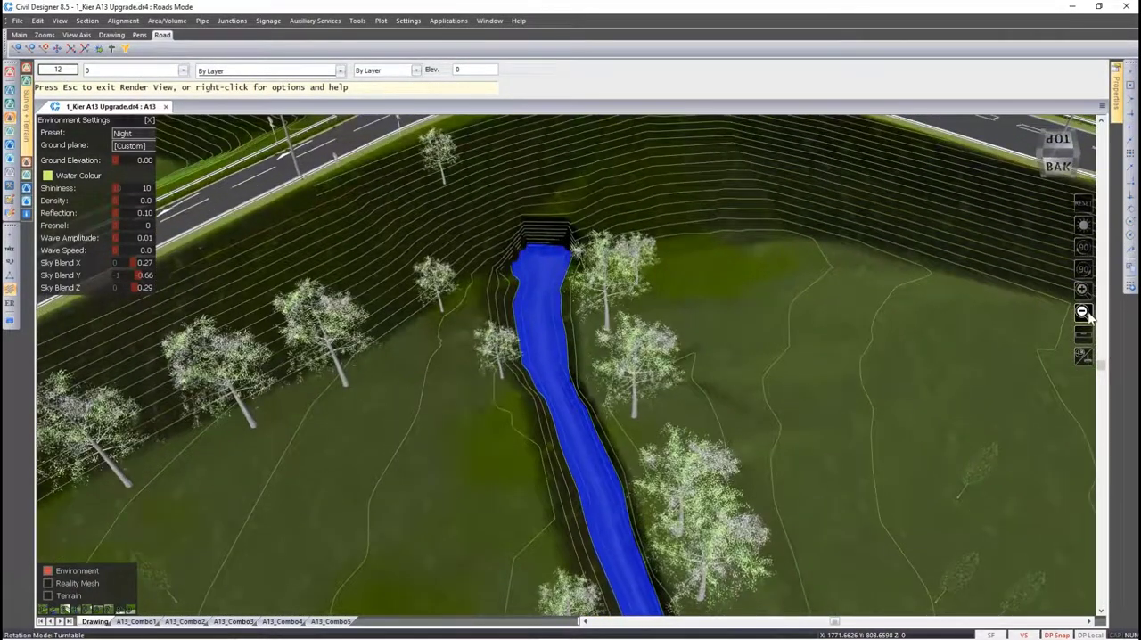
{"action": "left_click", "coordinate": [1083, 312]}
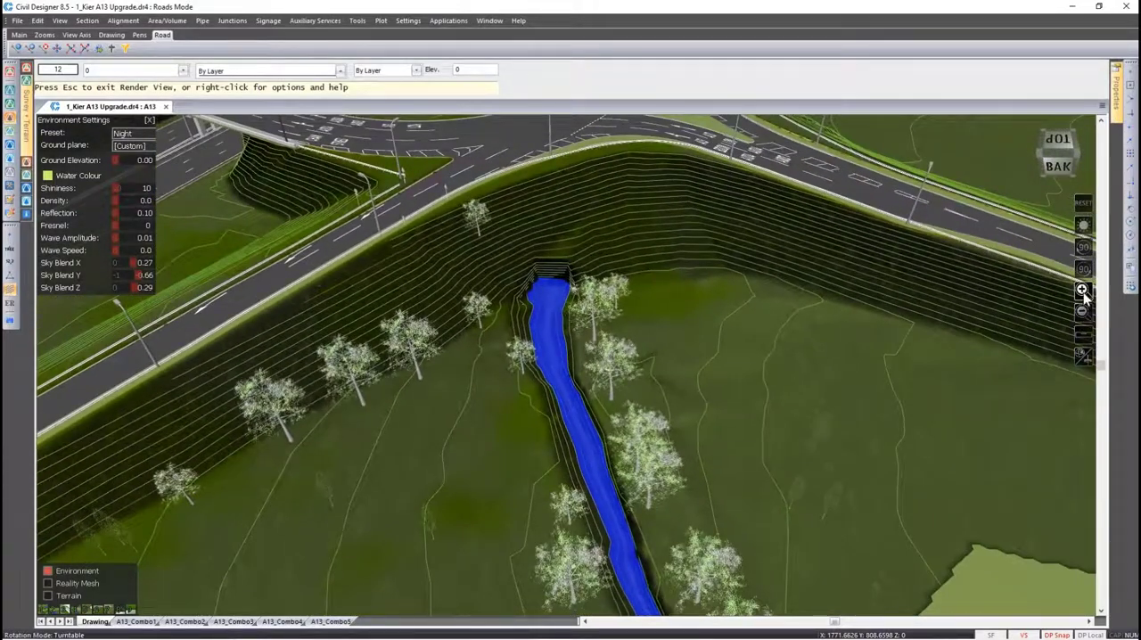
{"action": "left_click", "coordinate": [1081, 291]}
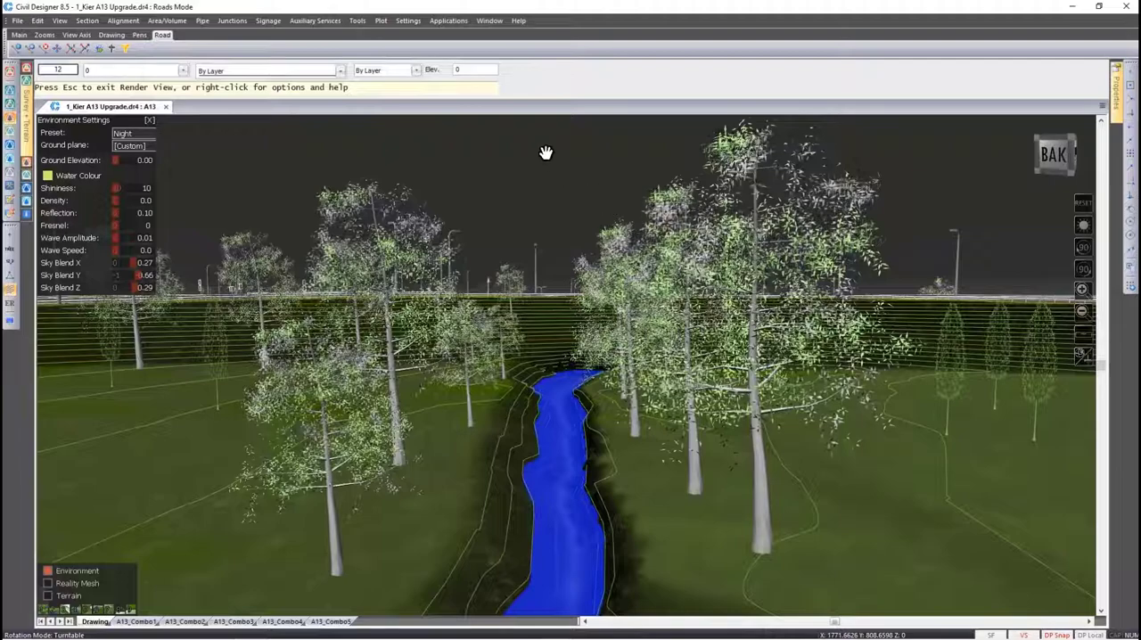
Tilt the ArcBall view over the roundabout interchange, centre on the road beneath it and start Circle Around
{"action": "left_click_drag", "start_coordinate": [535, 135], "coordinate": [525, 381]}
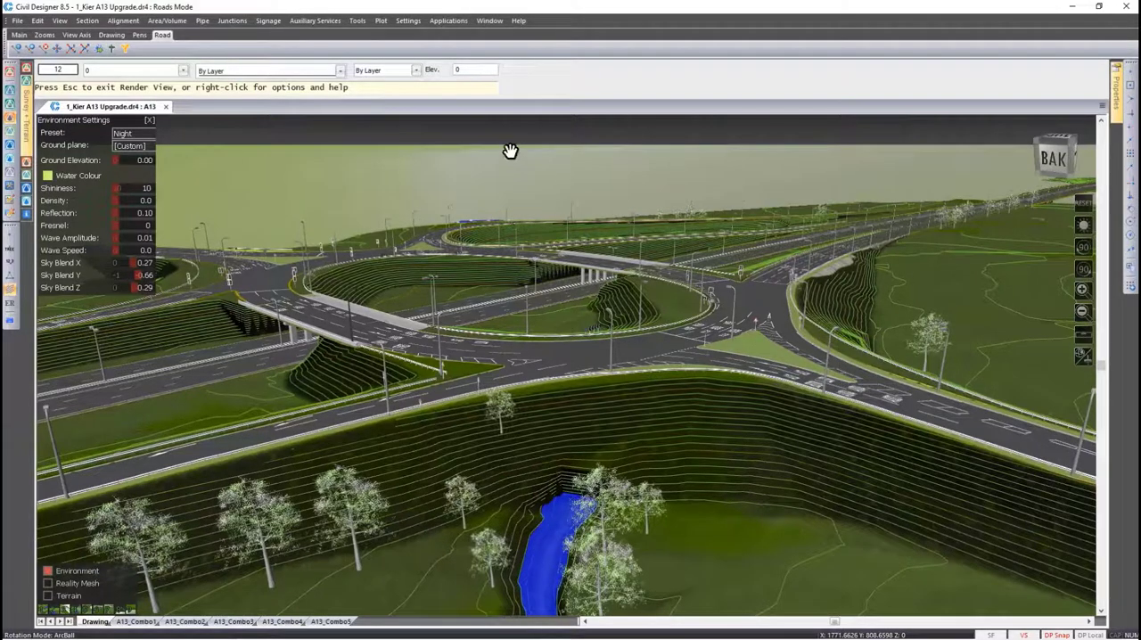
{"action": "middle_click_drag", "start_coordinate": [510, 151], "coordinate": [495, 318]}
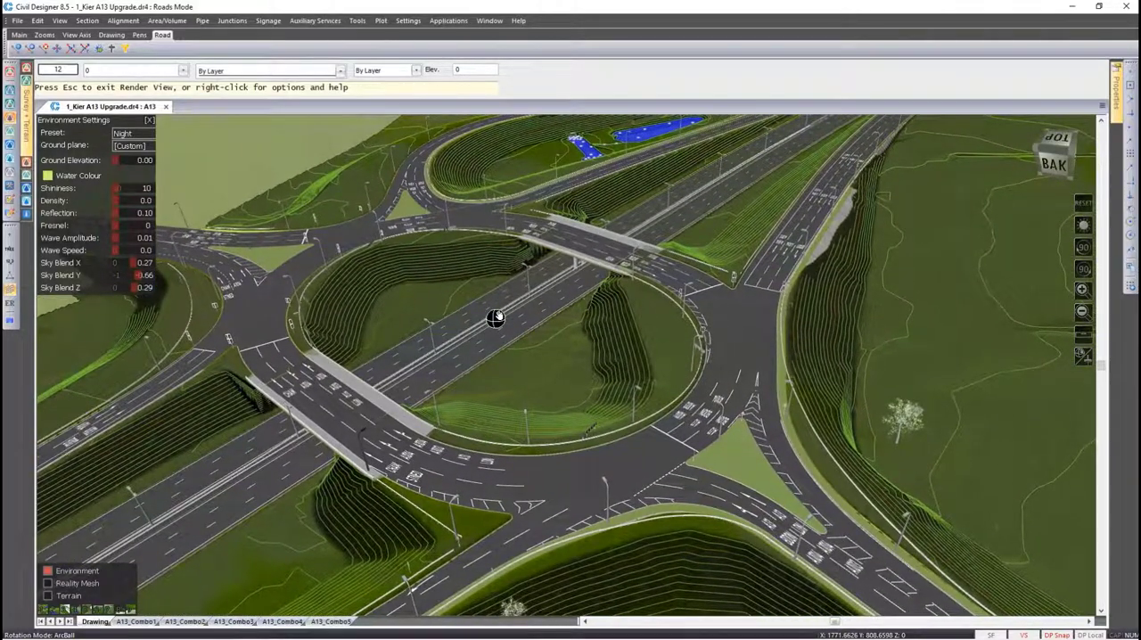
{"action": "double_click", "coordinate": [495, 318]}
{"action": "scroll", "coordinate": [566, 365], "scroll_direction": "down", "scroll_amount": 2}
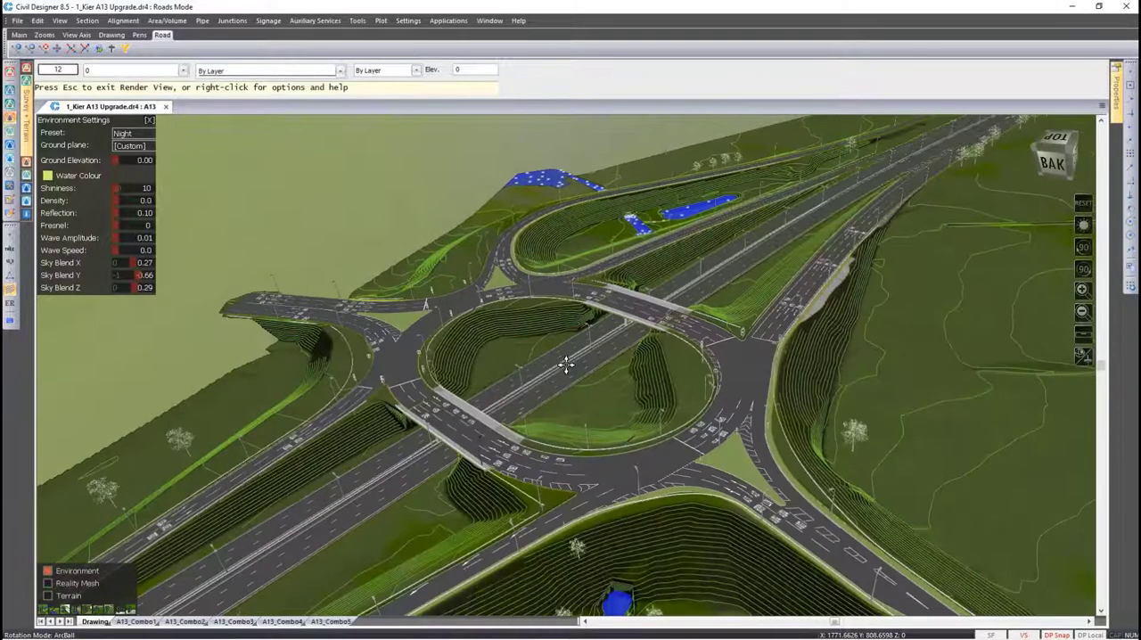
{"action": "middle_click_drag", "start_coordinate": [566, 365], "coordinate": [589, 494], "text": "shift"}
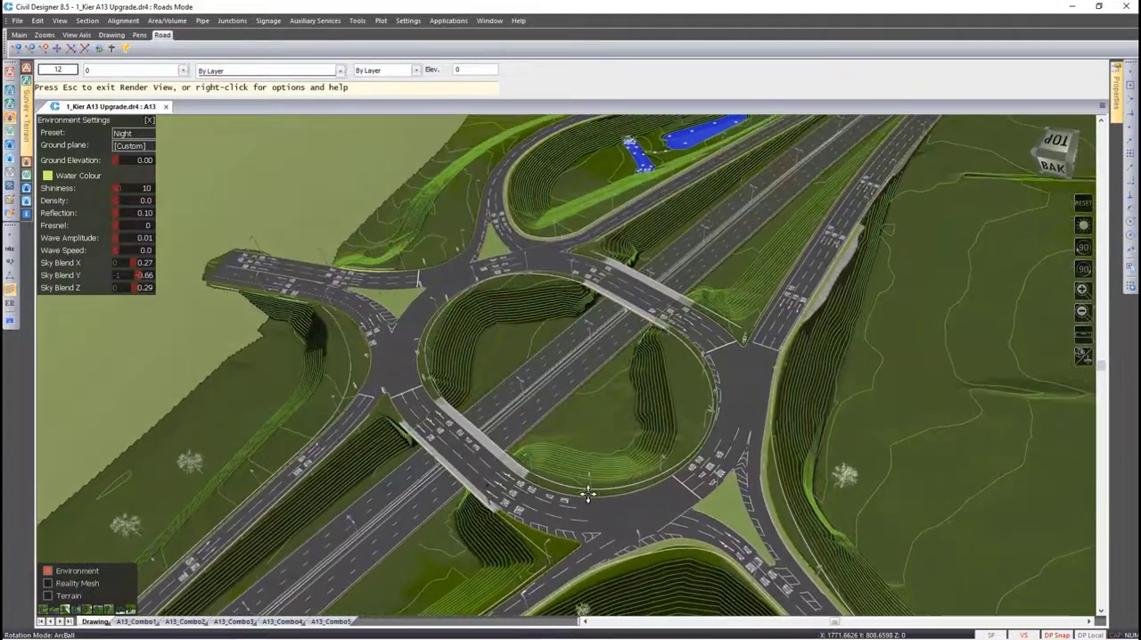
{"action": "right_click", "coordinate": [560, 355]}
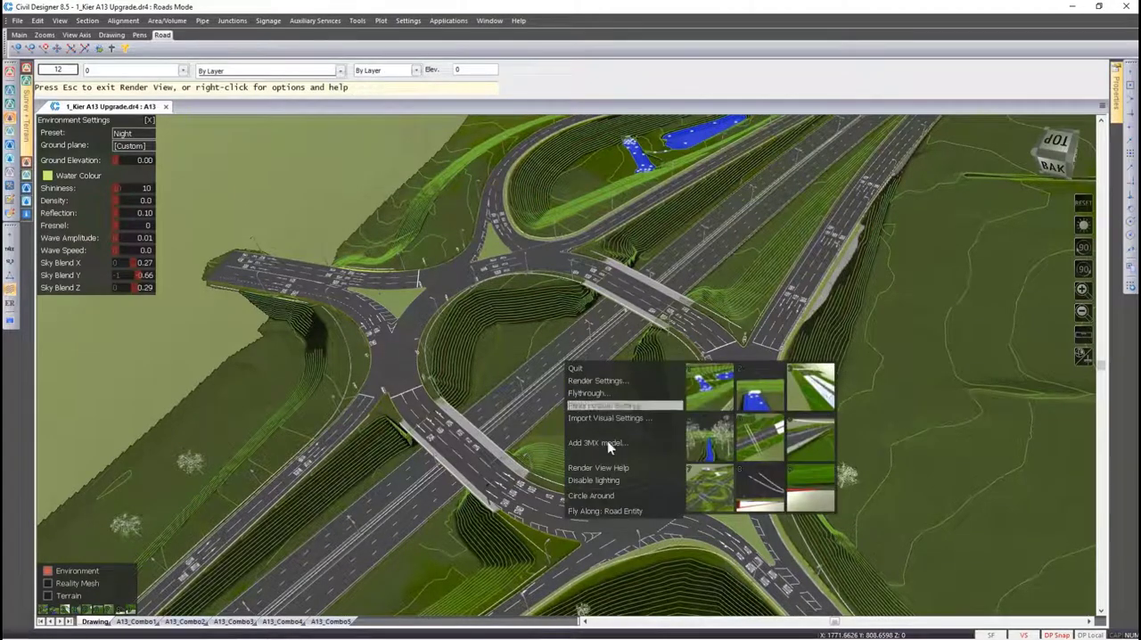
{"action": "left_click", "coordinate": [633, 497]}
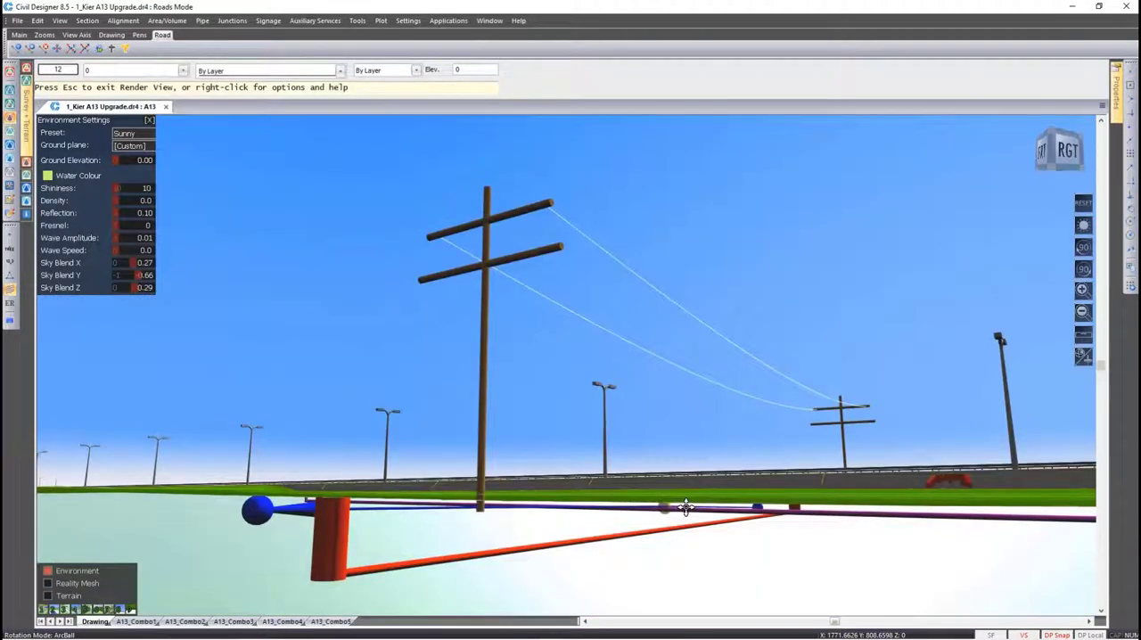
Quit Render View and close the 1_Kier A13 Upgrade.dr4 drawing without saving the changes
{"action": "key", "text": "Escape"}
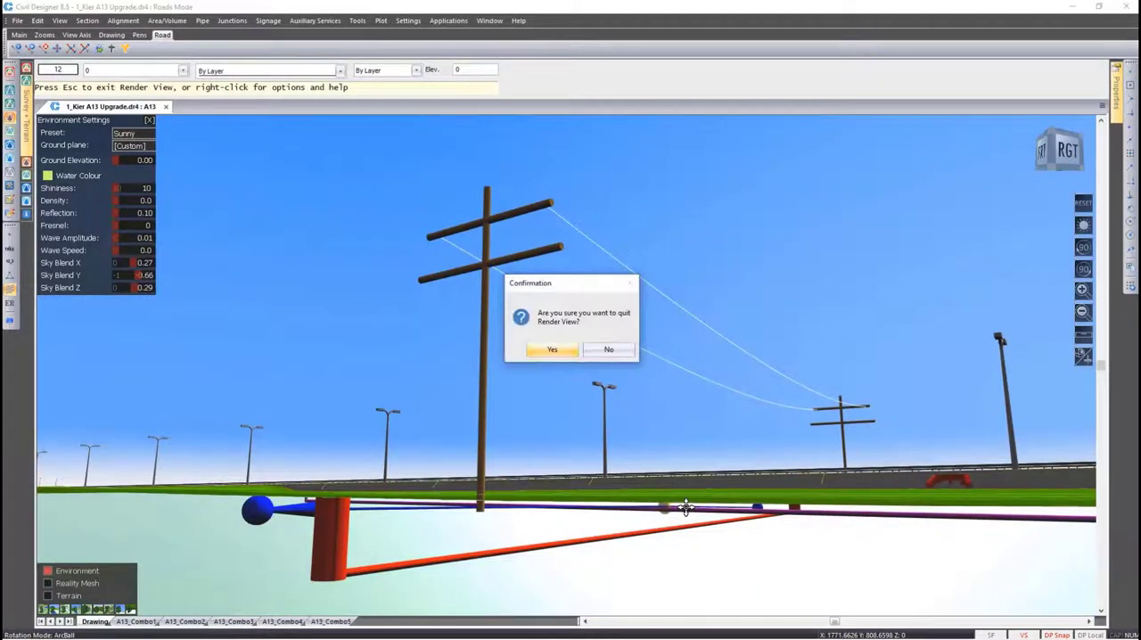
{"action": "left_click", "coordinate": [551, 352]}
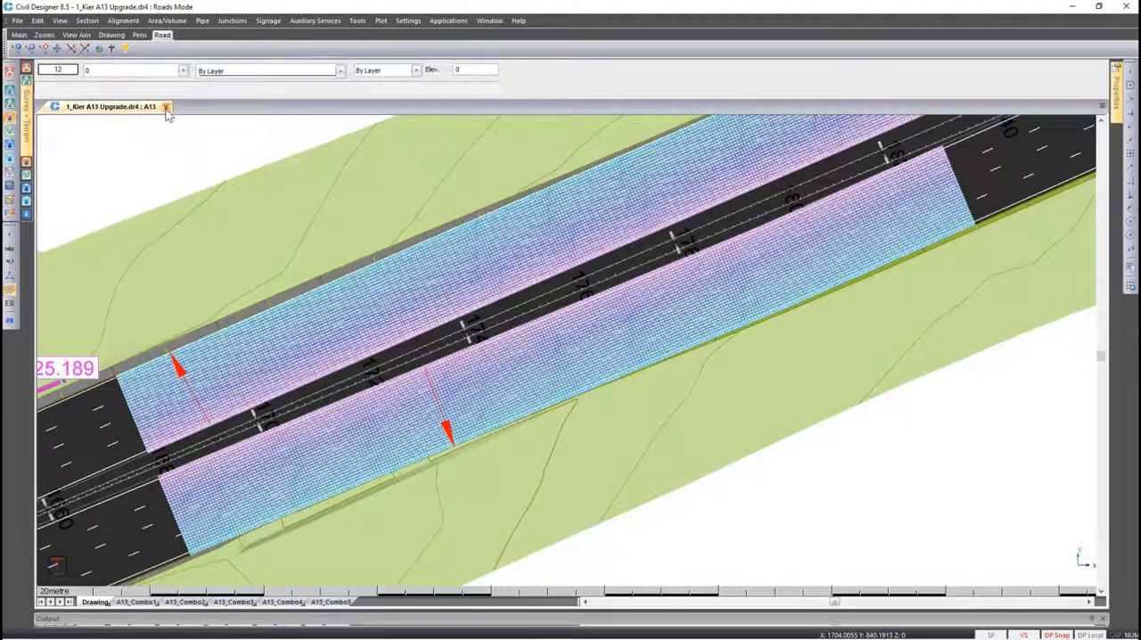
{"action": "left_click", "coordinate": [165, 107]}
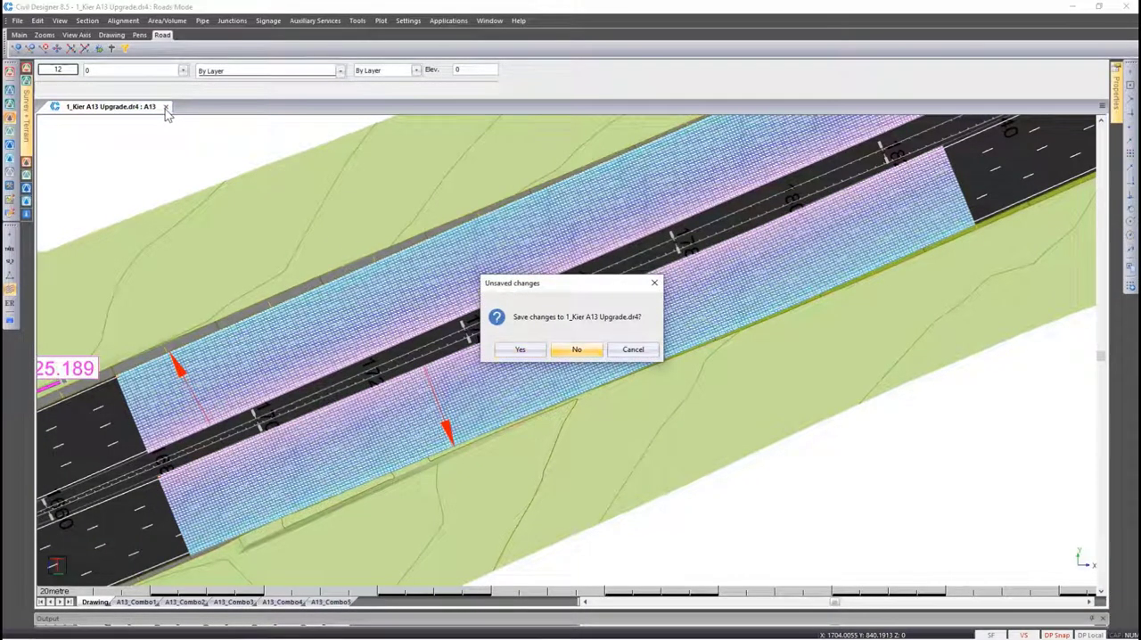
{"action": "key", "text": "Return"}
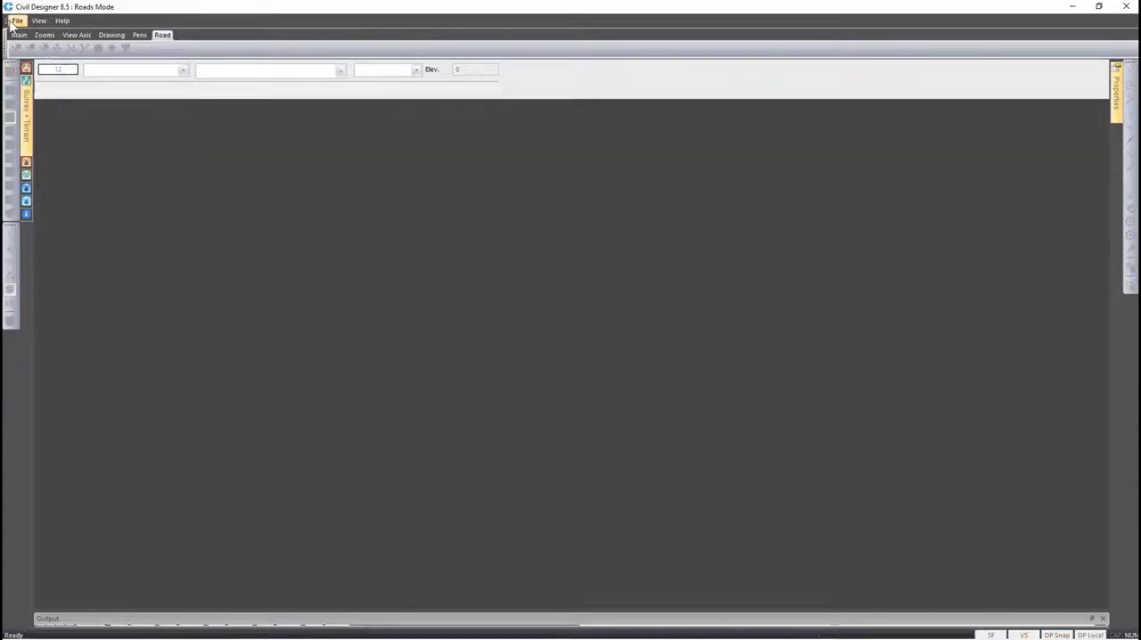
Open the recent drawing 1_Sight Distance.dr4
{"action": "left_click", "coordinate": [16, 20]}
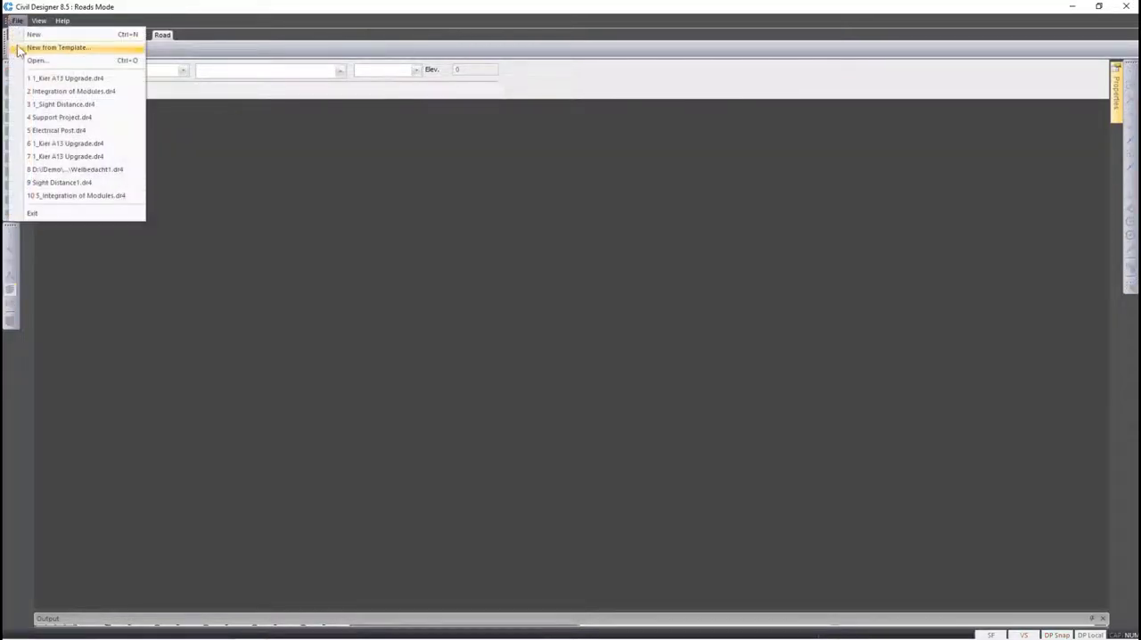
{"action": "left_click", "coordinate": [39, 106]}
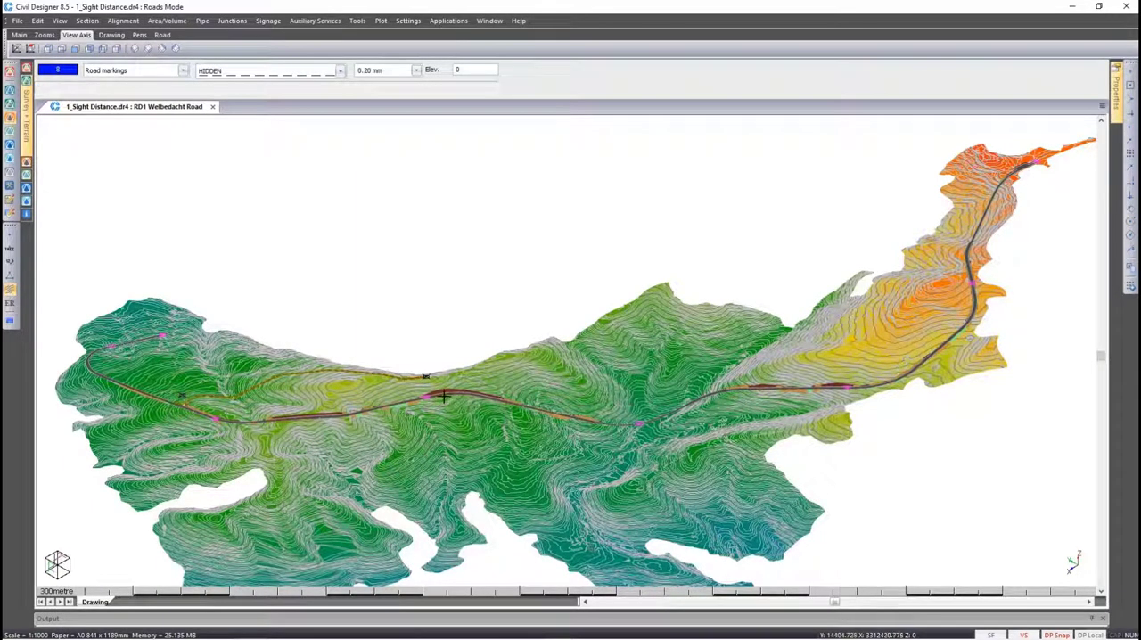
Open the design criteria for Welbedacht Road and look through the criteria files available for loading, without loading any
{"action": "scroll", "coordinate": [443, 396], "scroll_direction": "up", "scroll_amount": 10}
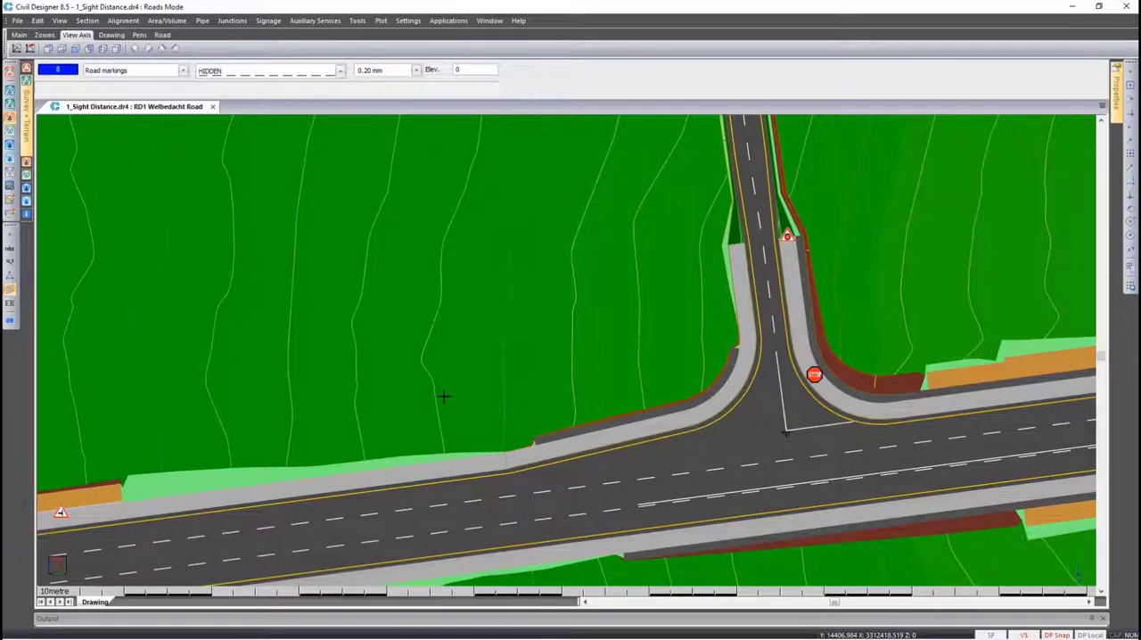
{"action": "left_click", "coordinate": [124, 22]}
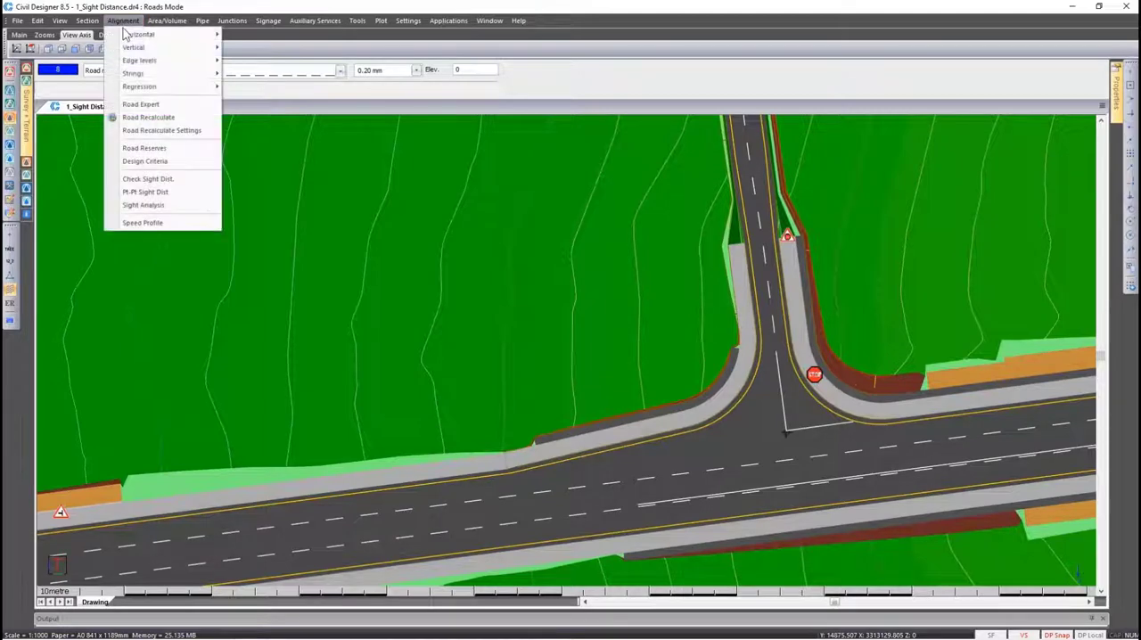
{"action": "left_click", "coordinate": [146, 161]}
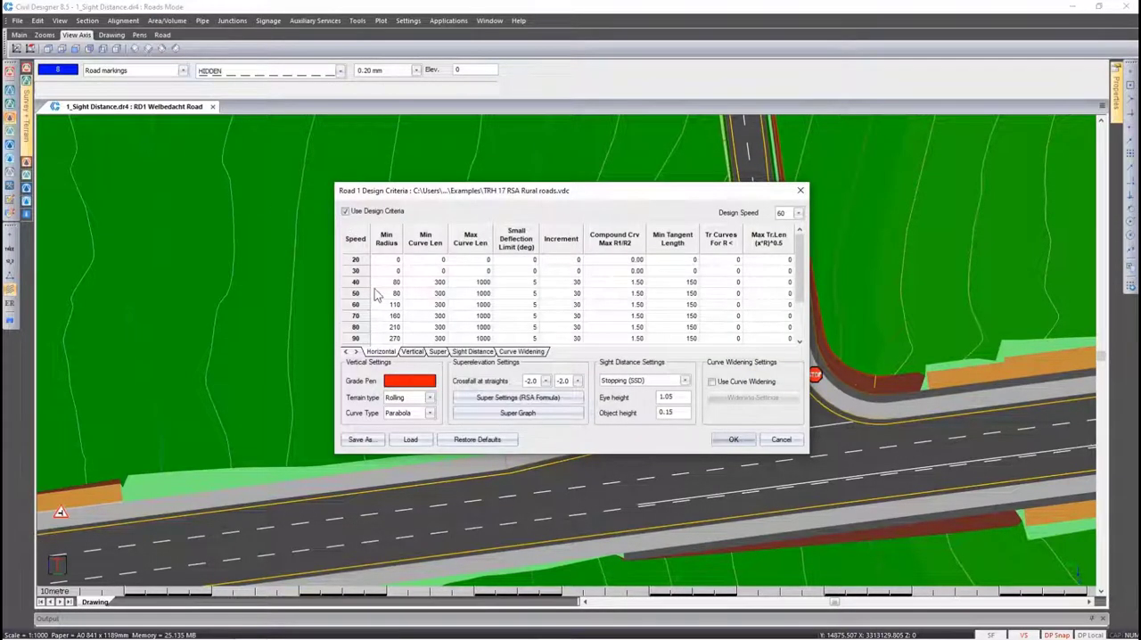
{"action": "left_click", "coordinate": [410, 439]}
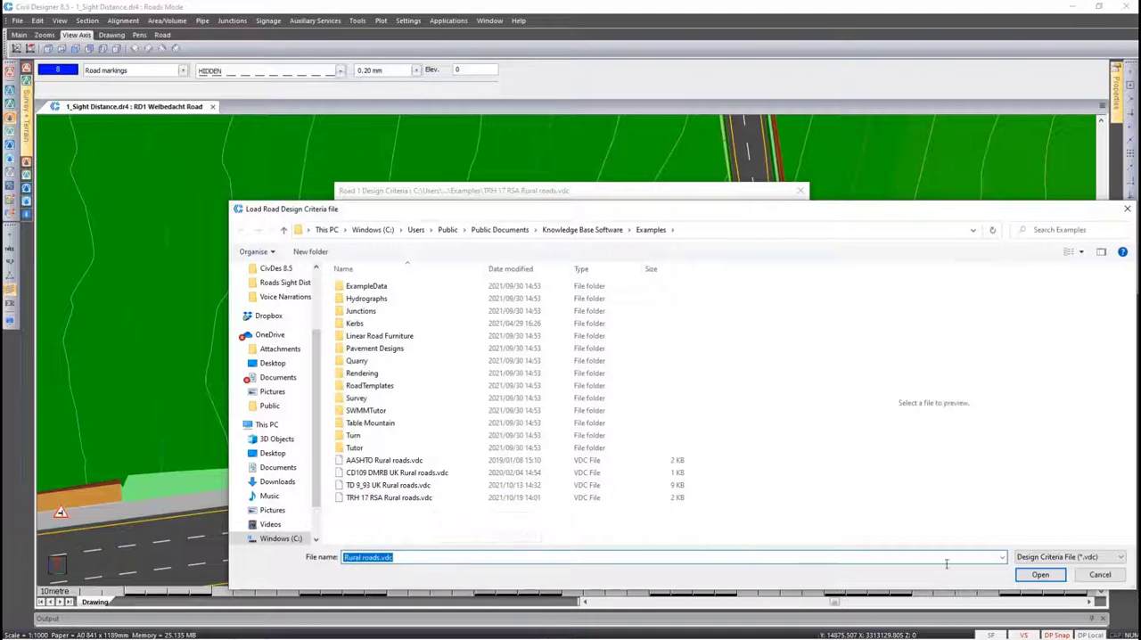
{"action": "left_click", "coordinate": [1099, 575]}
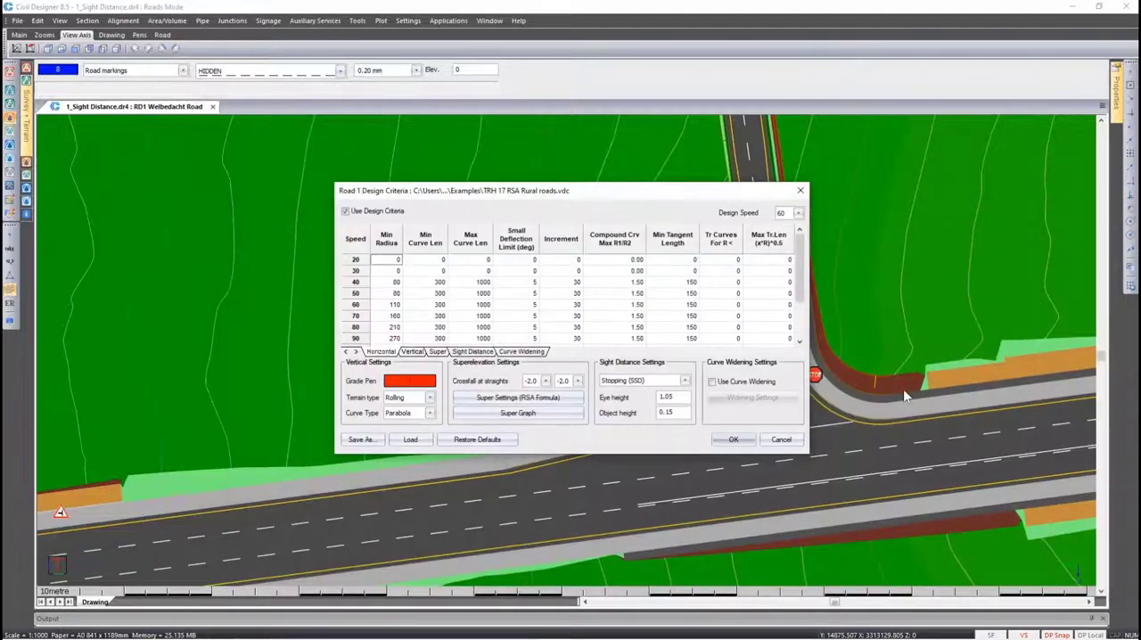
Set the design speed to 60 and the sight distance type to Stopping (SSD), and accept the road's design criteria
{"action": "left_click", "coordinate": [798, 213]}
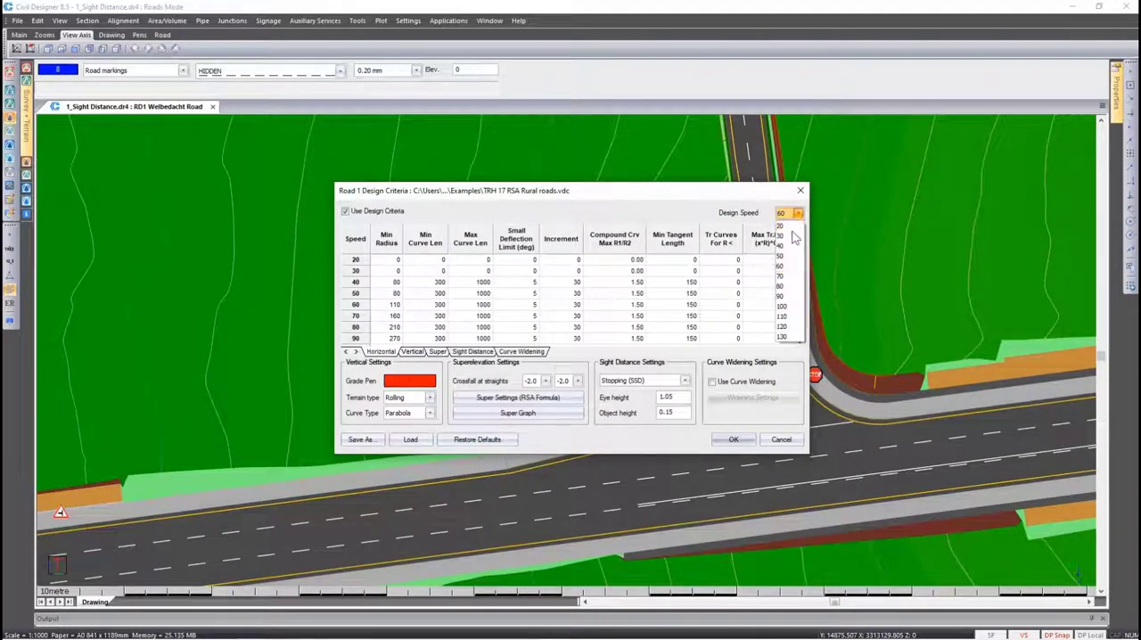
{"action": "left_click", "coordinate": [796, 268]}
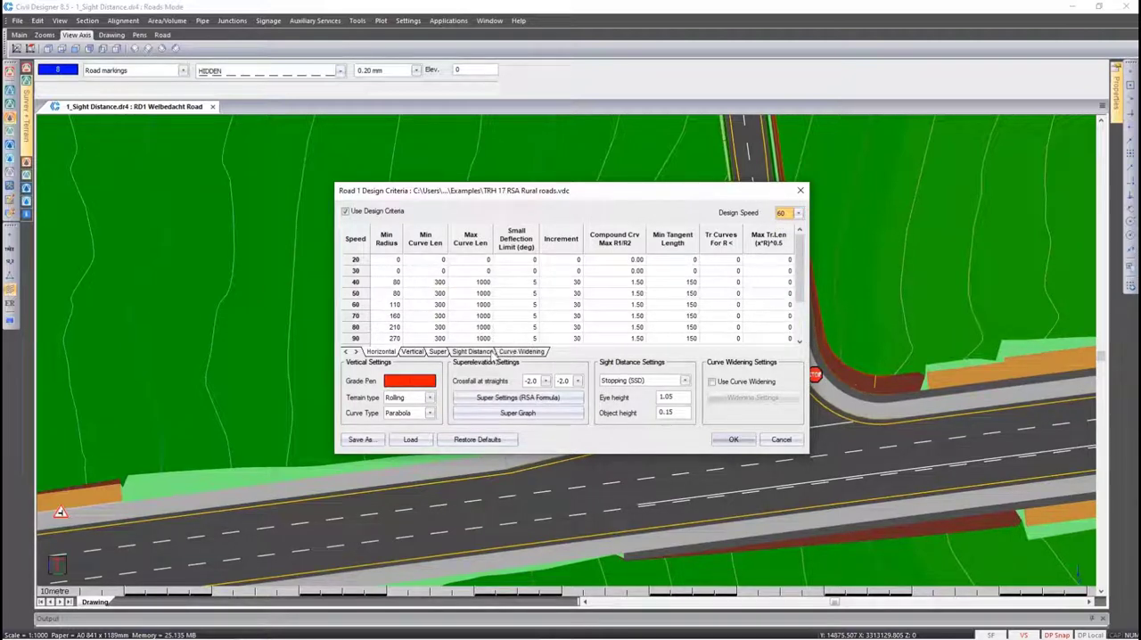
{"action": "left_click", "coordinate": [492, 352]}
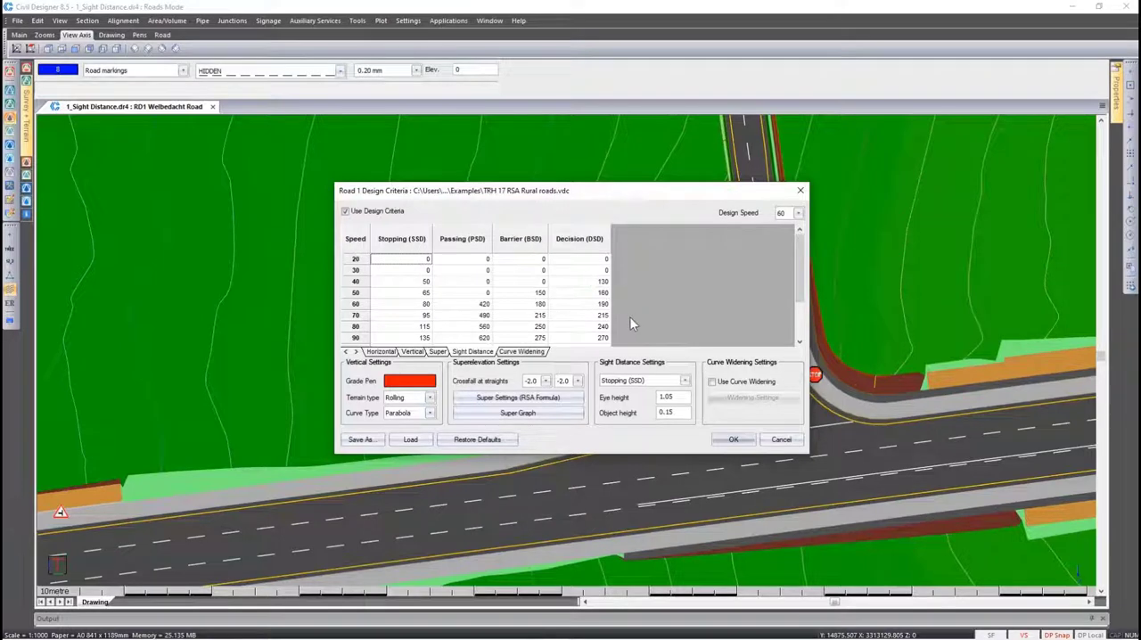
{"action": "left_click", "coordinate": [656, 384]}
{"action": "left_click", "coordinate": [653, 383]}
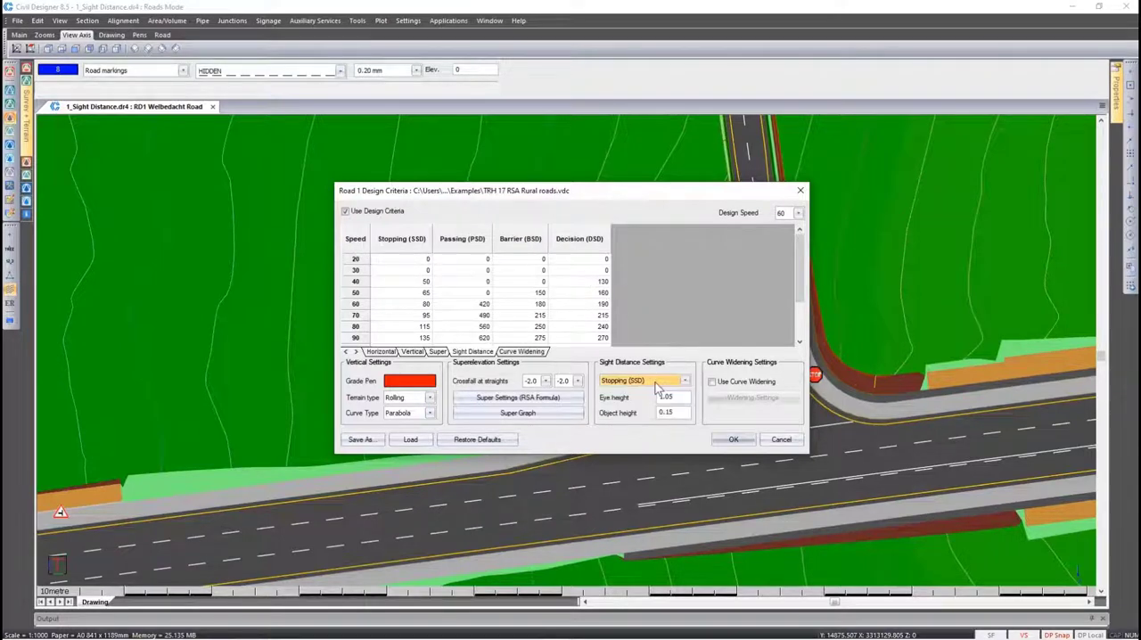
{"action": "scroll", "coordinate": [653, 383], "scroll_direction": "down", "scroll_amount": 1}
{"action": "scroll", "coordinate": [653, 383], "scroll_direction": "down", "scroll_amount": 2}
{"action": "scroll", "coordinate": [653, 383], "scroll_direction": "up", "scroll_amount": 3}
{"action": "left_click", "coordinate": [733, 440]}
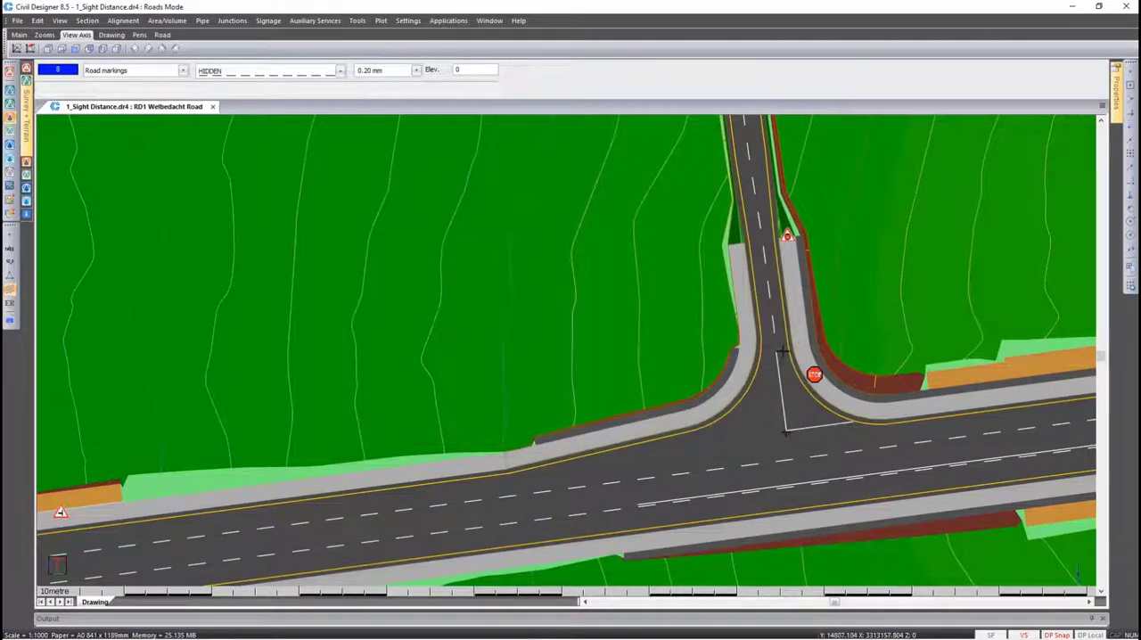
Make Glendore Road the current road and start a sight distance check of type Stopping (SSD)
{"action": "left_click", "coordinate": [767, 306]}
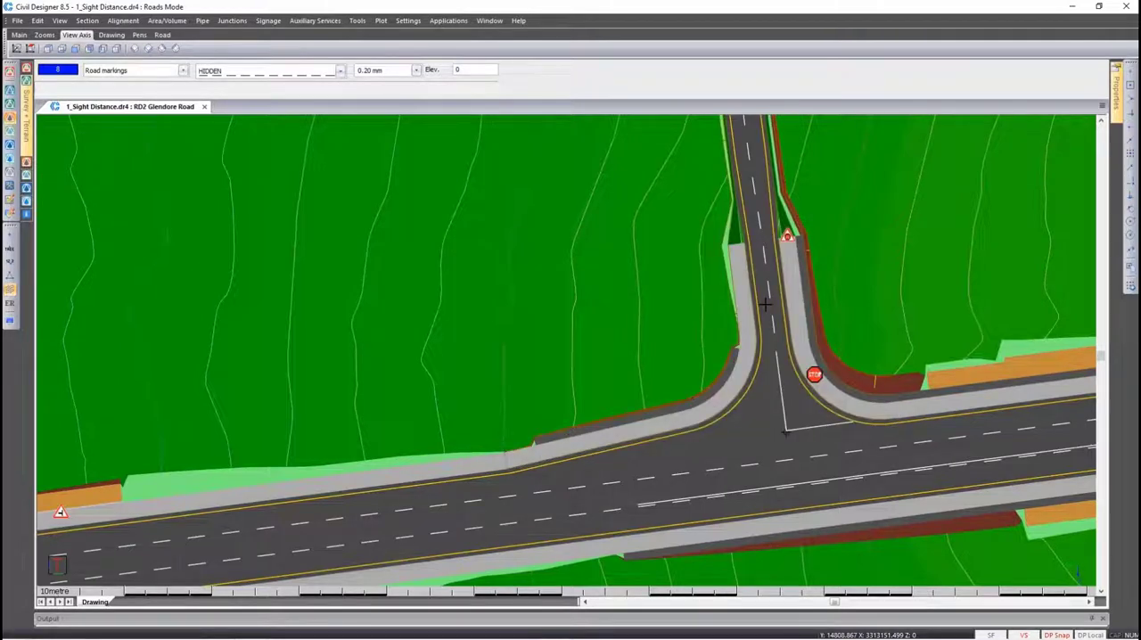
{"action": "left_click", "coordinate": [124, 20]}
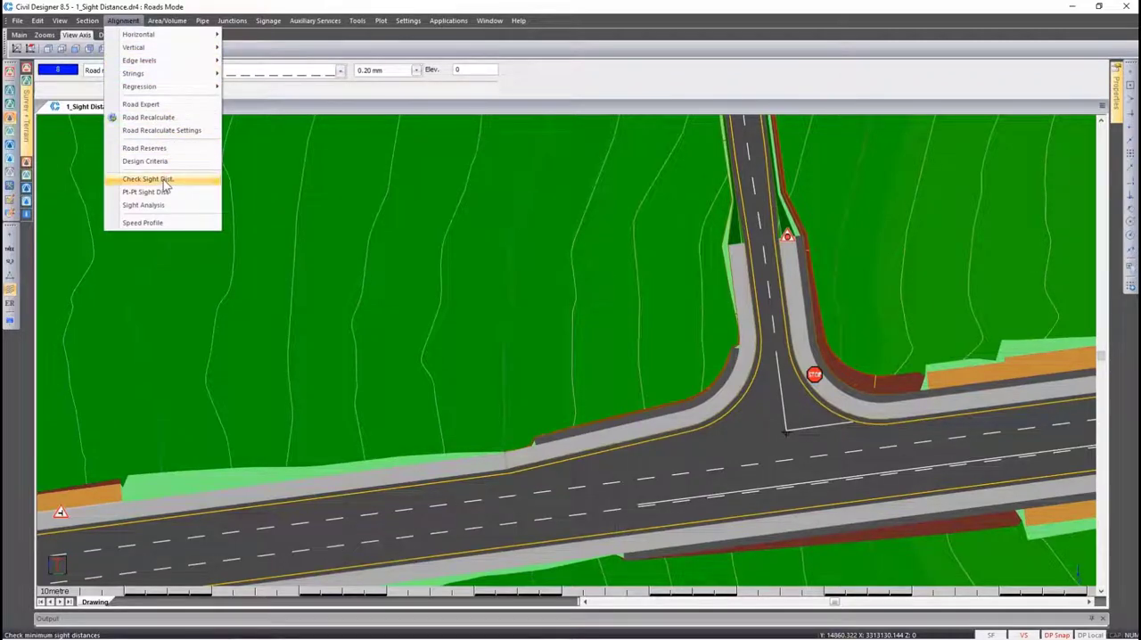
{"action": "left_click", "coordinate": [165, 182]}
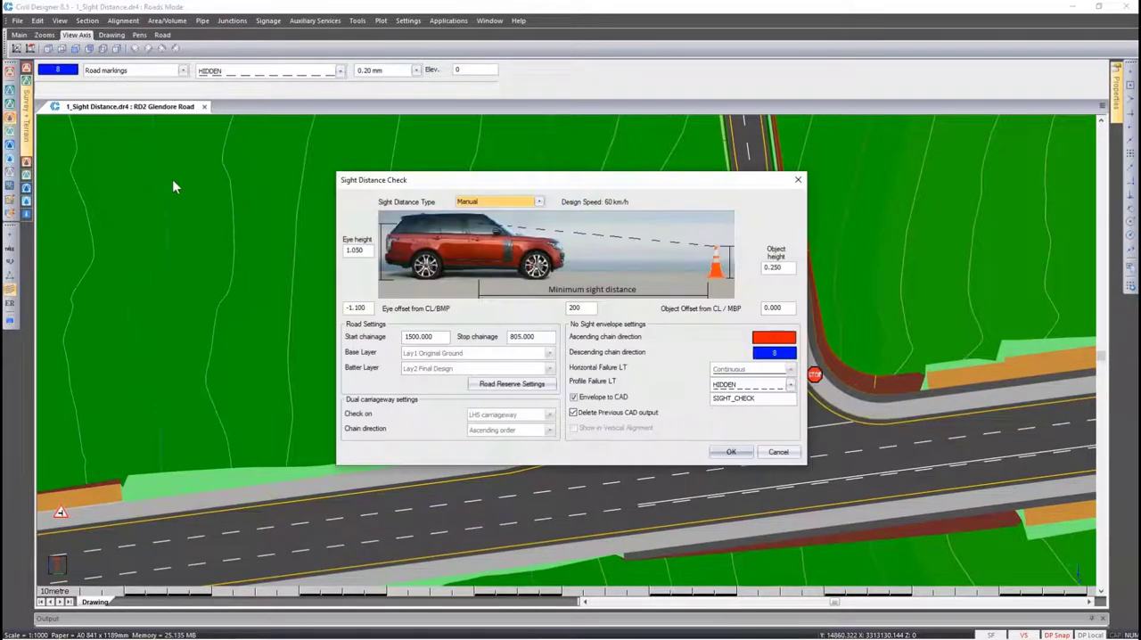
{"action": "left_click", "coordinate": [490, 201]}
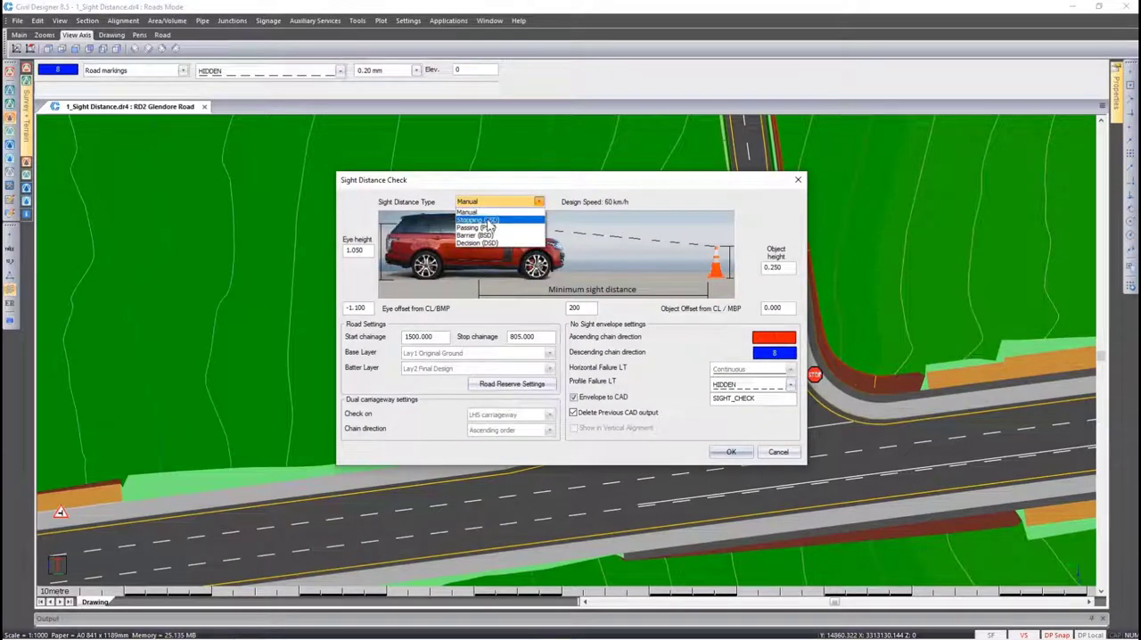
{"action": "left_click", "coordinate": [488, 221]}
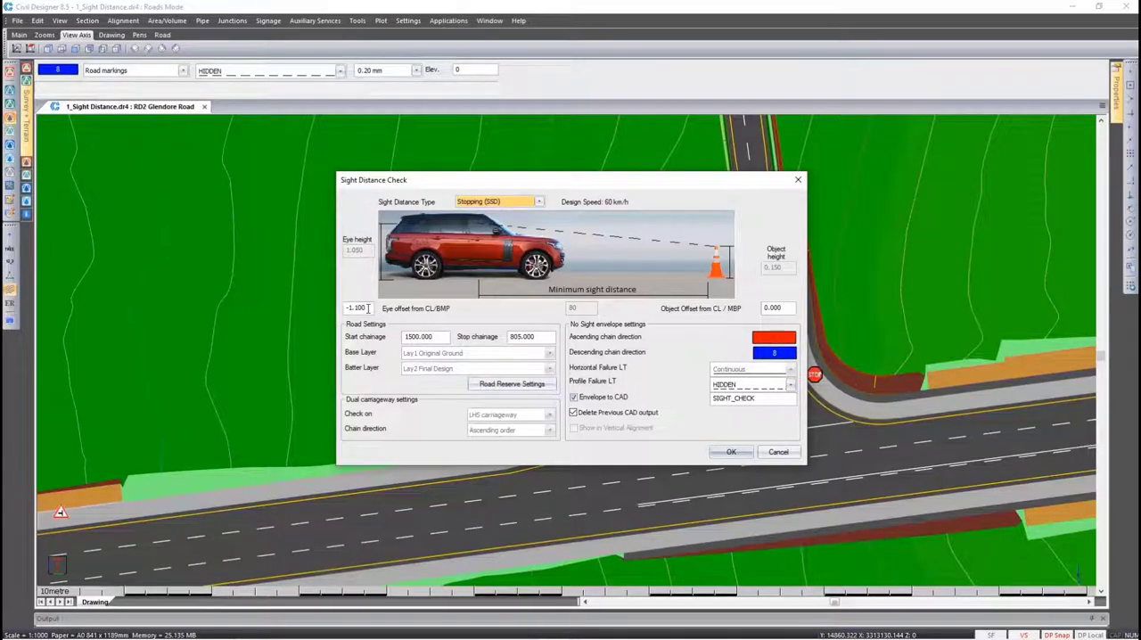
Run the check from chainage 0 to 750 with deletion of previous CAD output turned off, sending the results to the screen
{"action": "double_click", "coordinate": [434, 335]}
{"action": "type", "text": "0"}
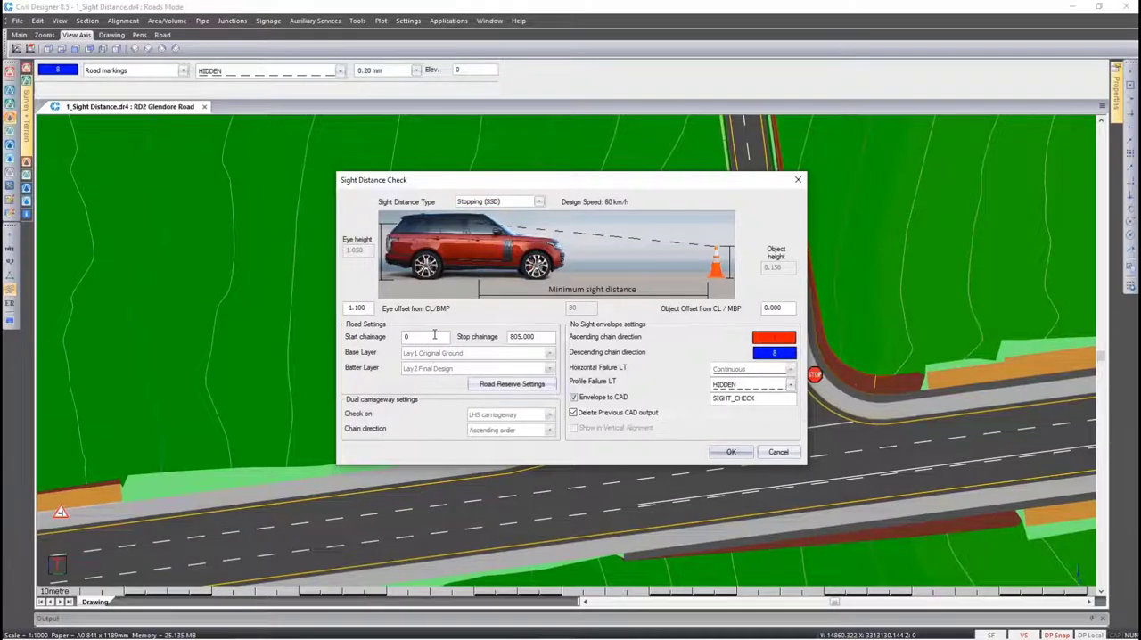
{"action": "double_click", "coordinate": [520, 336]}
{"action": "type", "text": "750"}
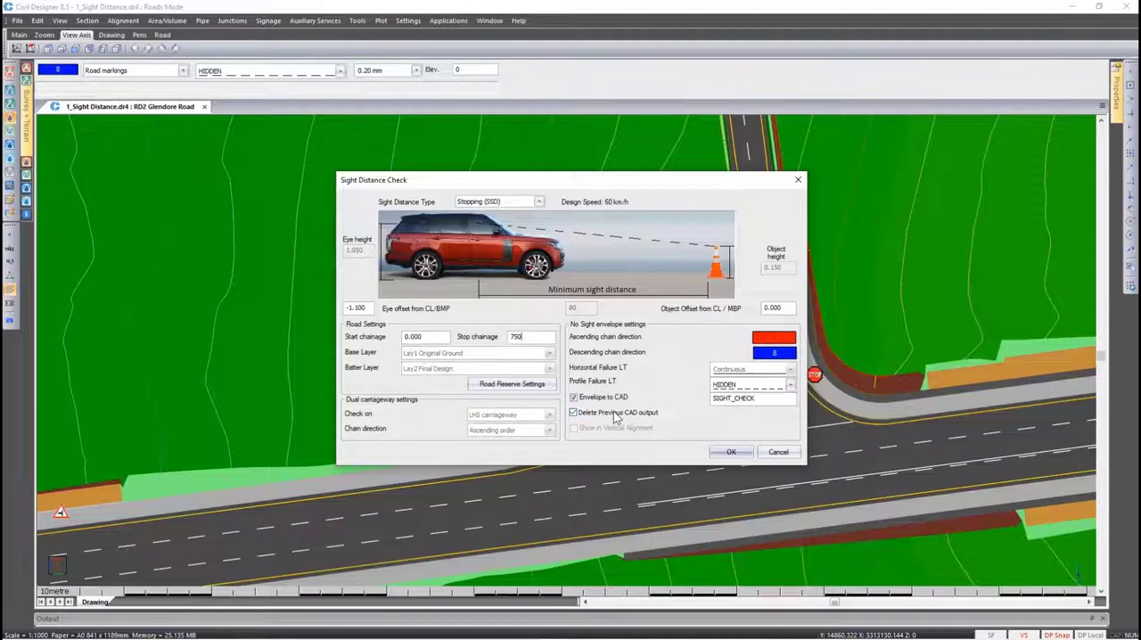
{"action": "left_click", "coordinate": [615, 413]}
{"action": "left_click", "coordinate": [731, 452]}
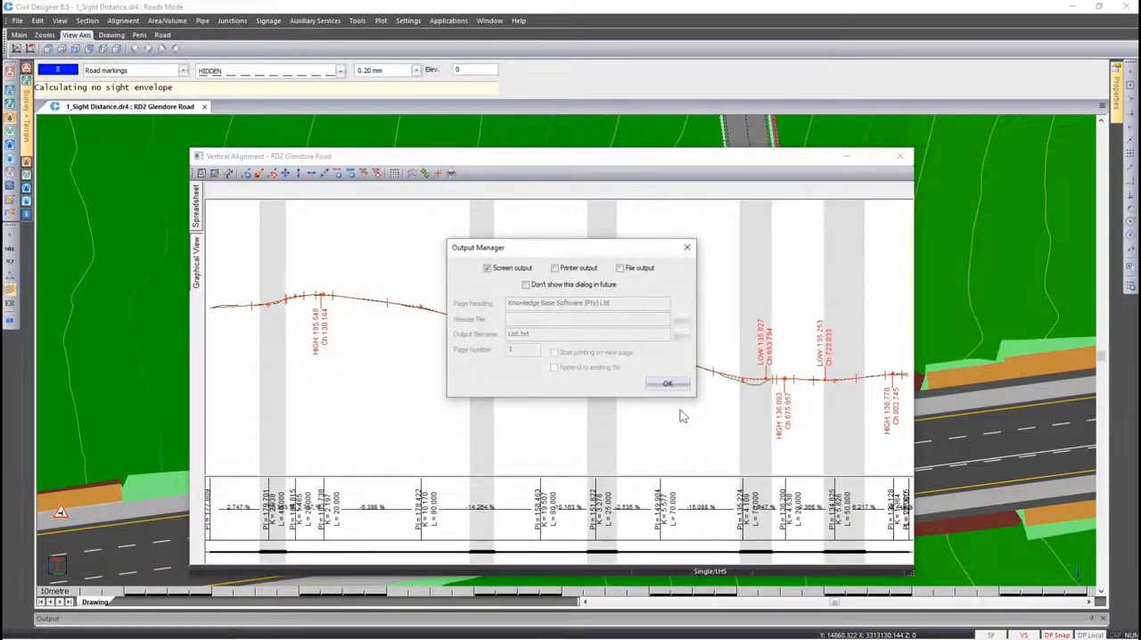
{"action": "left_click", "coordinate": [668, 384]}
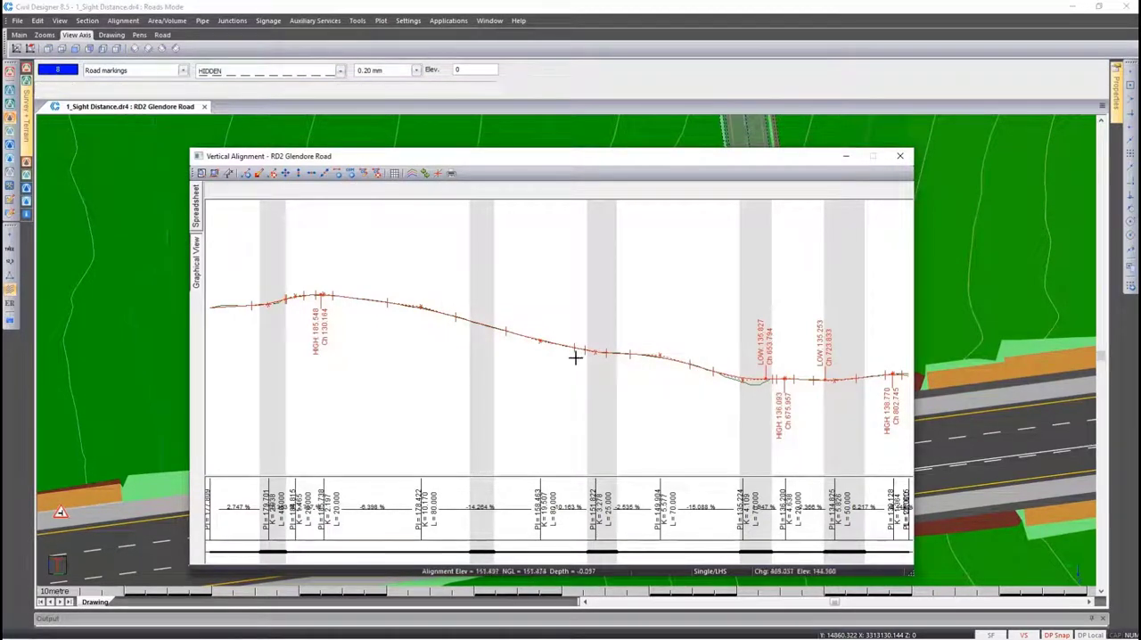
Examine the no-sight envelopes around the first crest of Glendore Road's vertical alignment and close the profile
{"action": "scroll", "coordinate": [309, 292], "scroll_direction": "up", "scroll_amount": 3}
{"action": "scroll", "coordinate": [309, 292], "scroll_direction": "up", "scroll_amount": 2}
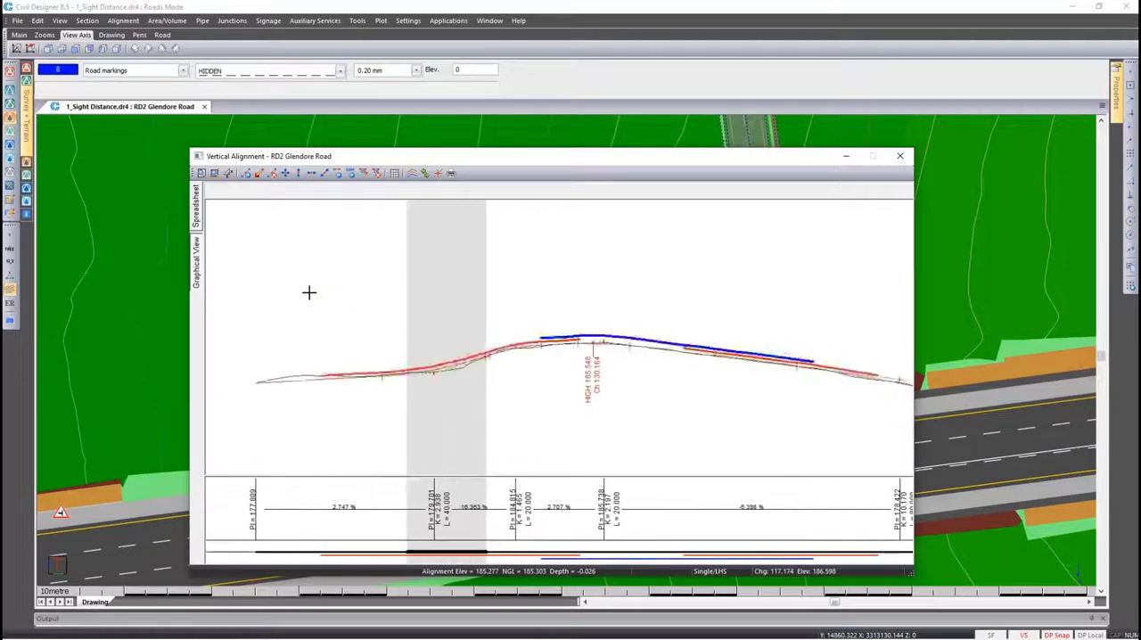
{"action": "scroll", "coordinate": [555, 333], "scroll_direction": "up", "scroll_amount": 1}
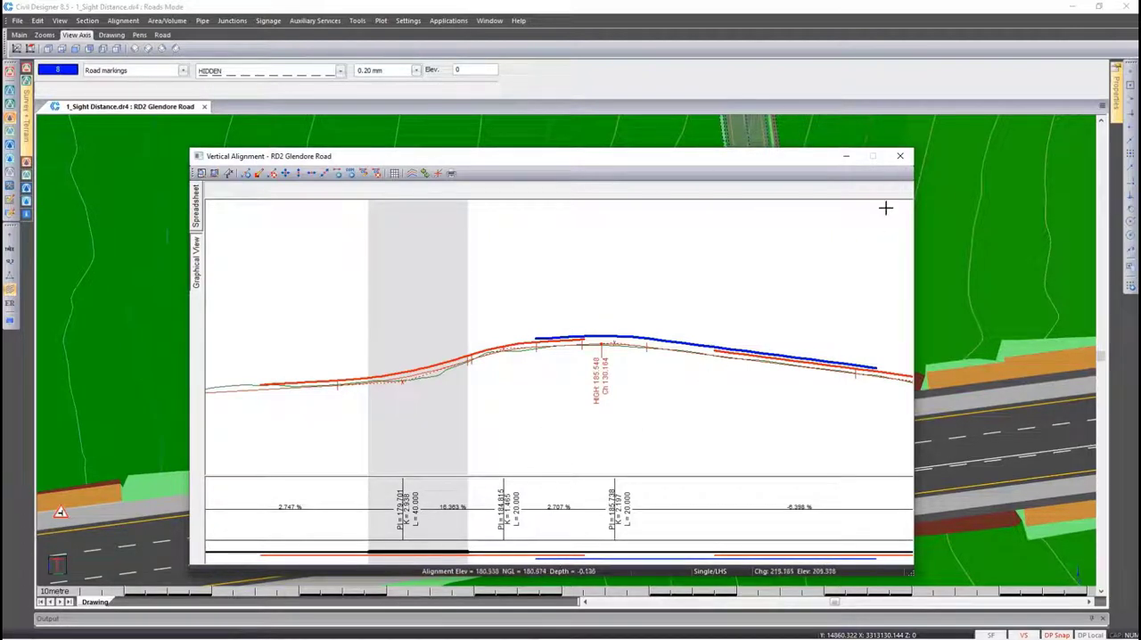
{"action": "left_click", "coordinate": [900, 156]}
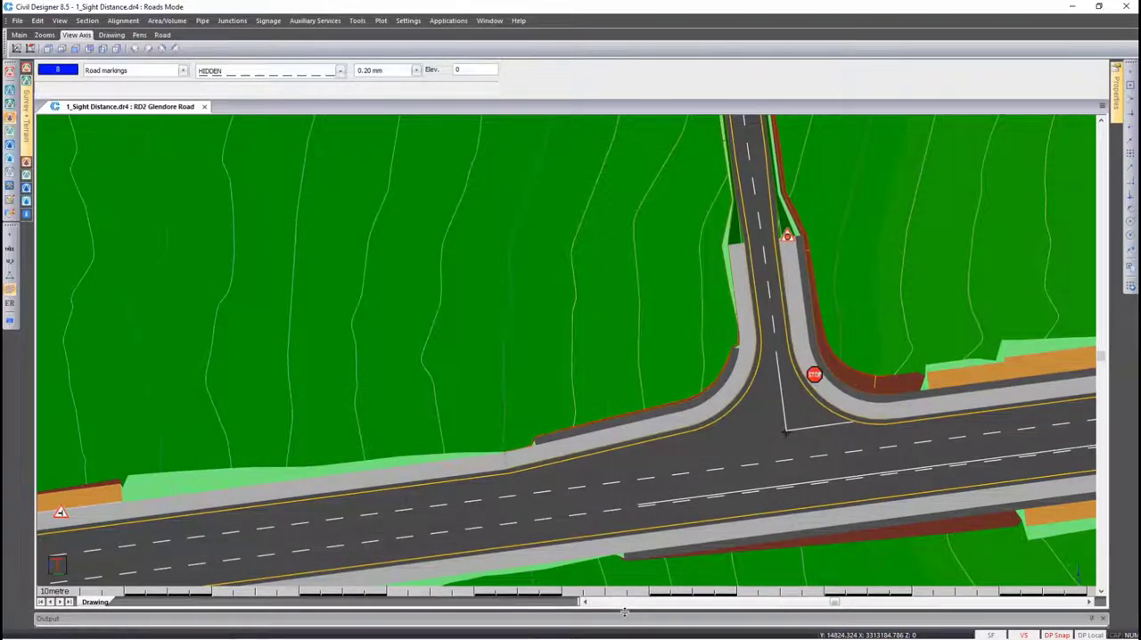
{"action": "left_click_drag", "start_coordinate": [624, 612], "coordinate": [599, 616]}
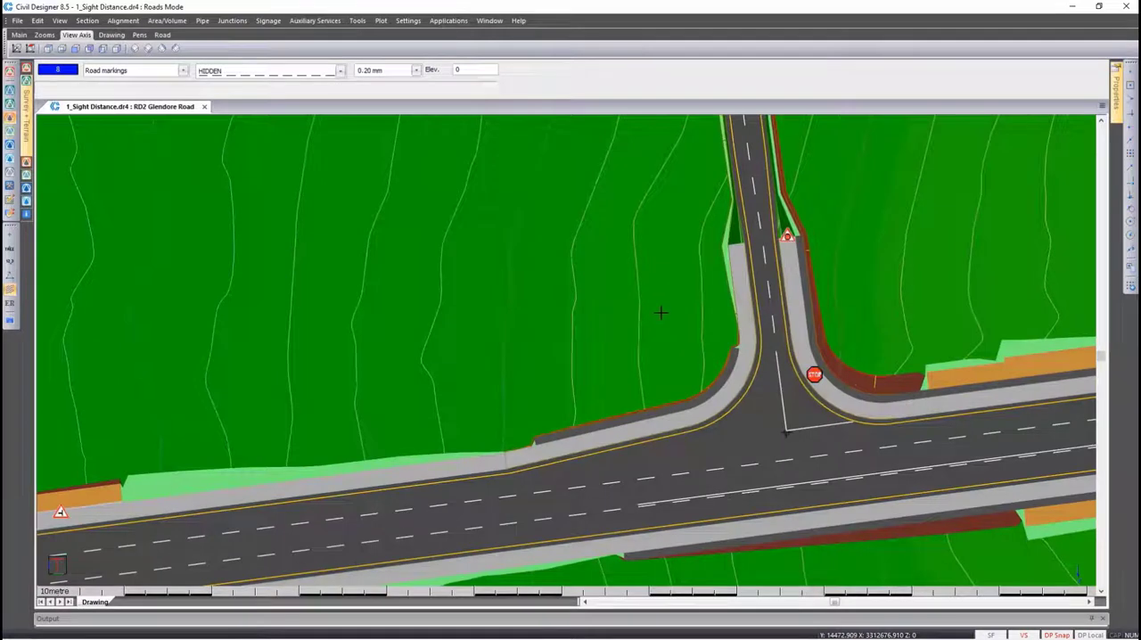
Make Welbedacht Road the current road and start a sight distance check of type Manual
{"action": "left_click_drag", "start_coordinate": [664, 524], "coordinate": [611, 480]}
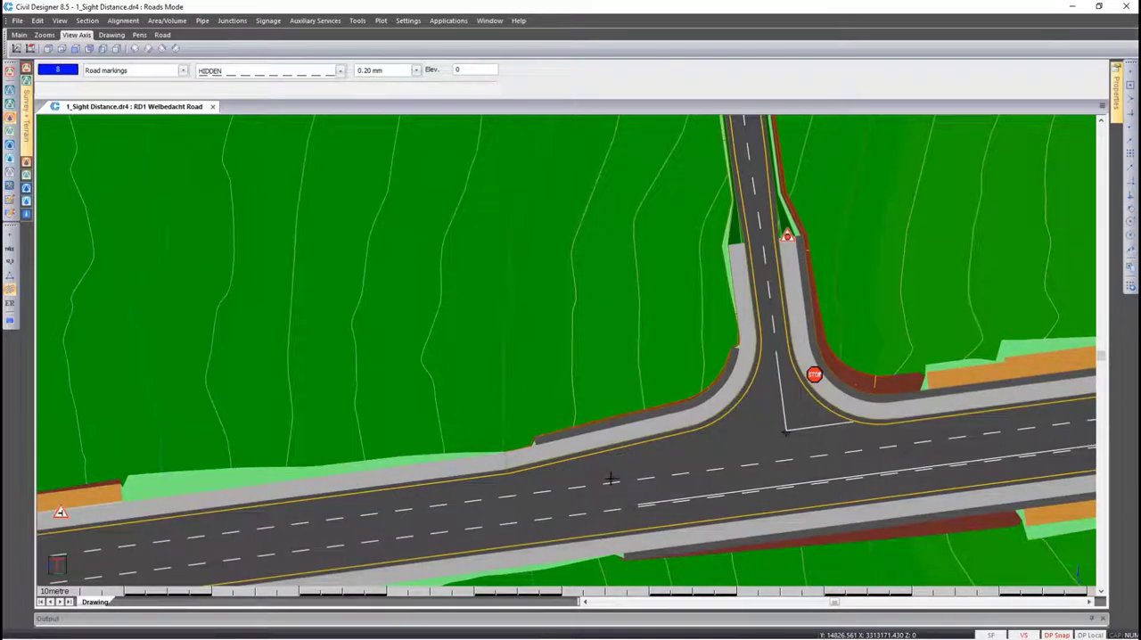
{"action": "left_click", "coordinate": [124, 24]}
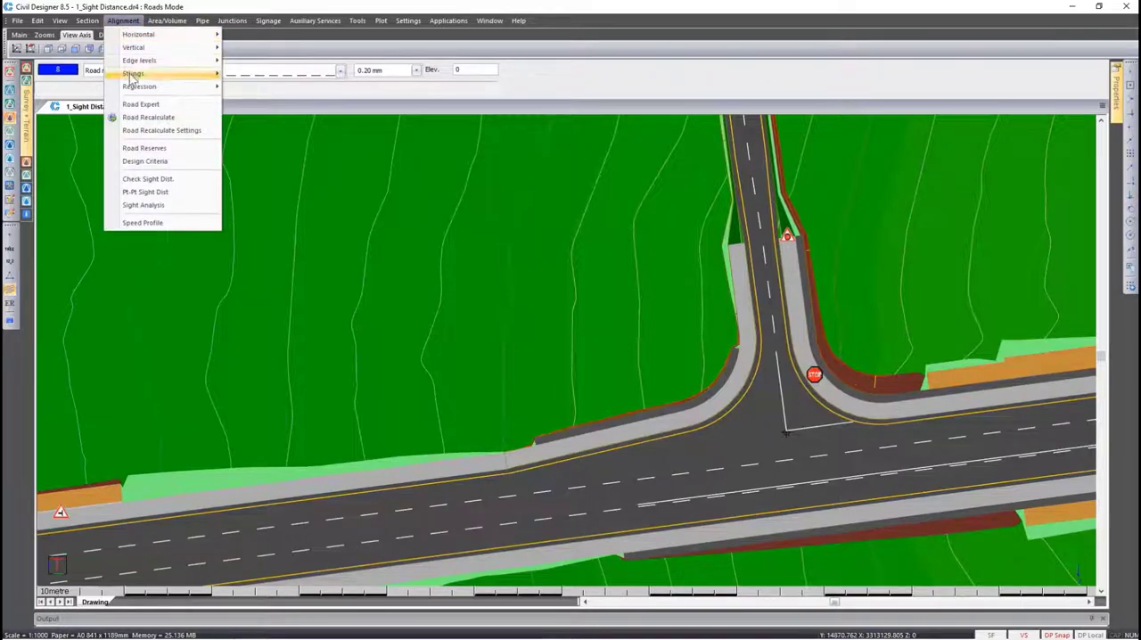
{"action": "left_click", "coordinate": [163, 178]}
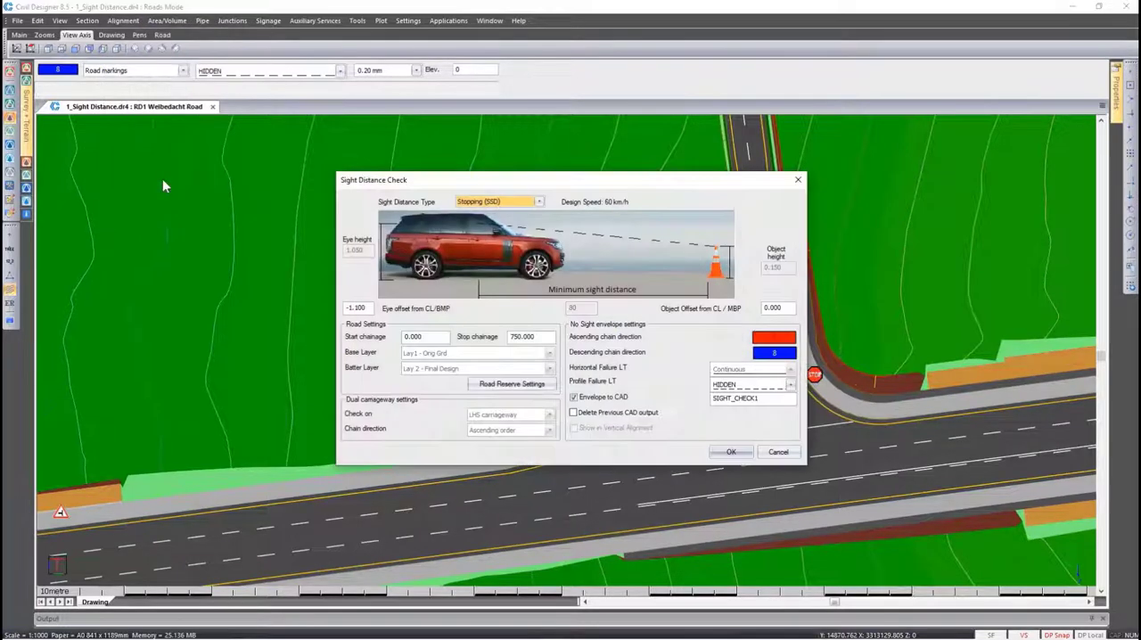
{"action": "left_click", "coordinate": [538, 202]}
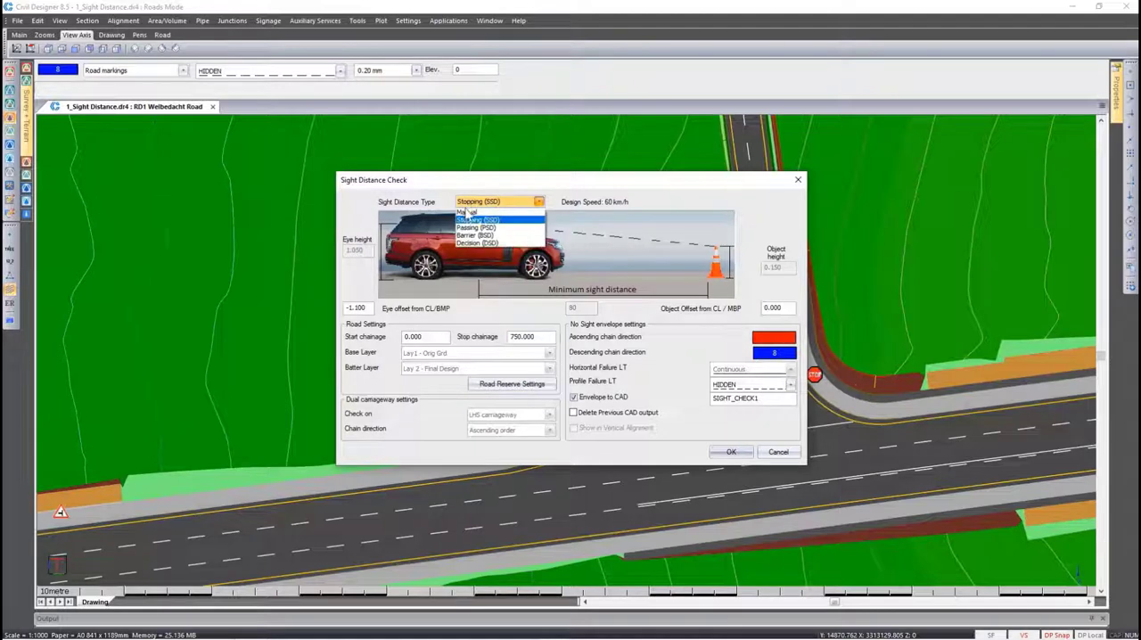
{"action": "left_click", "coordinate": [487, 213]}
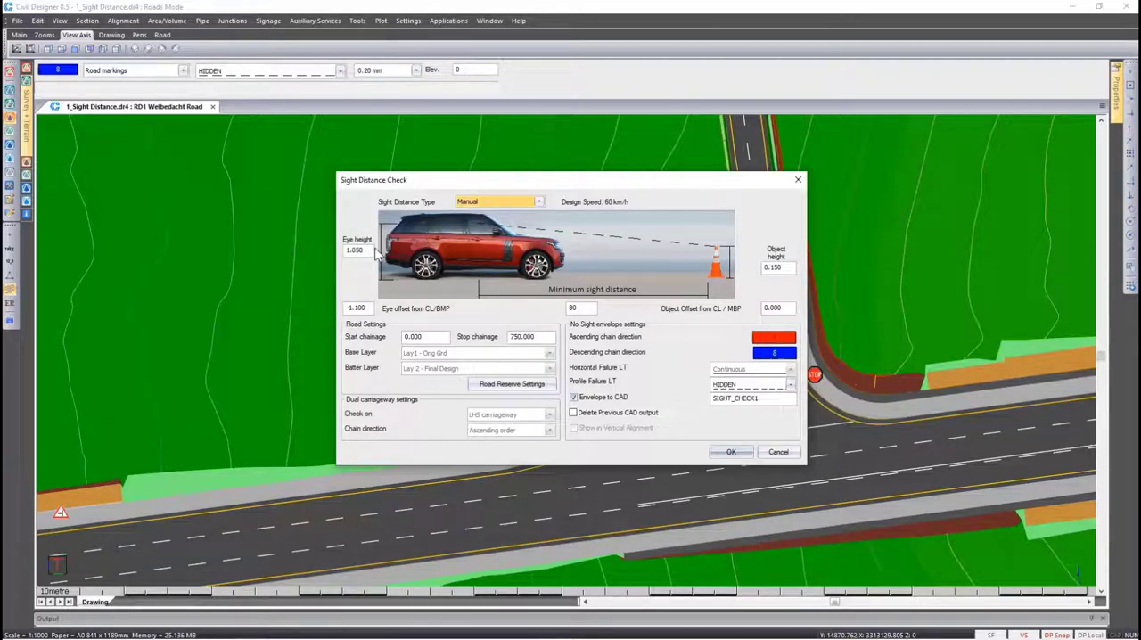
Set the minimum sight distance to 200, change the object height, and run the Welbedacht Road check with screen output, closing the resulting profile
{"action": "double_click", "coordinate": [573, 308]}
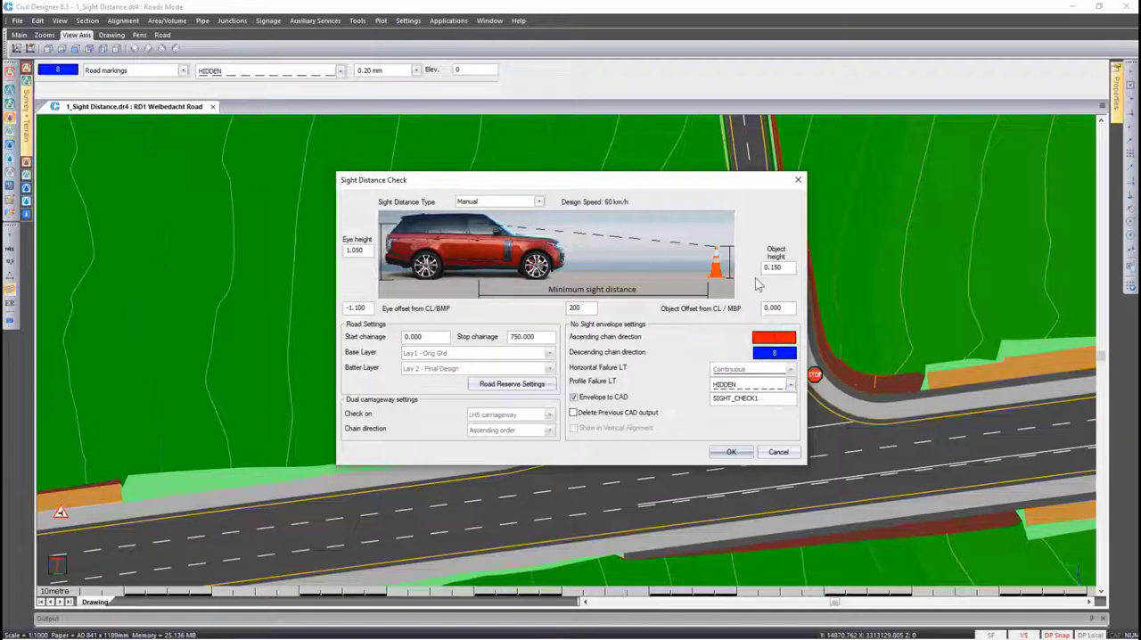
{"action": "left_click_drag", "start_coordinate": [771, 269], "coordinate": [792, 270]}
{"action": "type", "text": "2"}
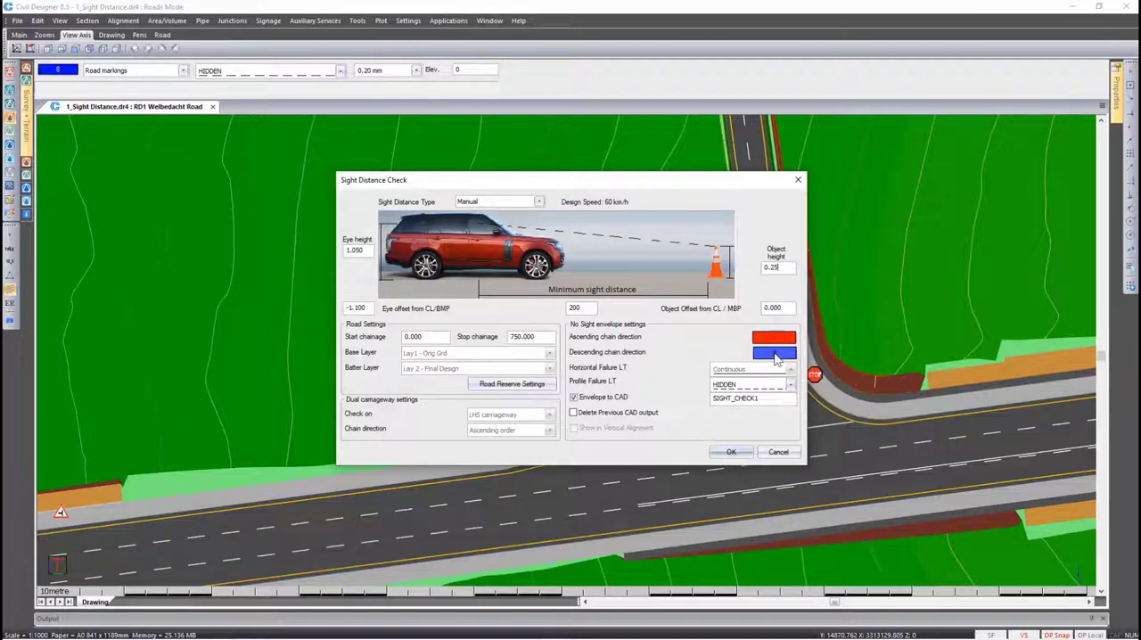
{"action": "left_click", "coordinate": [729, 452]}
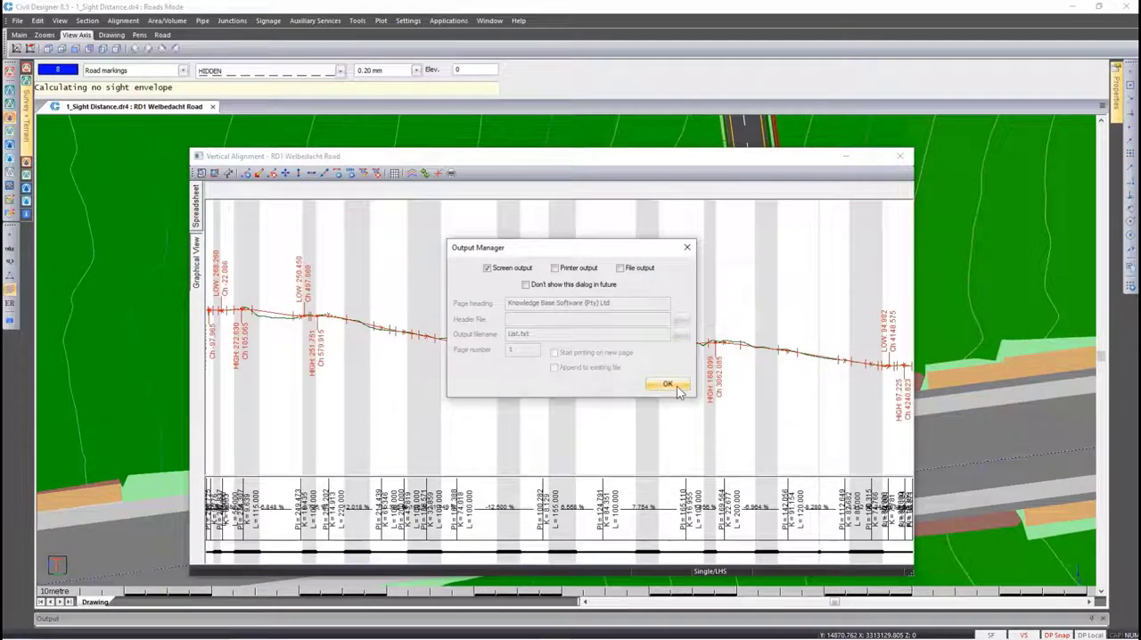
{"action": "left_click", "coordinate": [668, 384]}
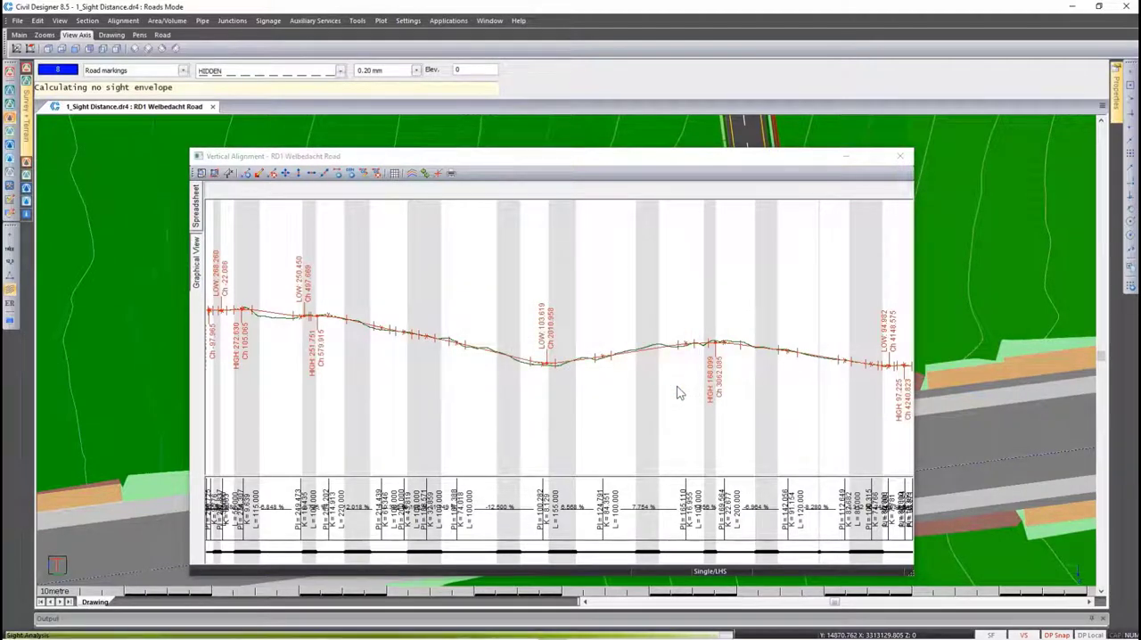
{"action": "left_click", "coordinate": [899, 156]}
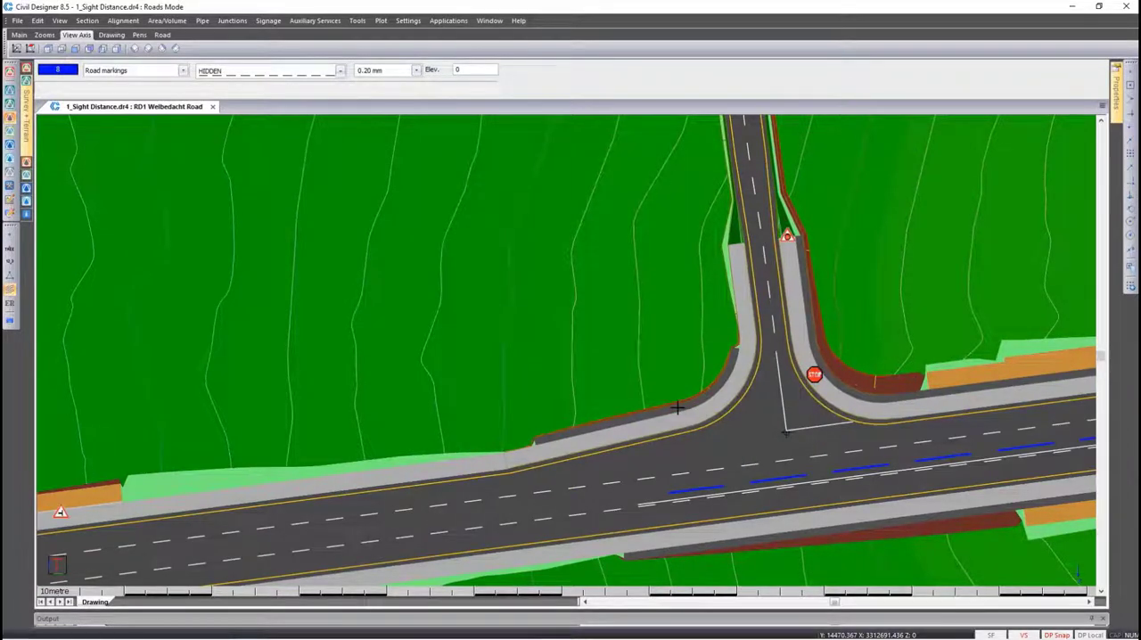
{"action": "scroll", "coordinate": [678, 407], "scroll_direction": "up", "scroll_amount": 3}
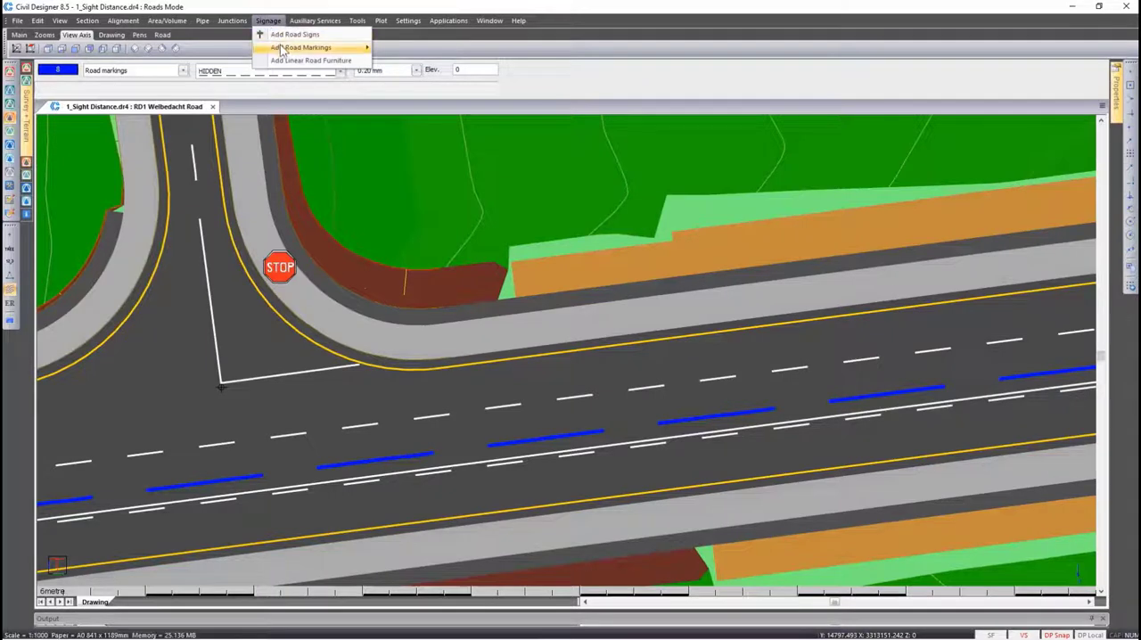
{"action": "mouse_move", "coordinate": [332, 51]}
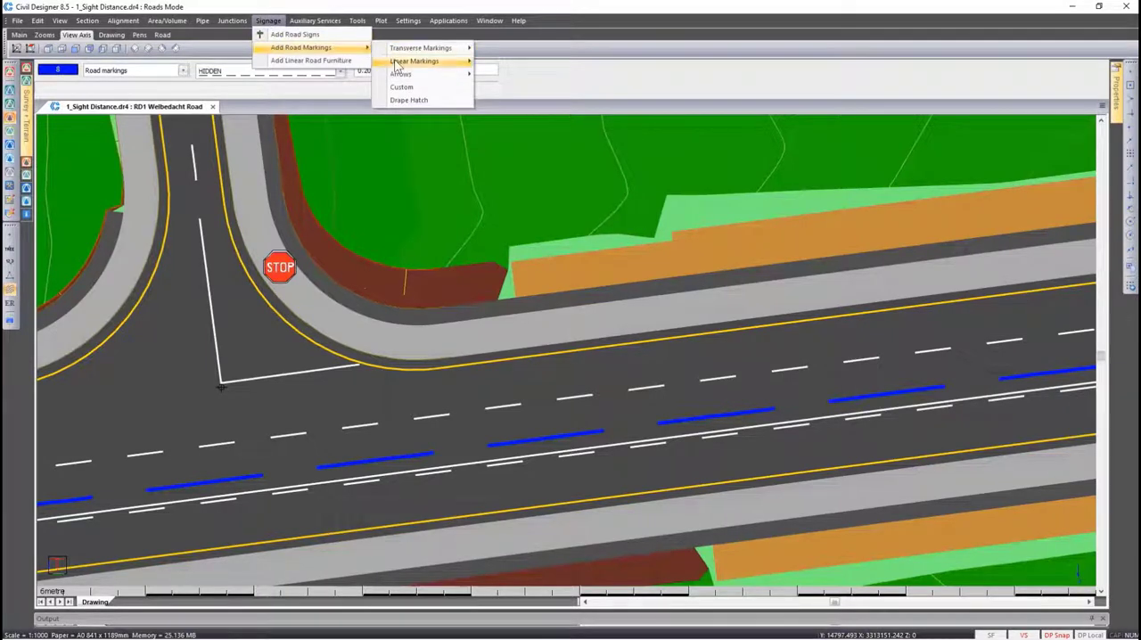
{"action": "mouse_move", "coordinate": [455, 61]}
{"action": "mouse_move", "coordinate": [515, 62]}
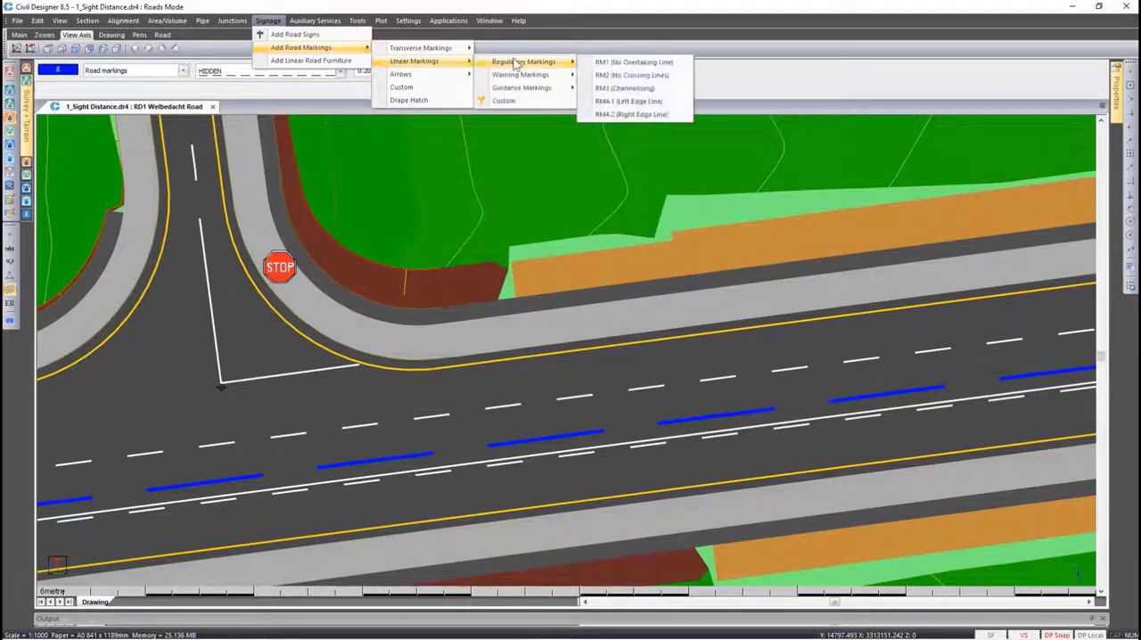
{"action": "left_click", "coordinate": [675, 66]}
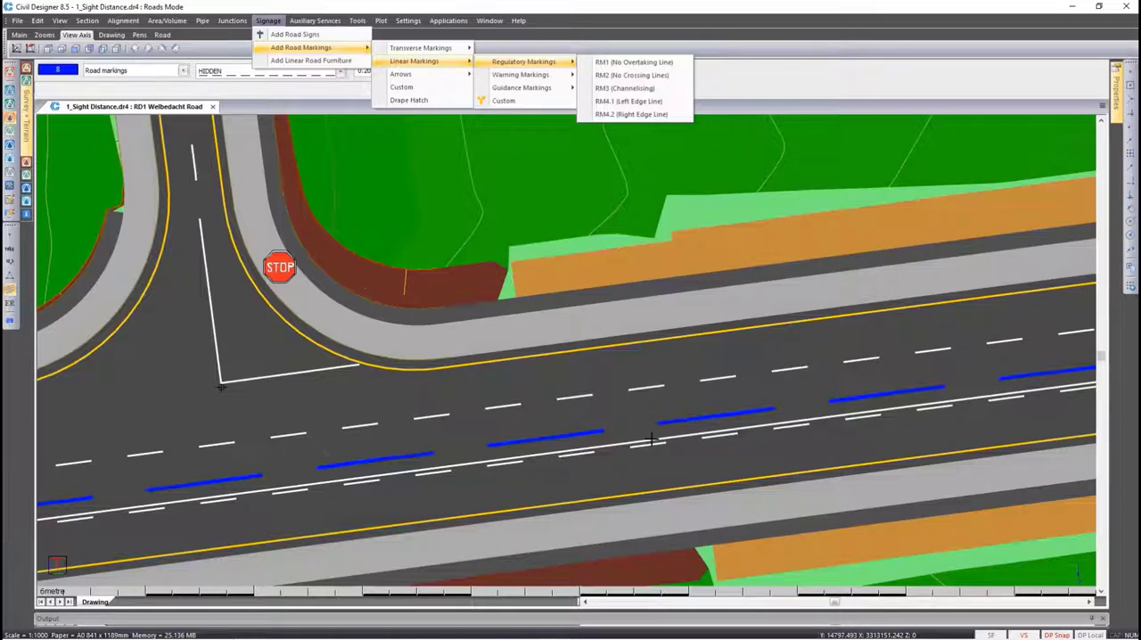
{"action": "key", "text": "Escape"}
{"action": "key", "text": "Escape"}
{"action": "key", "text": "Escape"}
{"action": "key", "text": "Escape"}
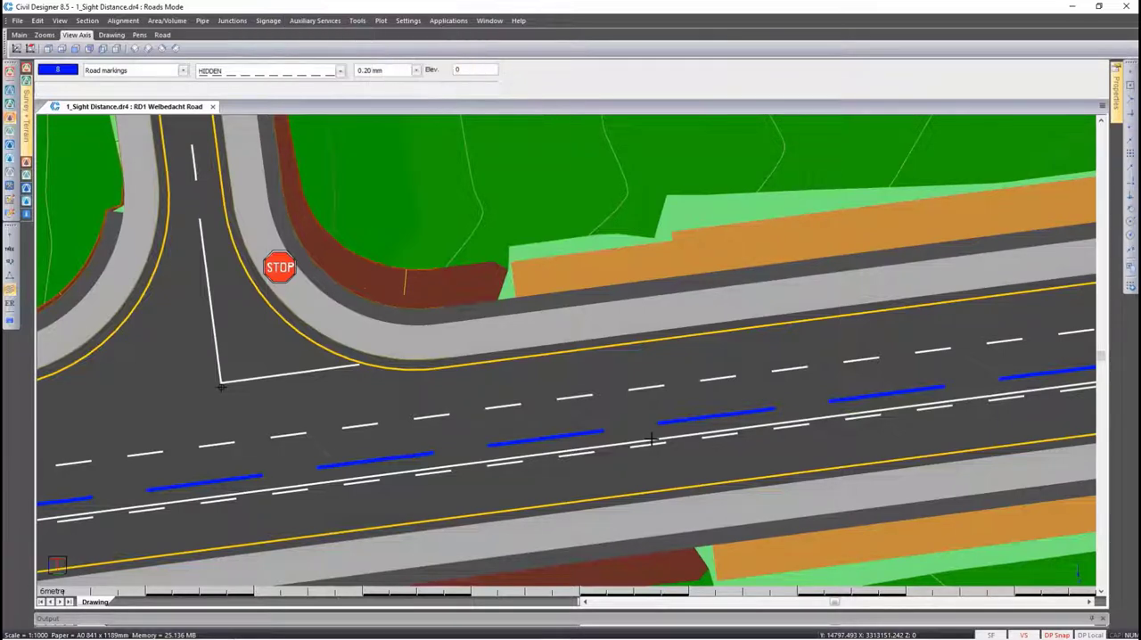
Hide the contours and display the road junction in the render view
{"action": "left_click", "coordinate": [10, 291]}
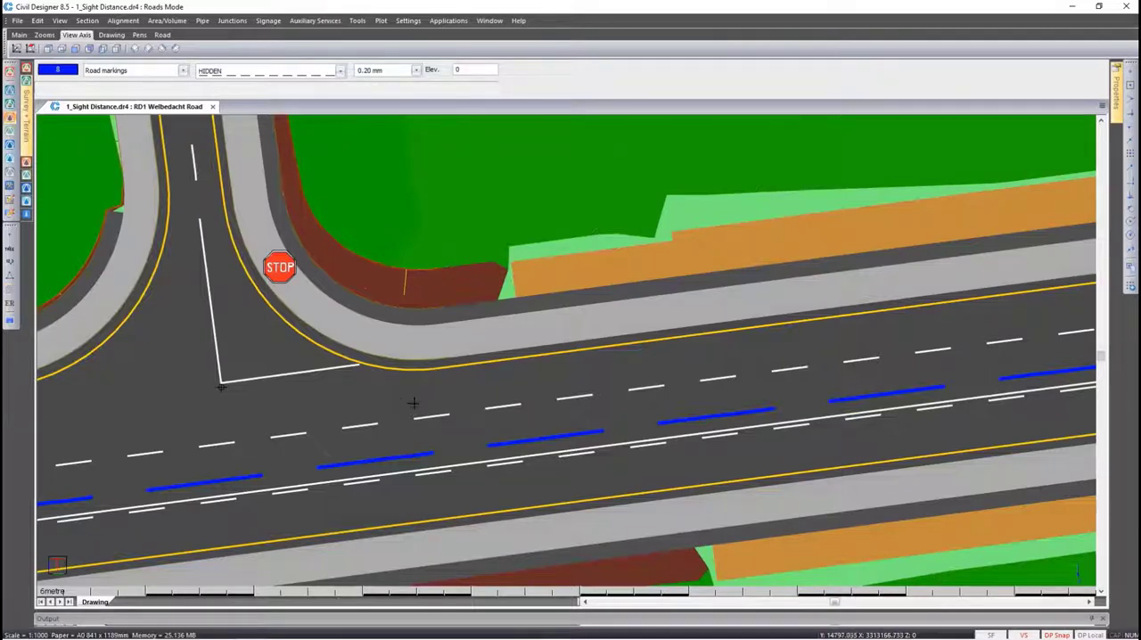
{"action": "right_click", "coordinate": [629, 413]}
{"action": "left_click", "coordinate": [661, 492]}
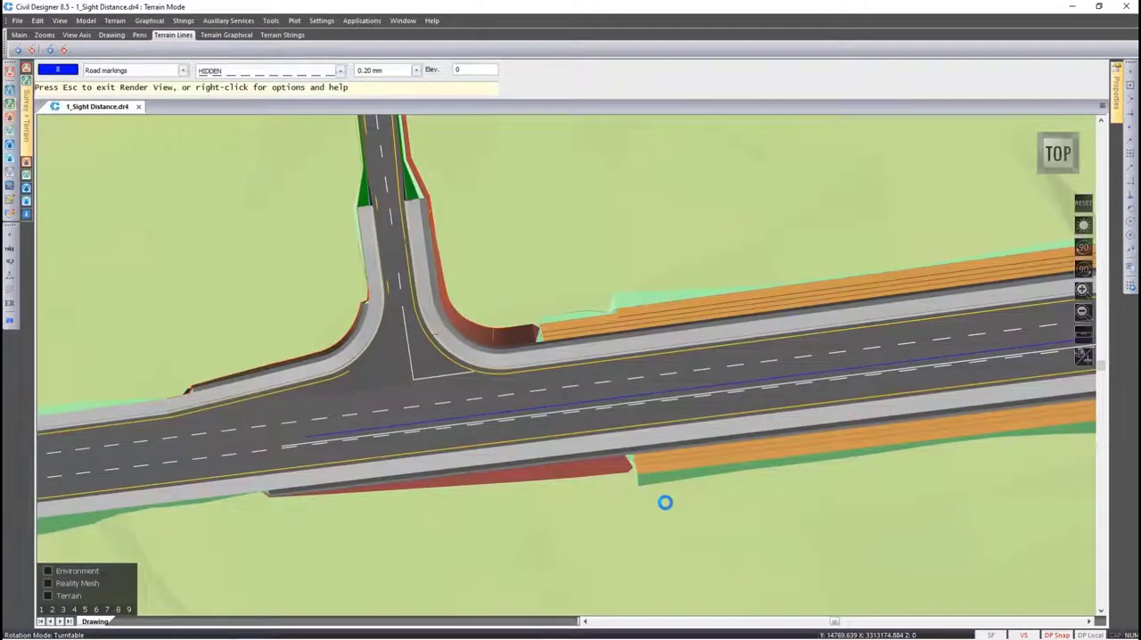
Change the target path's height above path in the flythrough settings for the Welbedacht Road camera path
{"action": "right_click", "coordinate": [606, 397]}
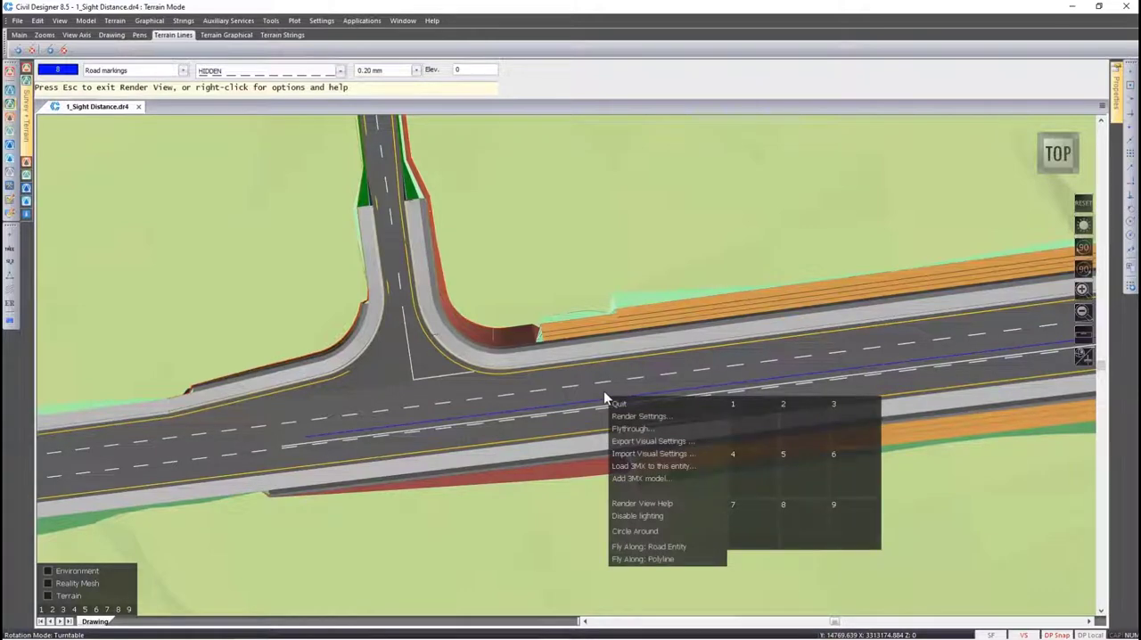
{"action": "left_click", "coordinate": [621, 429]}
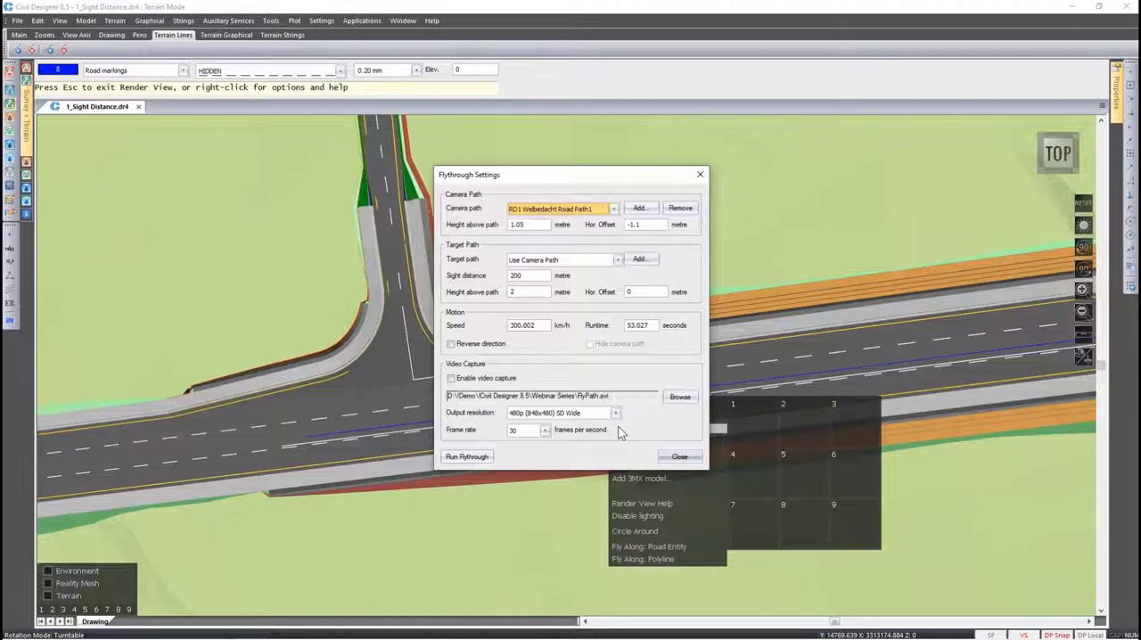
{"action": "double_click", "coordinate": [518, 293]}
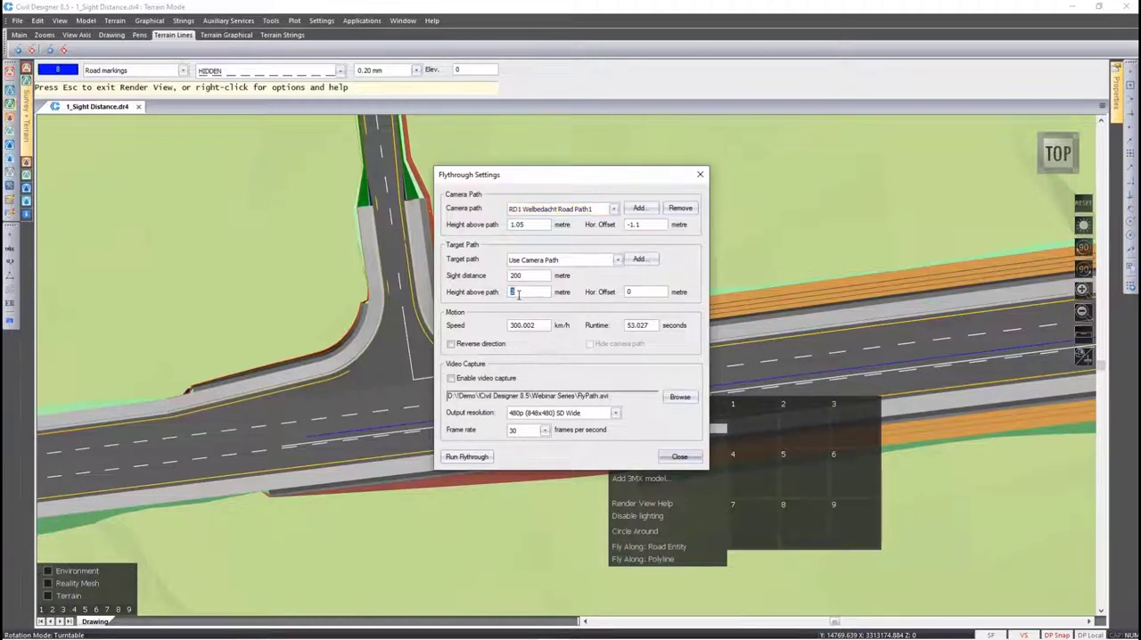
{"action": "type", "text": "1.5"}
Run the flythrough along Welbedacht Road, pausing and resuming it to examine the sight distance and road markings ahead
{"action": "left_click", "coordinate": [481, 457]}
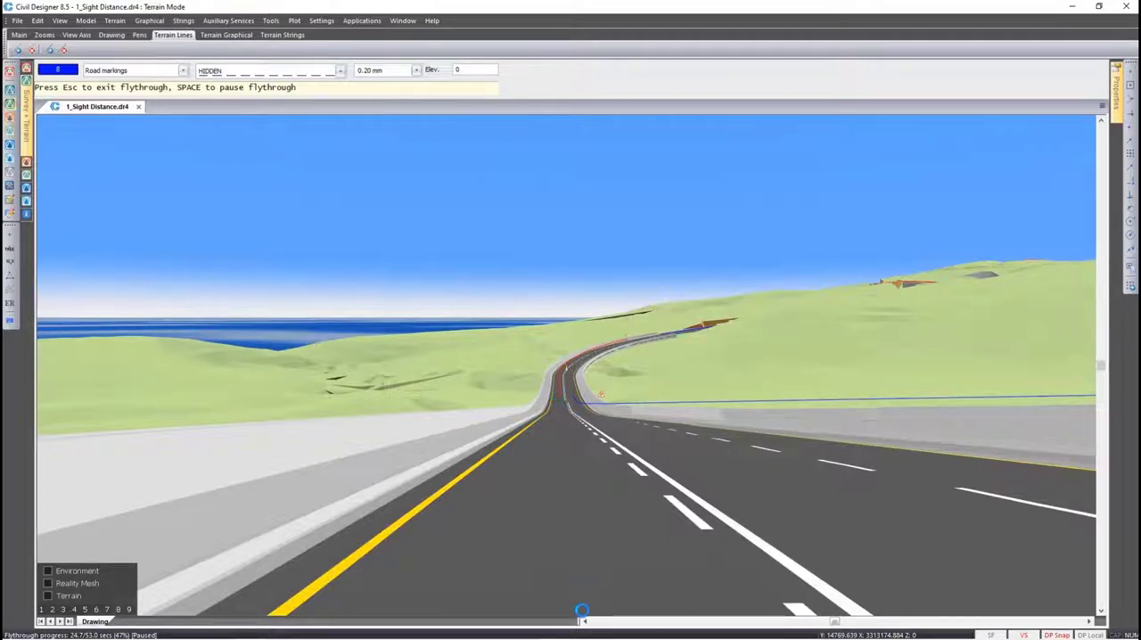
{"action": "key", "text": "space"}
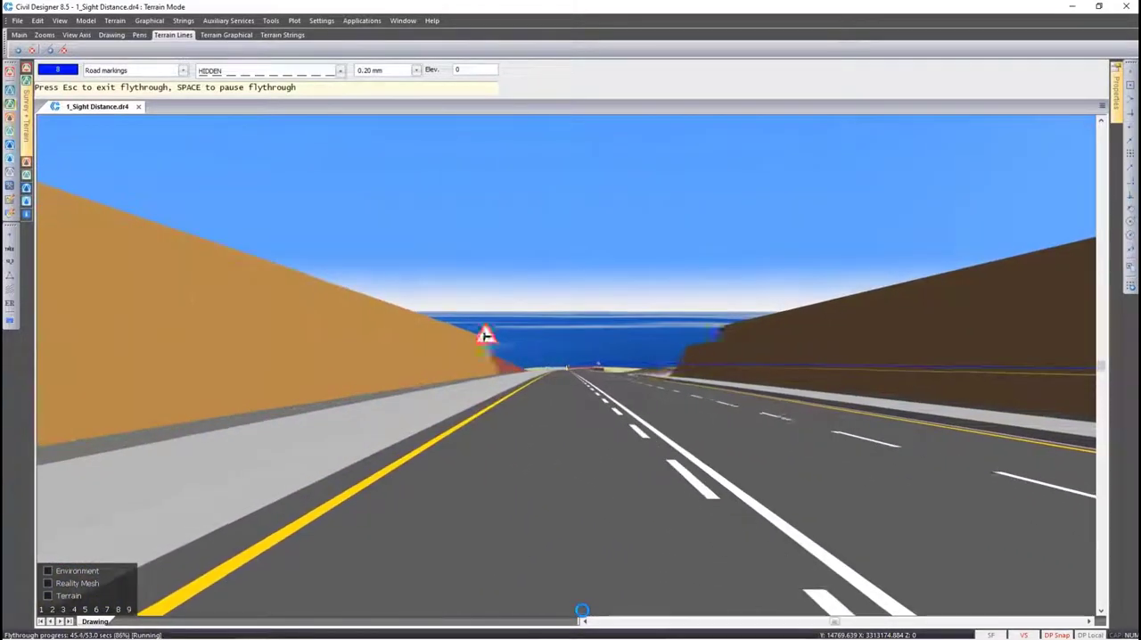
{"action": "key", "text": "space"}
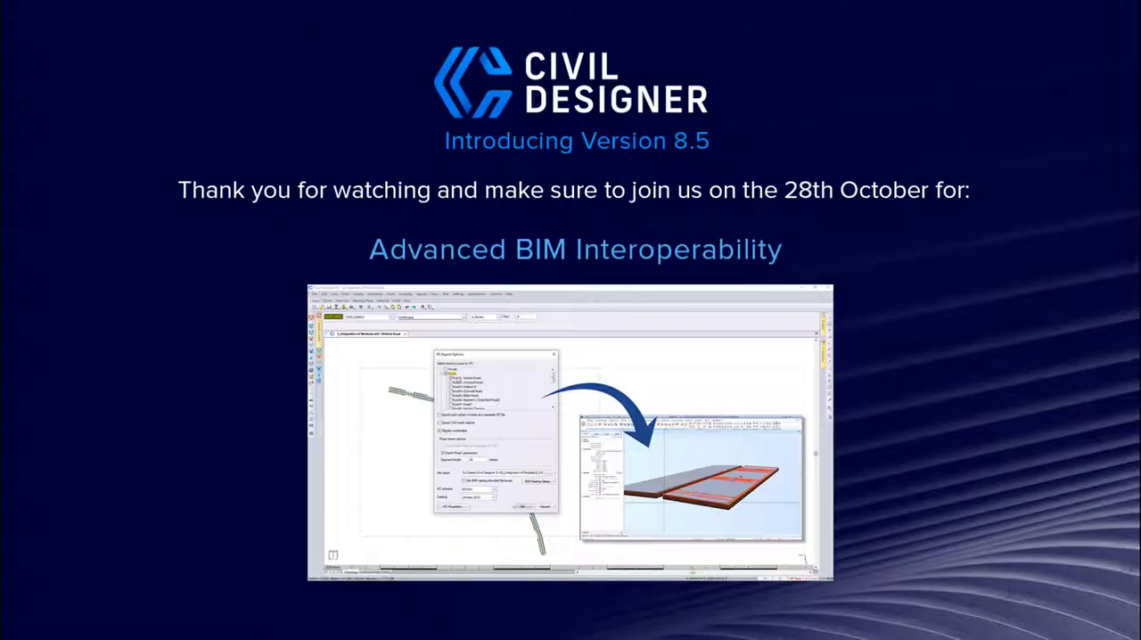